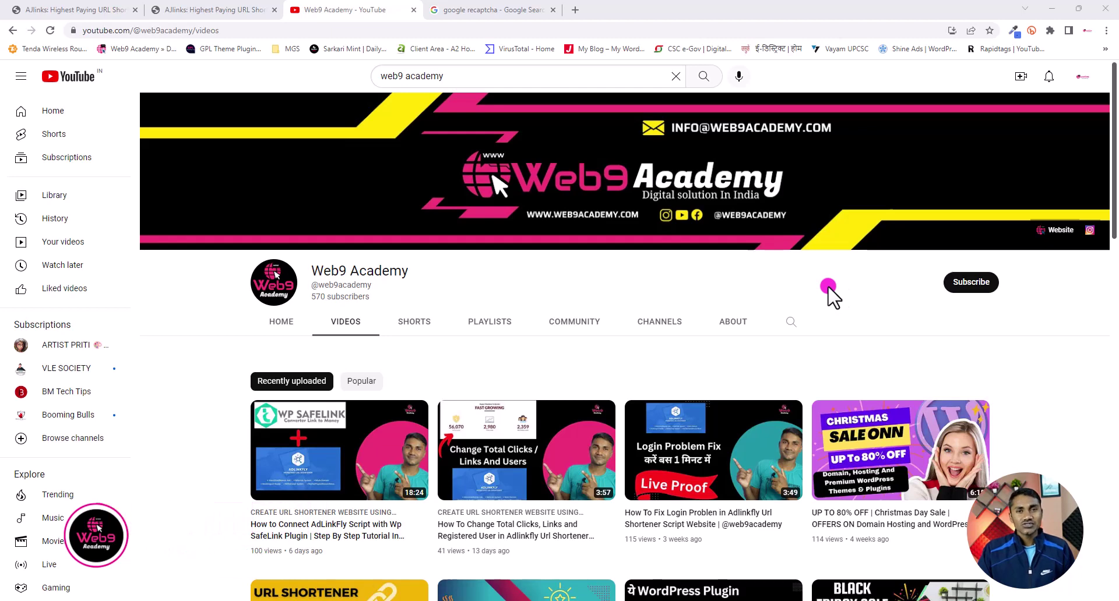
Browse the videos, playlists and home page of the Web9 Academy YouTube channel.
{"action": "scroll", "coordinate": [828, 286], "scroll_direction": "down", "scroll_amount": 2}
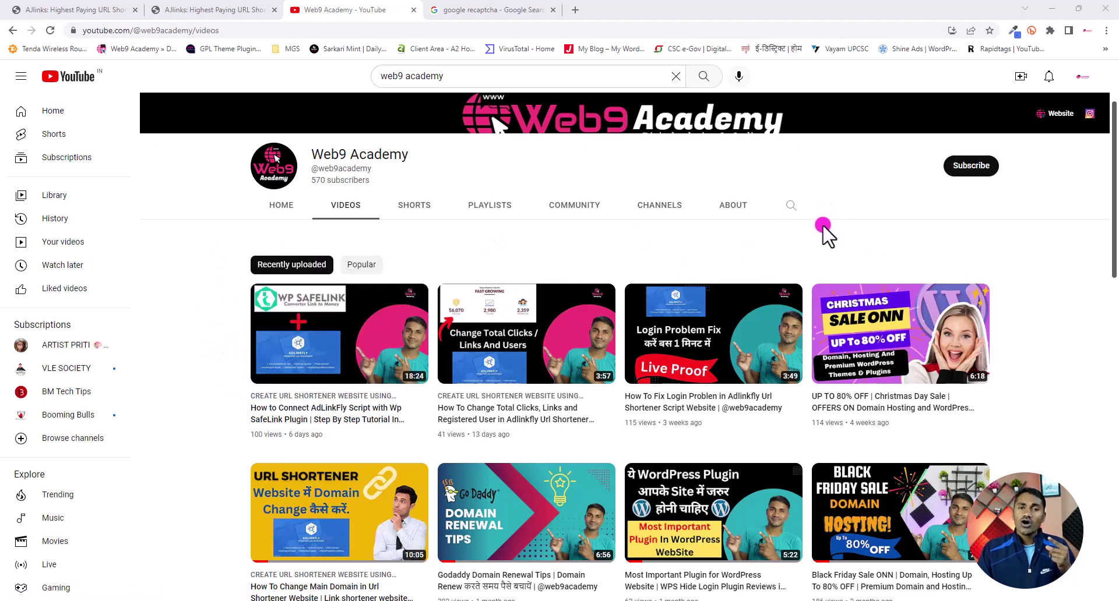
{"action": "left_click", "coordinate": [507, 204]}
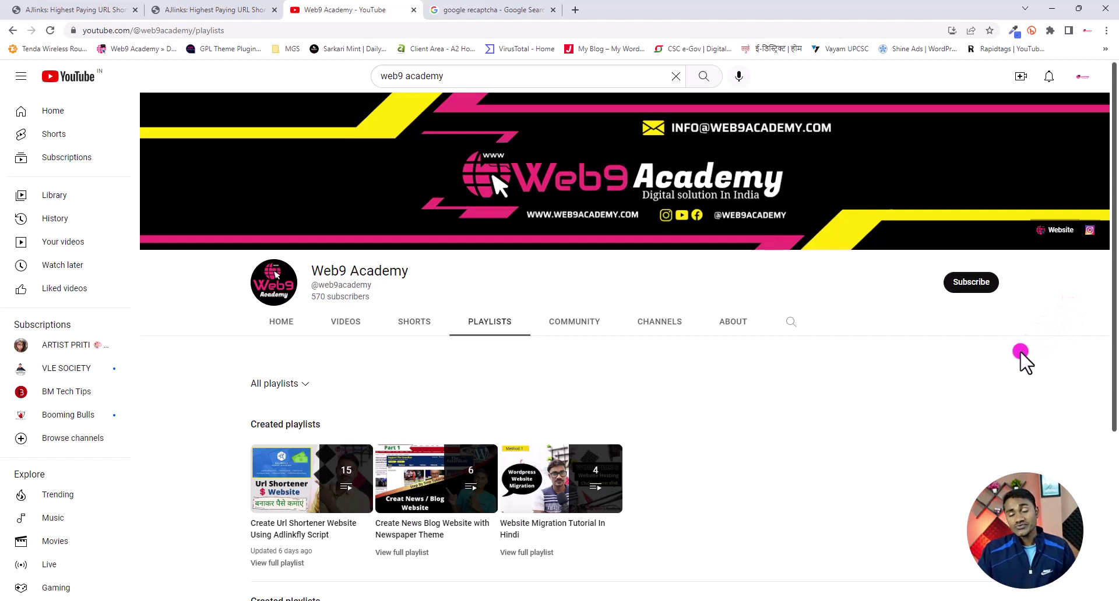
{"action": "scroll", "coordinate": [1016, 368], "scroll_direction": "down", "scroll_amount": 2}
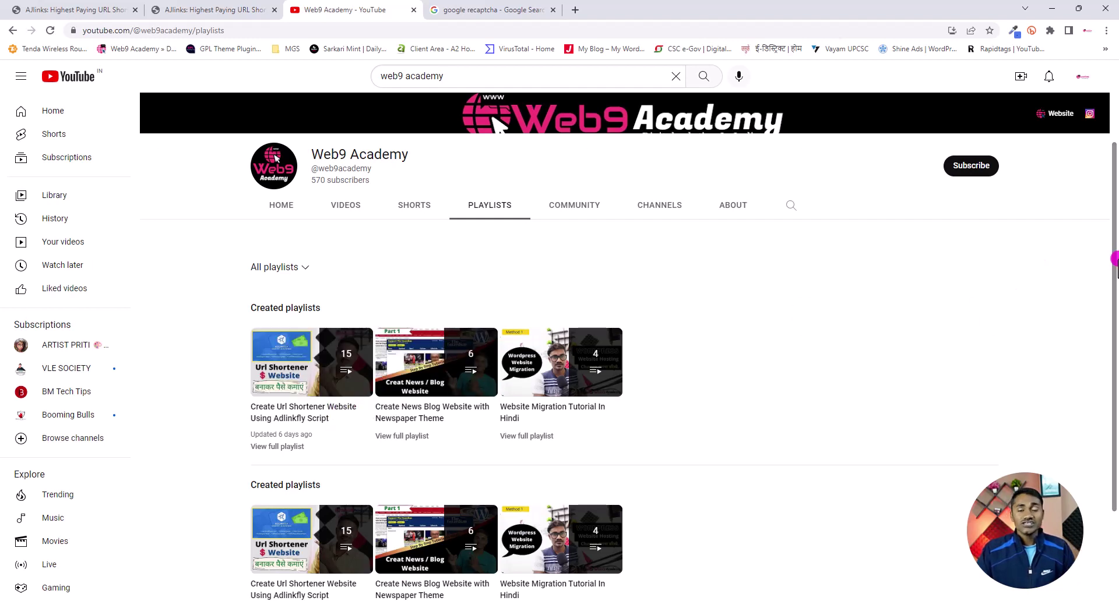
{"action": "scroll", "coordinate": [1114, 267], "scroll_direction": "up", "scroll_amount": 2}
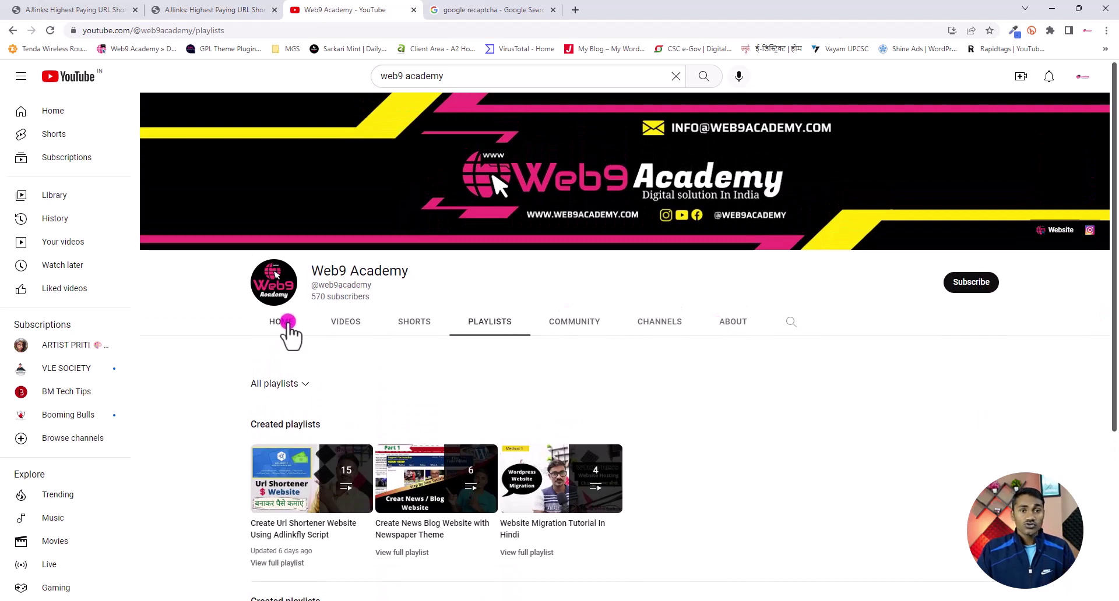
{"action": "left_click", "coordinate": [288, 322]}
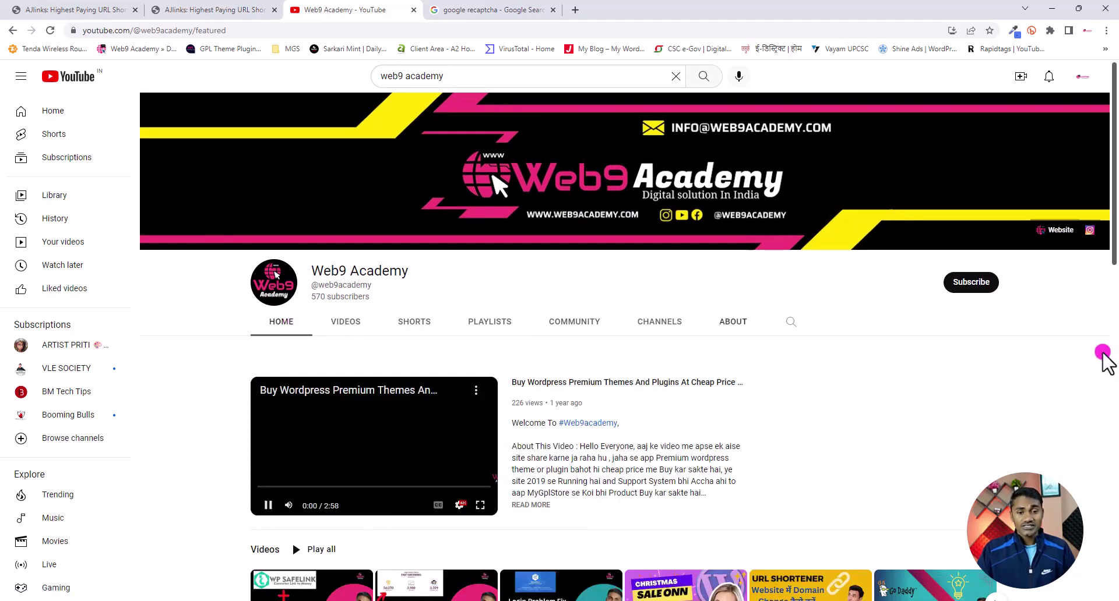
{"action": "scroll", "coordinate": [1101, 361], "scroll_direction": "down", "scroll_amount": 2}
{"action": "left_click", "coordinate": [353, 213]}
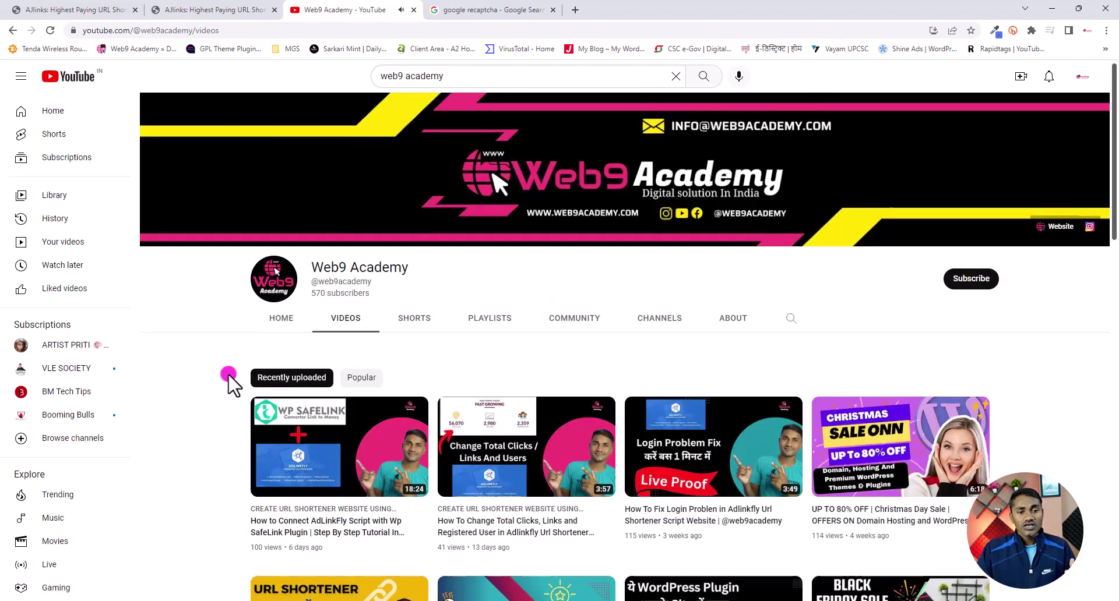
{"action": "scroll", "coordinate": [228, 385], "scroll_direction": "down", "scroll_amount": 3}
{"action": "scroll", "coordinate": [219, 382], "scroll_direction": "down", "scroll_amount": 2}
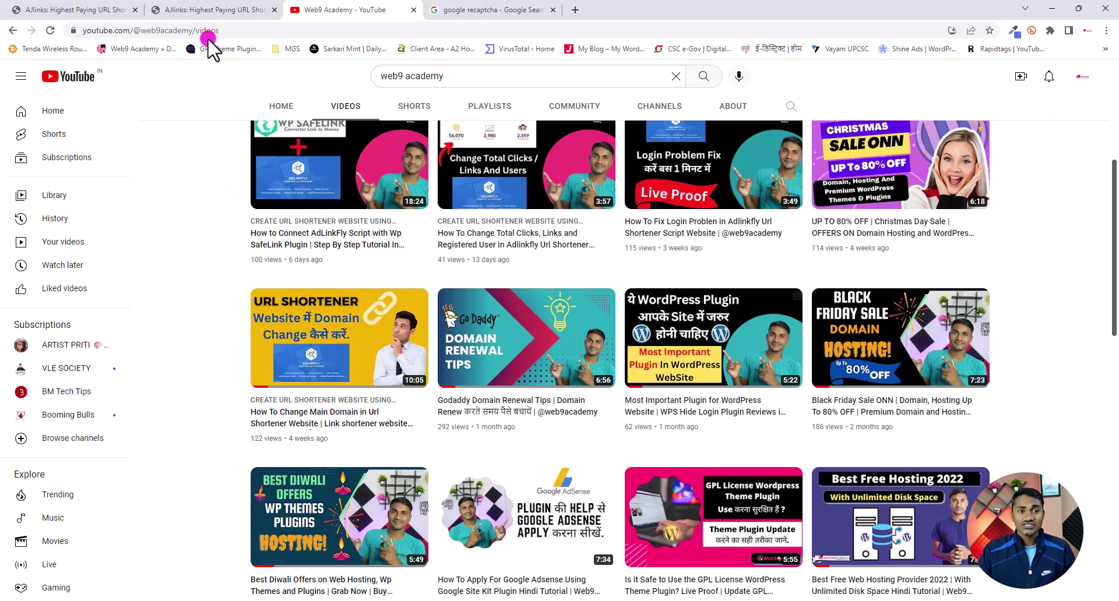
Switch to the AJlinks website, look over its homepage and open the general settings in its administration area.
{"action": "left_click", "coordinate": [215, 10]}
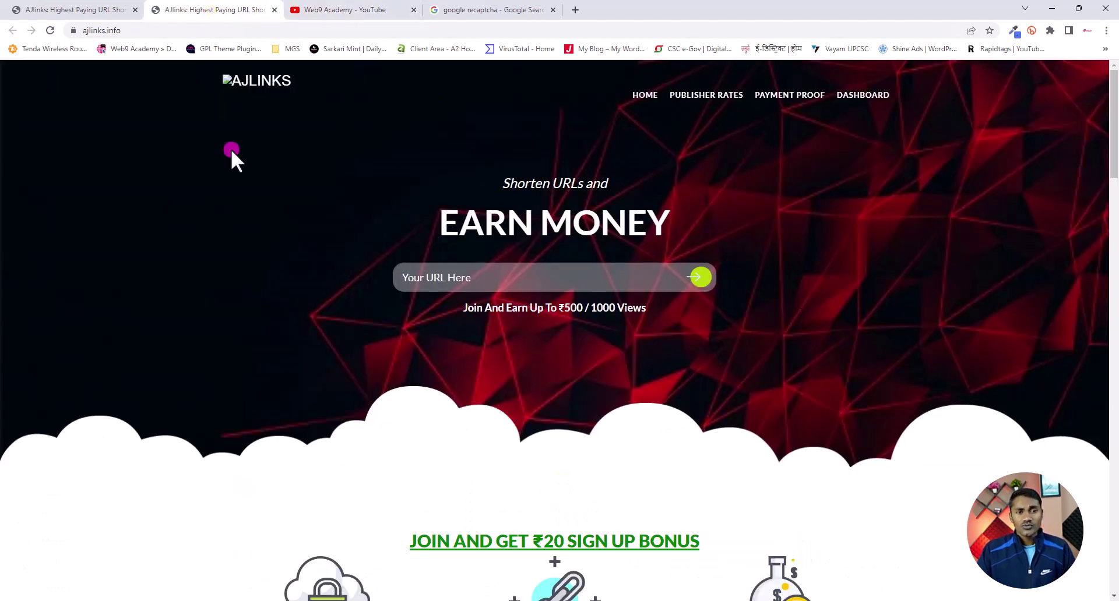
{"action": "left_click_drag", "start_coordinate": [1113, 156], "coordinate": [1113, 568]}
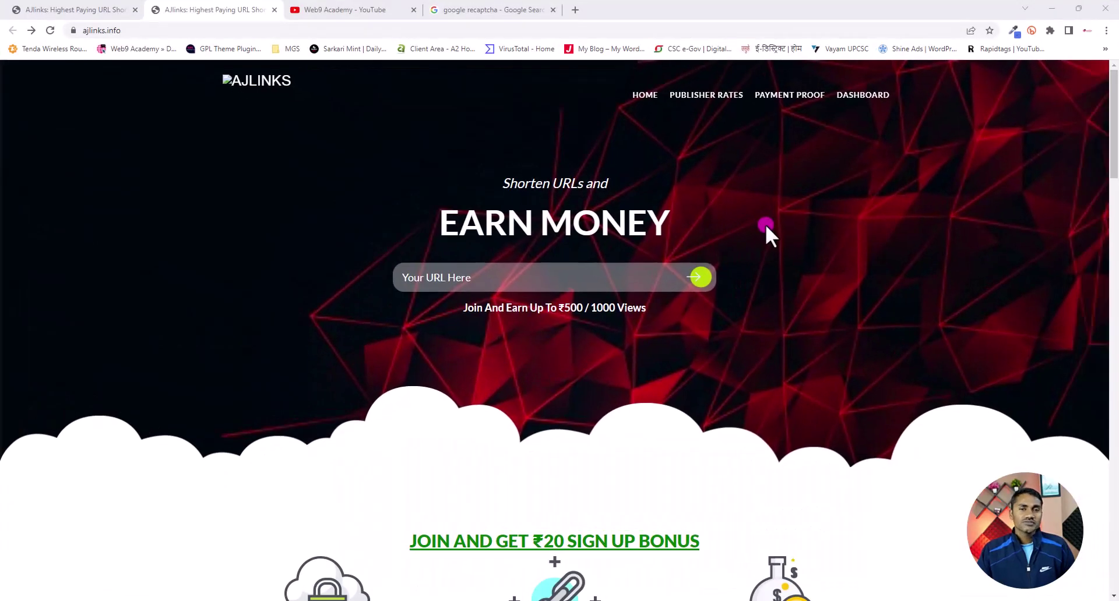
{"action": "left_click", "coordinate": [869, 95]}
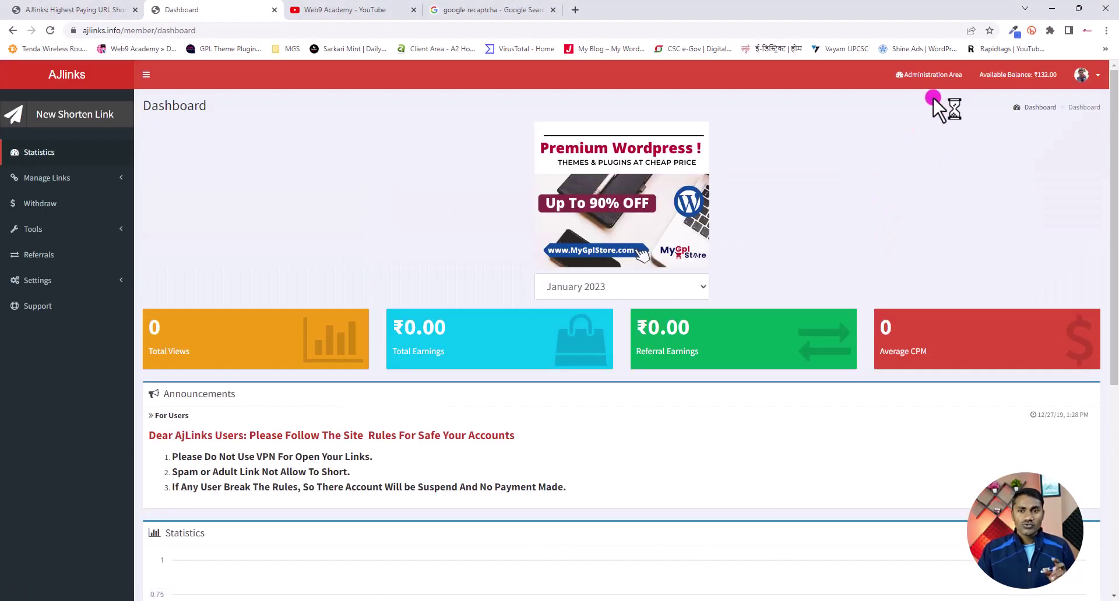
{"action": "left_click", "coordinate": [932, 76]}
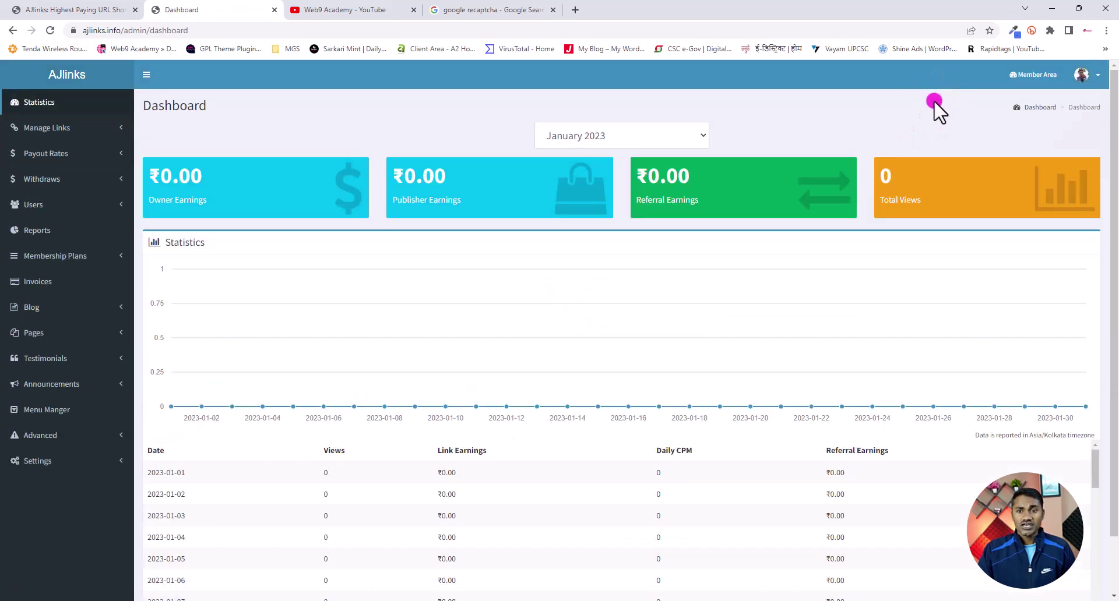
{"action": "left_click", "coordinate": [50, 465]}
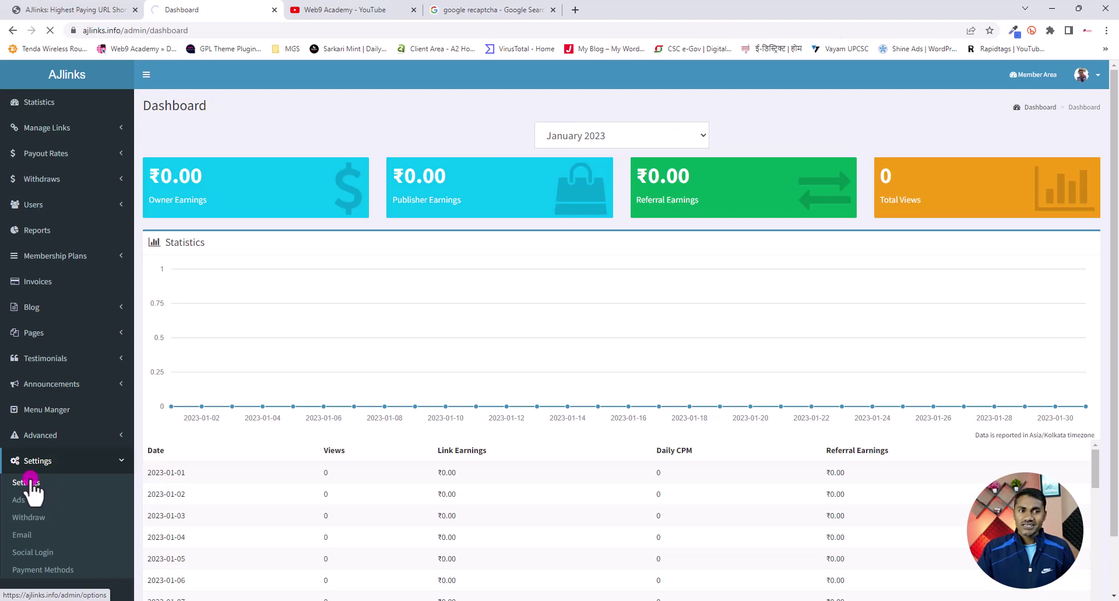
Check the logo on the AJlinks homepage and open the Design settings containing the logo URLs.
{"action": "left_click", "coordinate": [59, 9]}
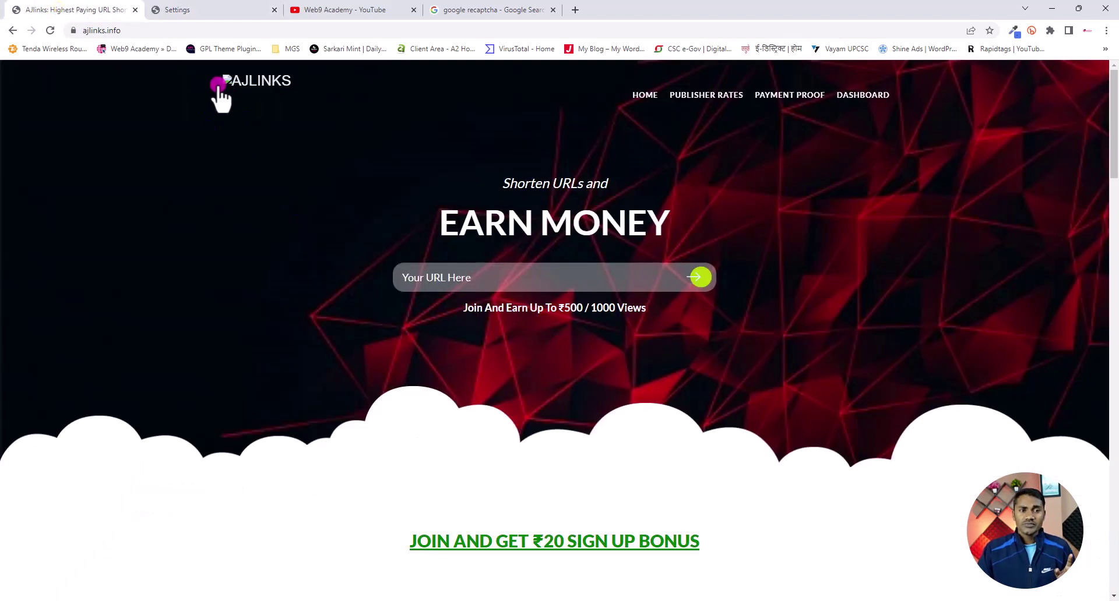
{"action": "left_click", "coordinate": [200, 10]}
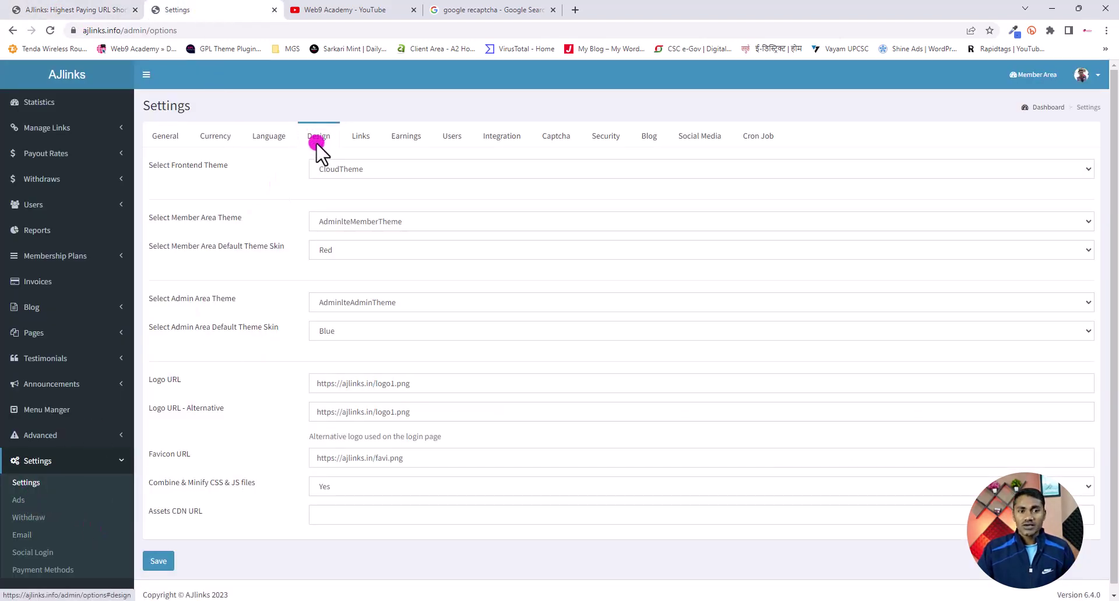
{"action": "scroll", "coordinate": [315, 153], "scroll_direction": "down", "scroll_amount": 1}
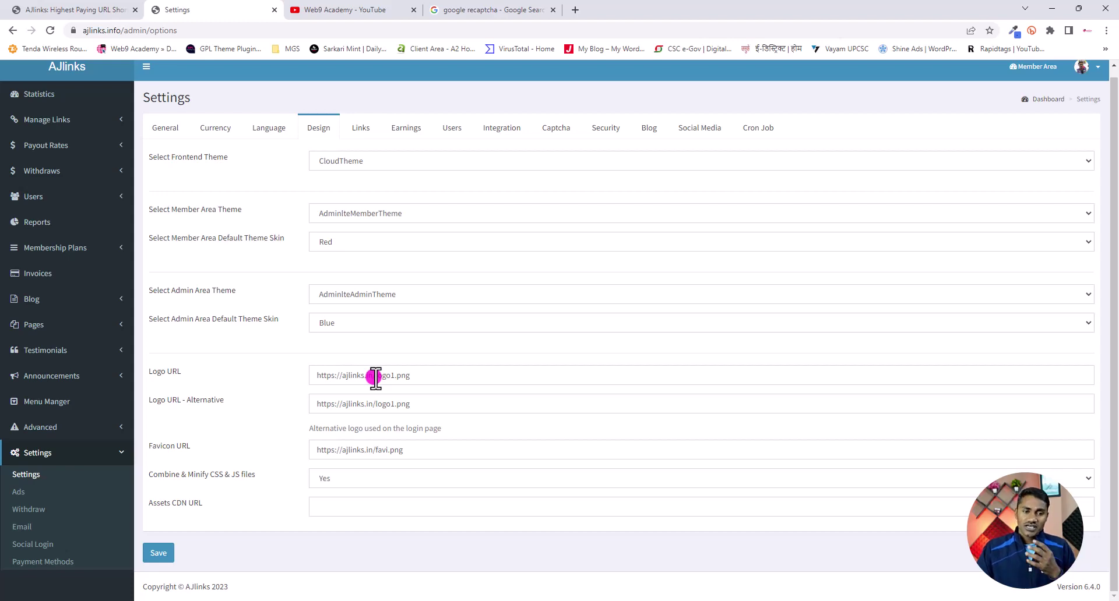
View the Web9 Academy playlists on YouTube to find the series on creating a URL shortener with the Adlinkfly script.
{"action": "left_click", "coordinate": [367, 10]}
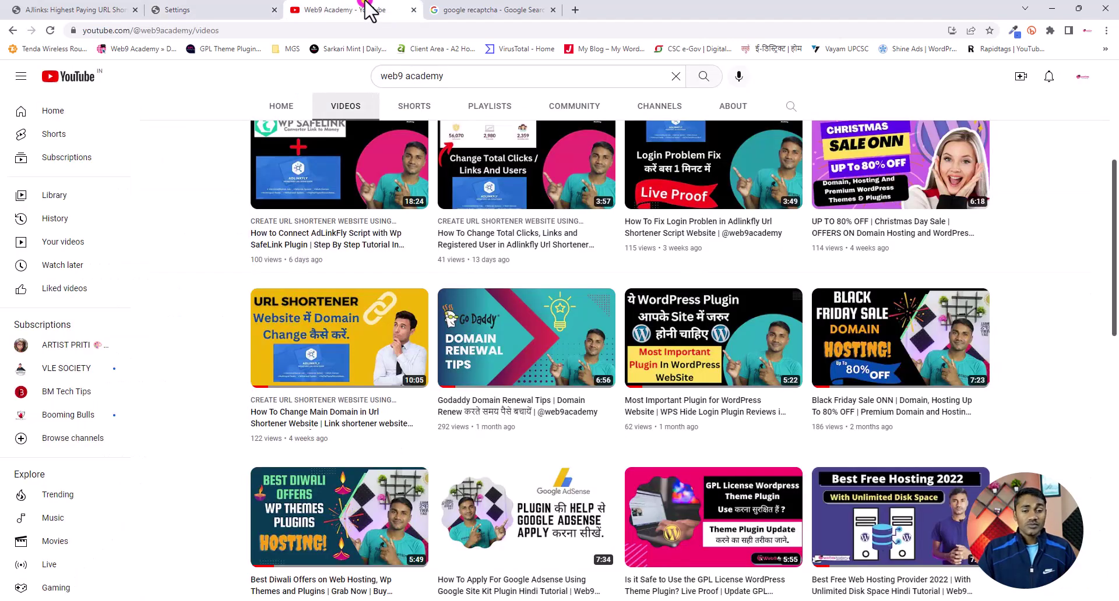
{"action": "scroll", "coordinate": [639, 256], "scroll_direction": "up", "scroll_amount": 3}
{"action": "scroll", "coordinate": [639, 254], "scroll_direction": "up", "scroll_amount": 3}
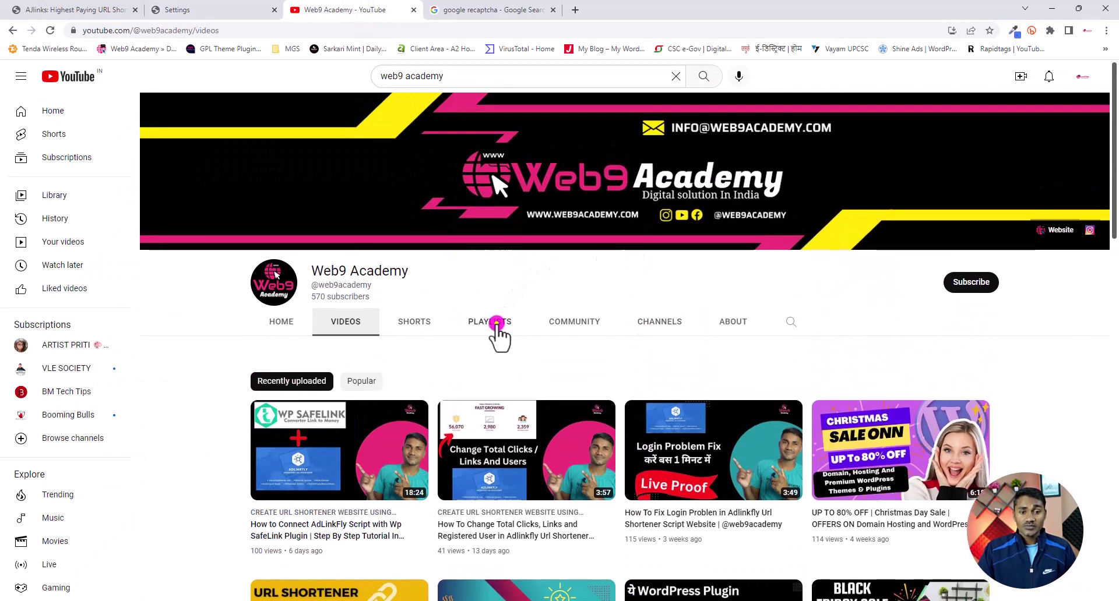
{"action": "left_click", "coordinate": [498, 324]}
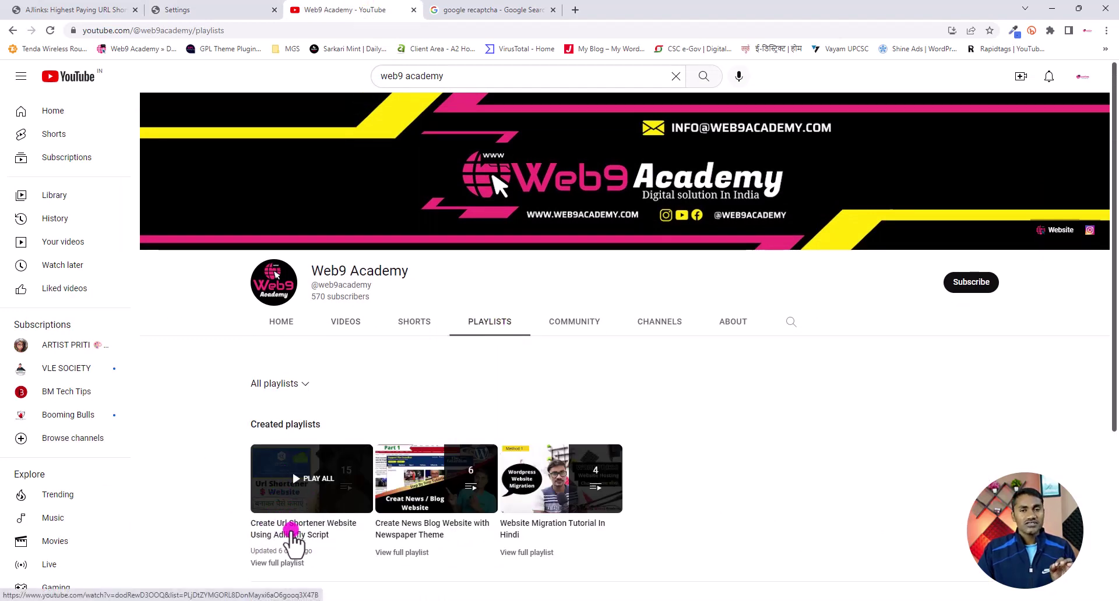
{"action": "left_click", "coordinate": [183, 9]}
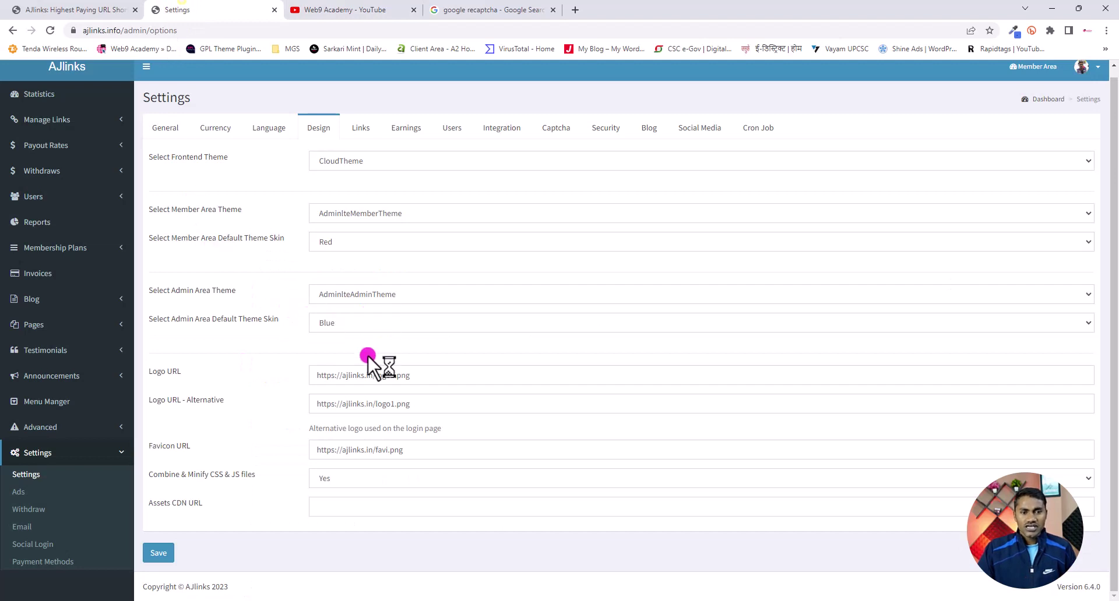
{"action": "left_click", "coordinate": [374, 376]}
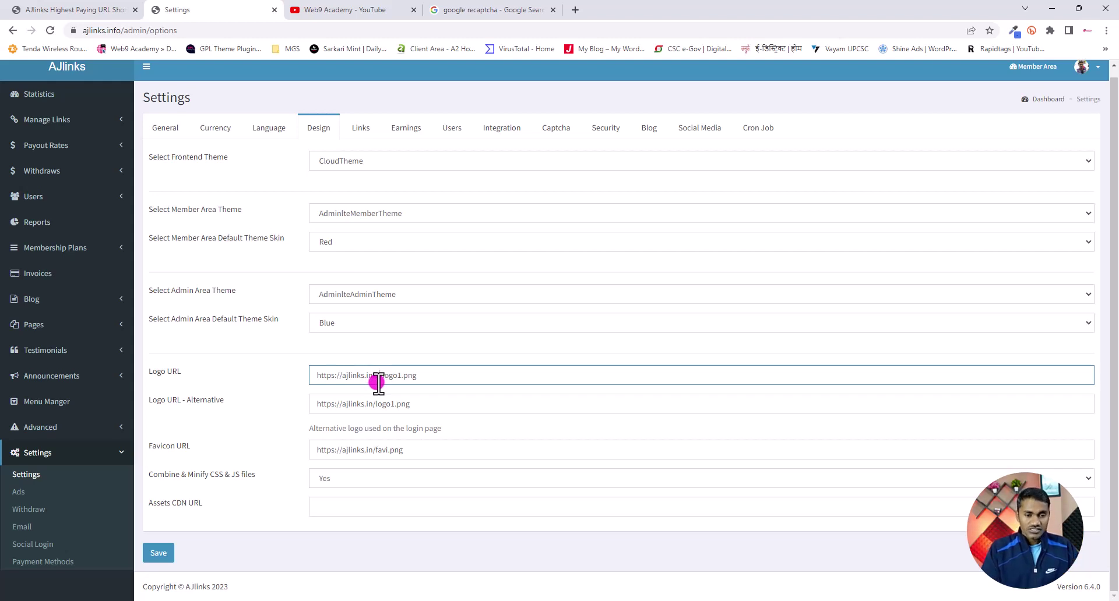
{"action": "left_click", "coordinate": [375, 406]}
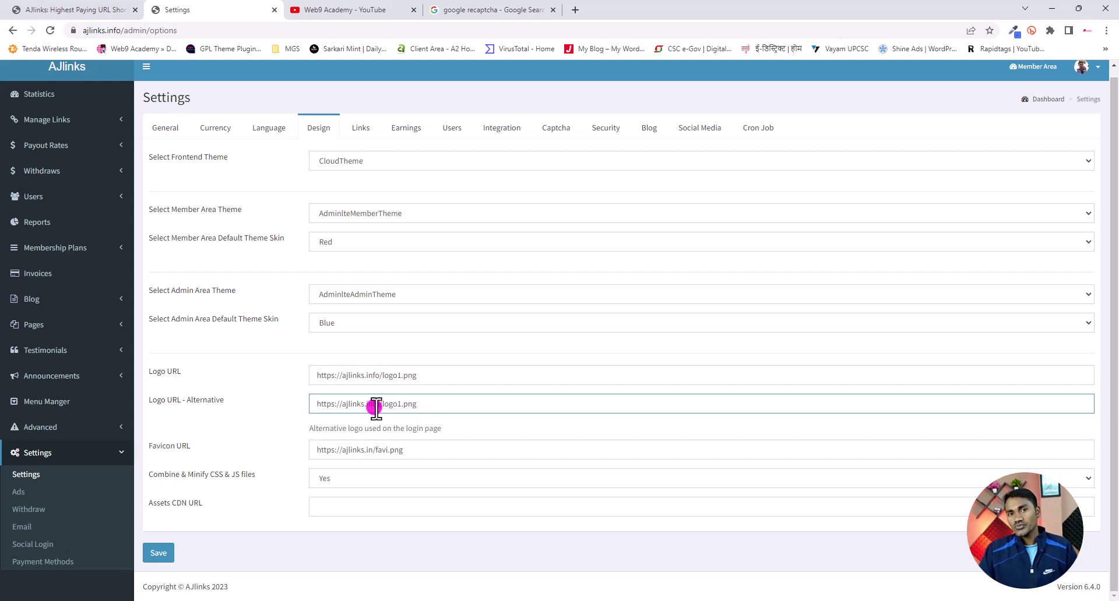
Find the video about changing a URL shortener website's main domain on the Web9 Academy YouTube home page.
{"action": "left_click", "coordinate": [358, 10]}
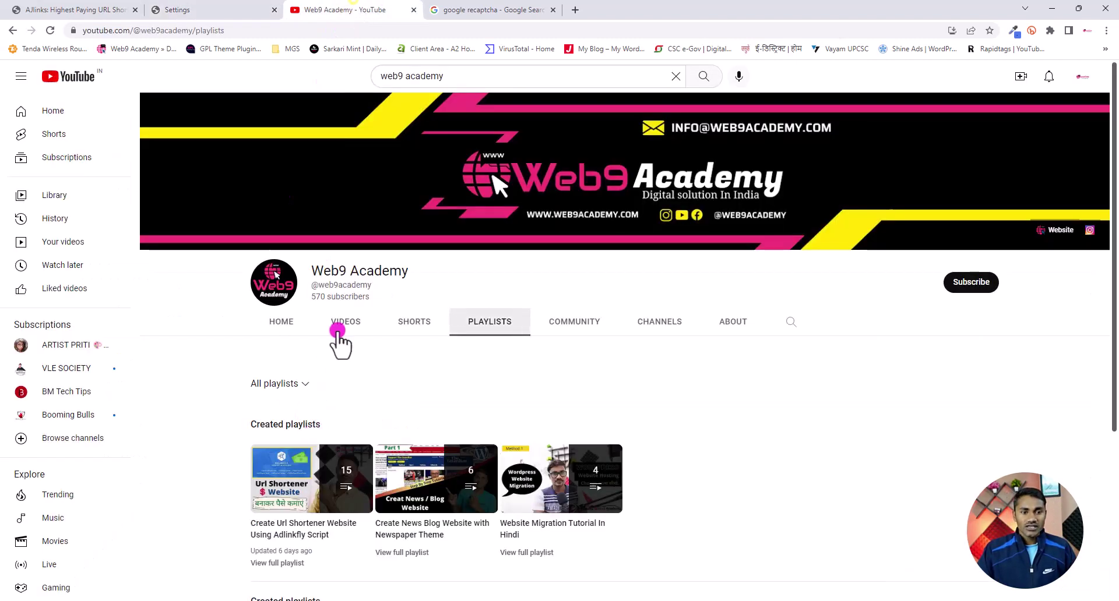
{"action": "left_click", "coordinate": [278, 323]}
{"action": "scroll", "coordinate": [271, 373], "scroll_direction": "down", "scroll_amount": 5}
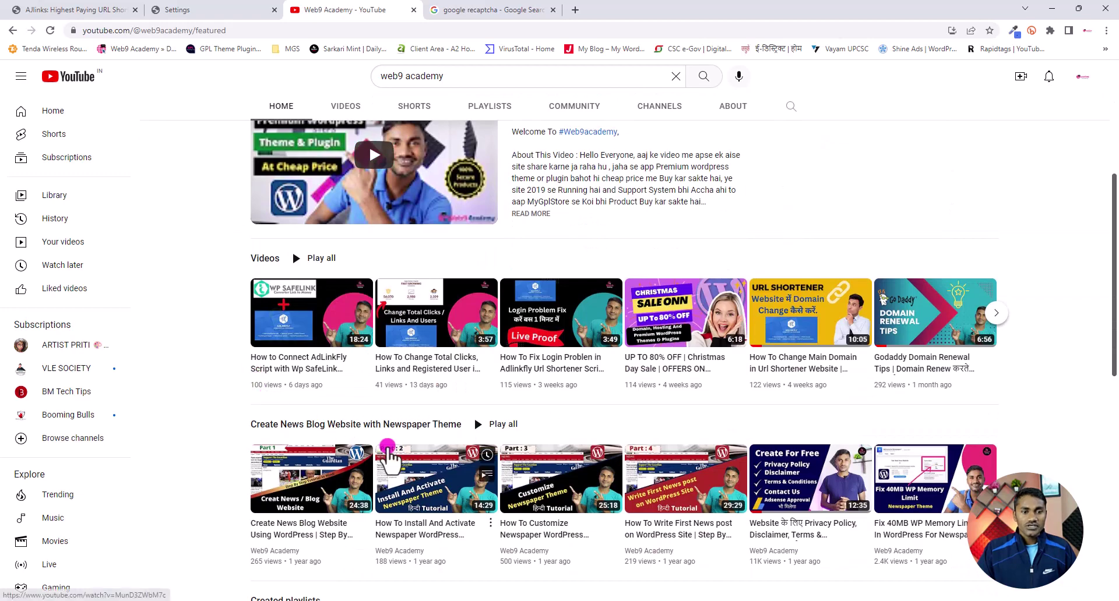
{"action": "scroll", "coordinate": [362, 380], "scroll_direction": "down", "scroll_amount": 2}
{"action": "scroll", "coordinate": [379, 309], "scroll_direction": "up", "scroll_amount": 3}
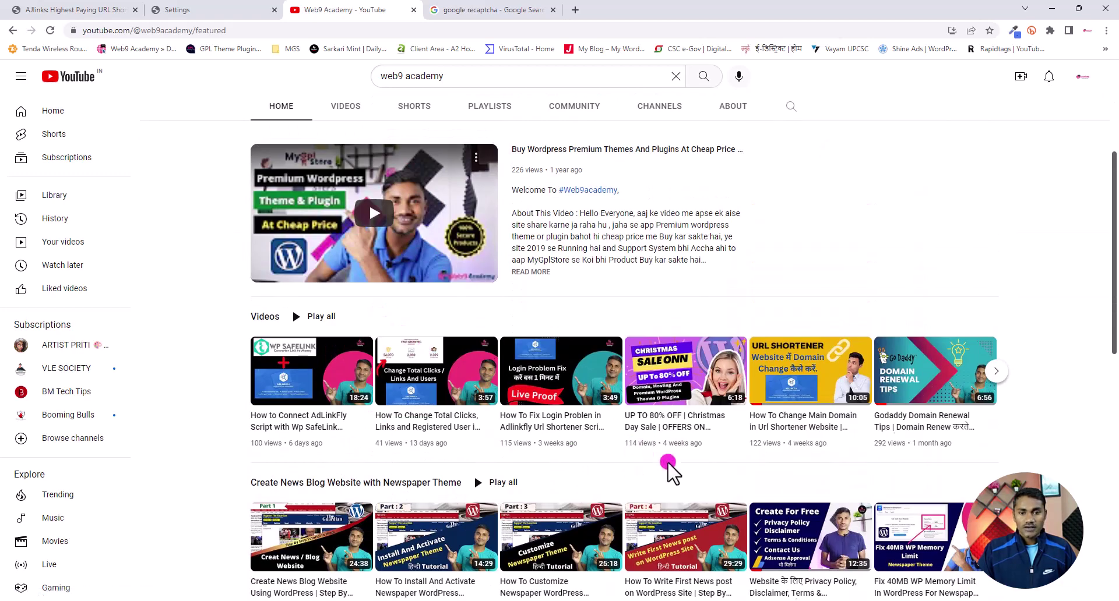
{"action": "mouse_move", "coordinate": [795, 396]}
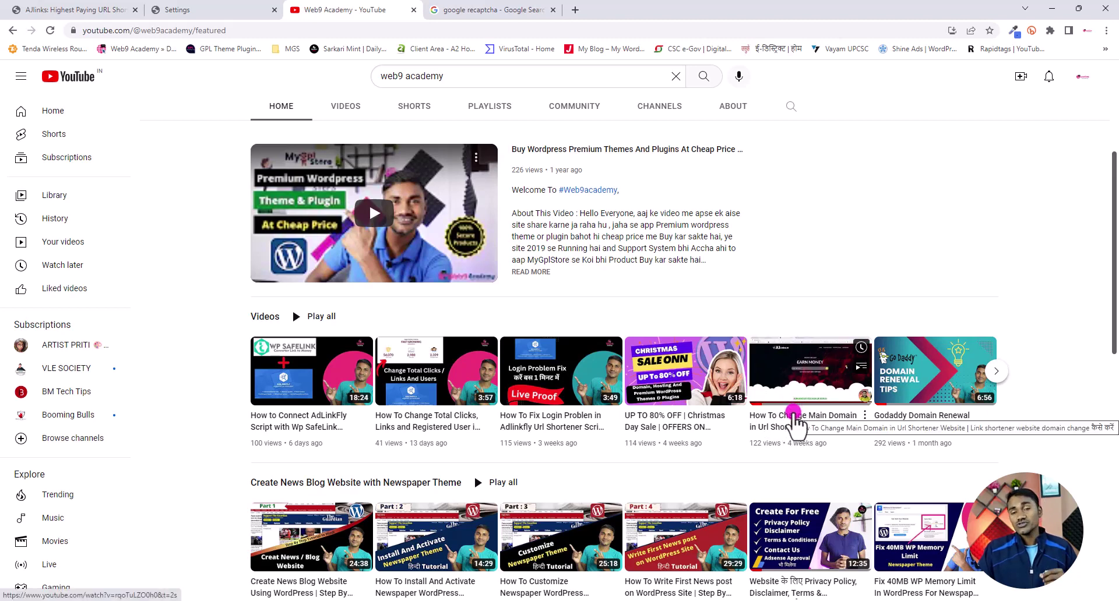
{"action": "left_click", "coordinate": [242, 9]}
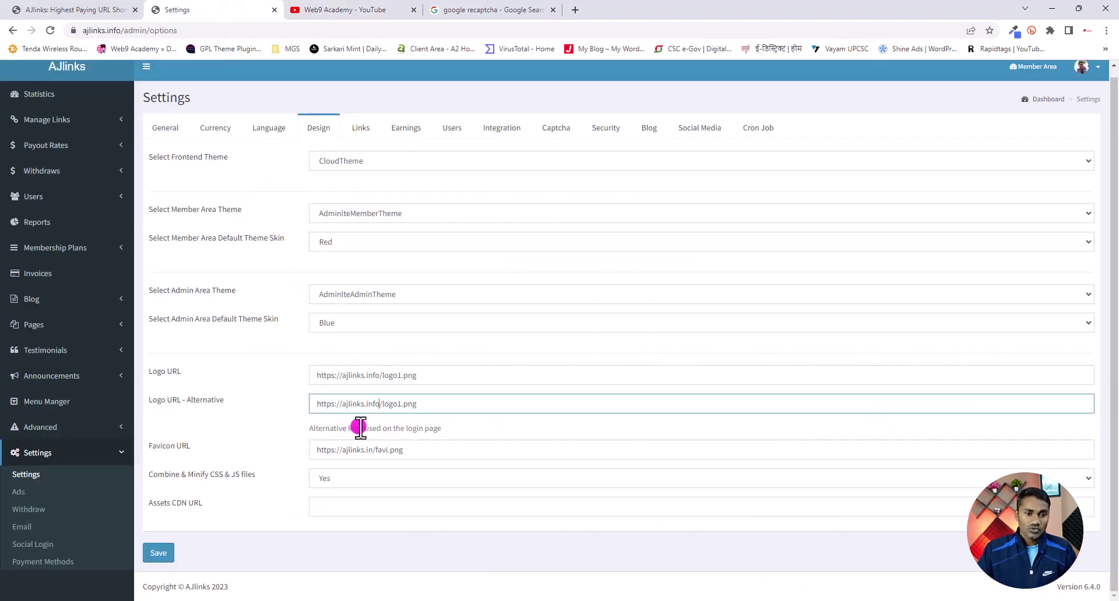
{"action": "left_click", "coordinate": [372, 454]}
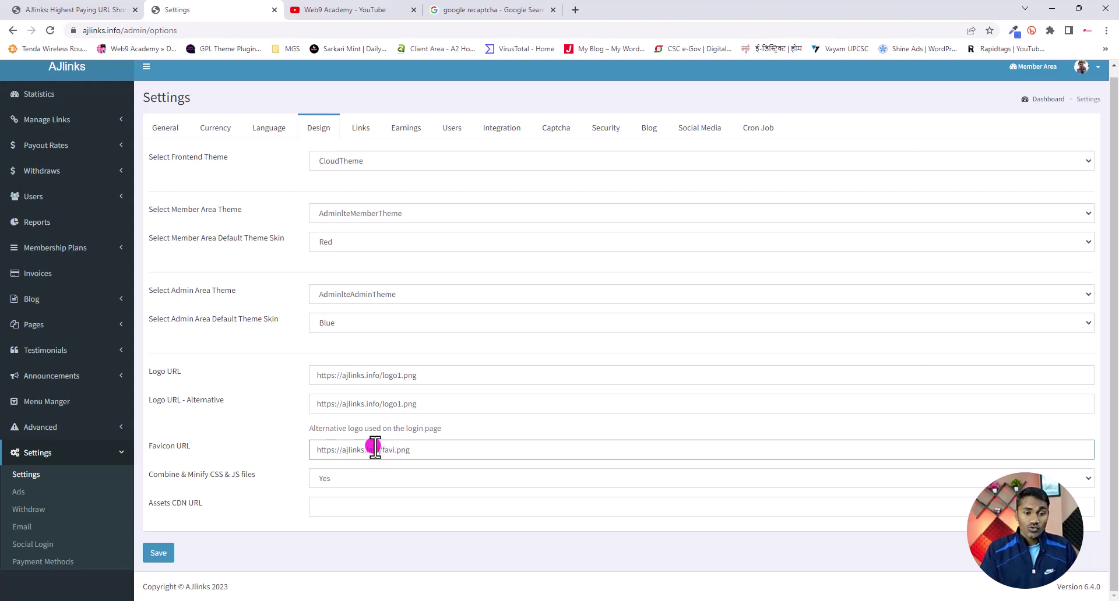
{"action": "left_click", "coordinate": [158, 553]}
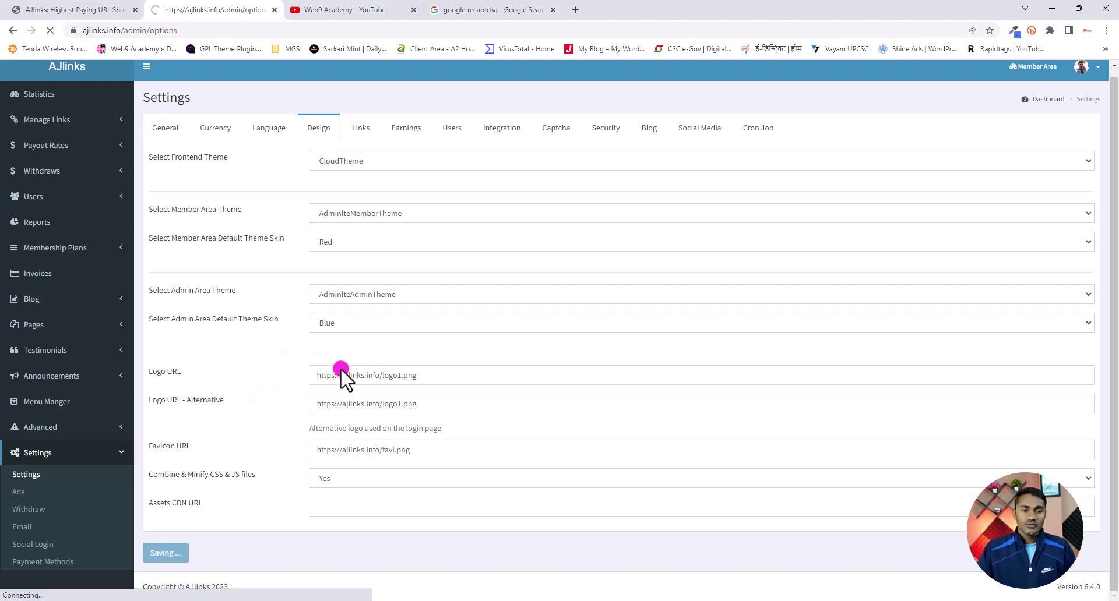
Reload the AJlinks homepage and examine its logo, testimonials, contact form, captcha and footer links.
{"action": "left_click", "coordinate": [61, 10]}
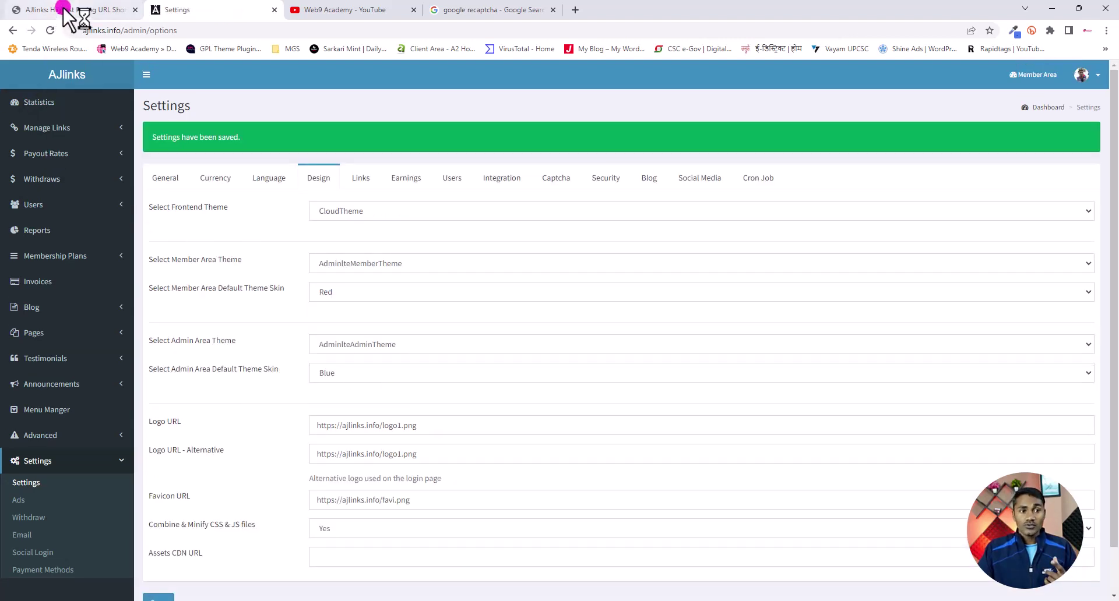
{"action": "left_click", "coordinate": [50, 31]}
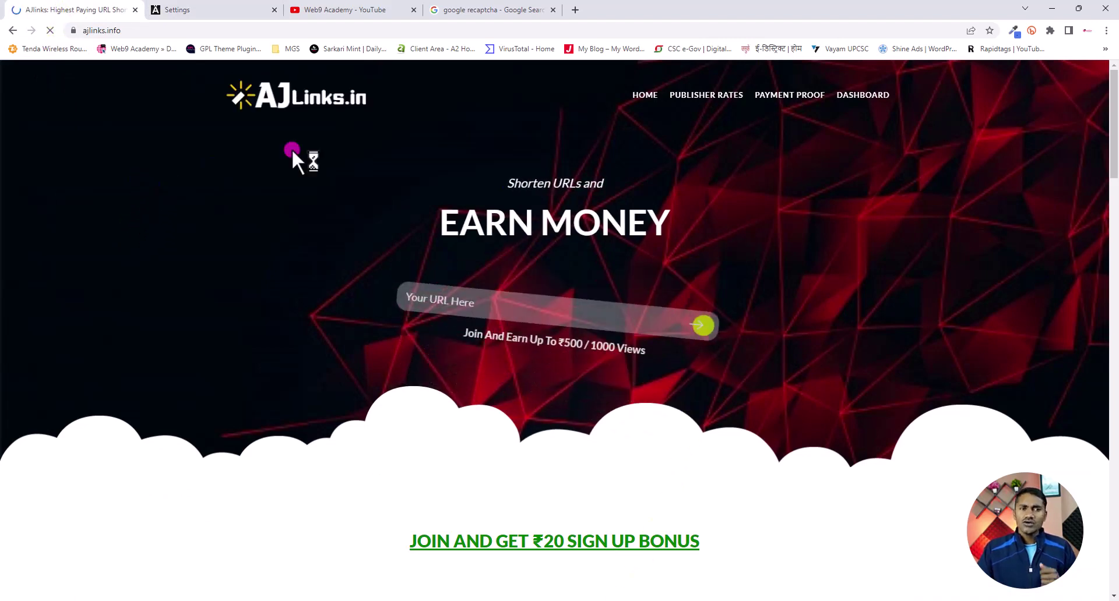
{"action": "scroll", "coordinate": [928, 399], "scroll_direction": "down", "scroll_amount": 15}
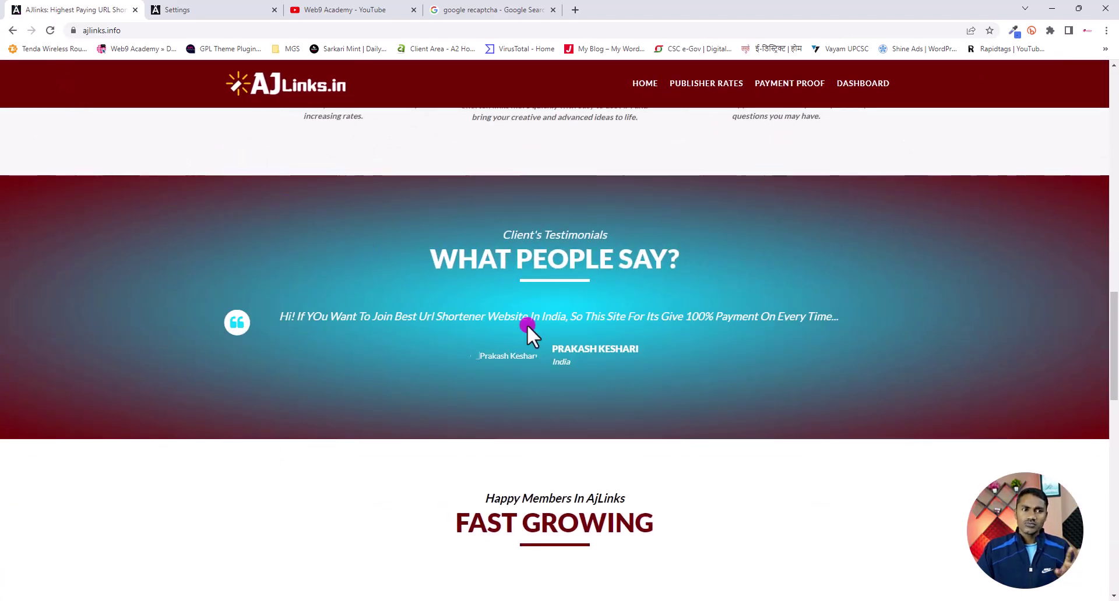
{"action": "scroll", "coordinate": [636, 420], "scroll_direction": "down", "scroll_amount": 3}
{"action": "scroll", "coordinate": [635, 421], "scroll_direction": "down", "scroll_amount": 10}
{"action": "scroll", "coordinate": [688, 429], "scroll_direction": "up", "scroll_amount": 10}
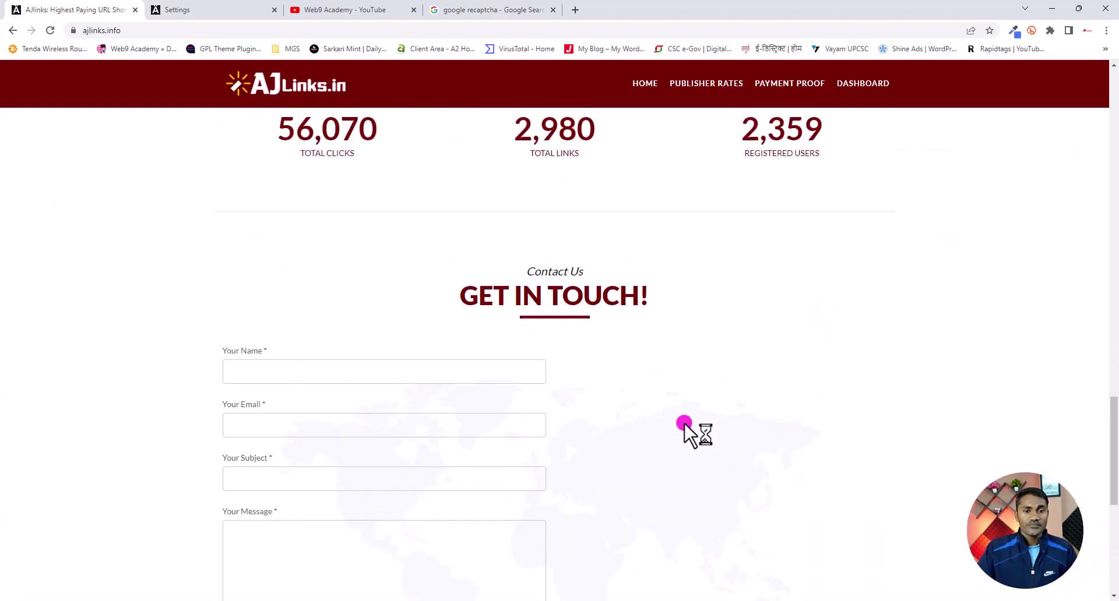
{"action": "scroll", "coordinate": [706, 434], "scroll_direction": "down", "scroll_amount": 10}
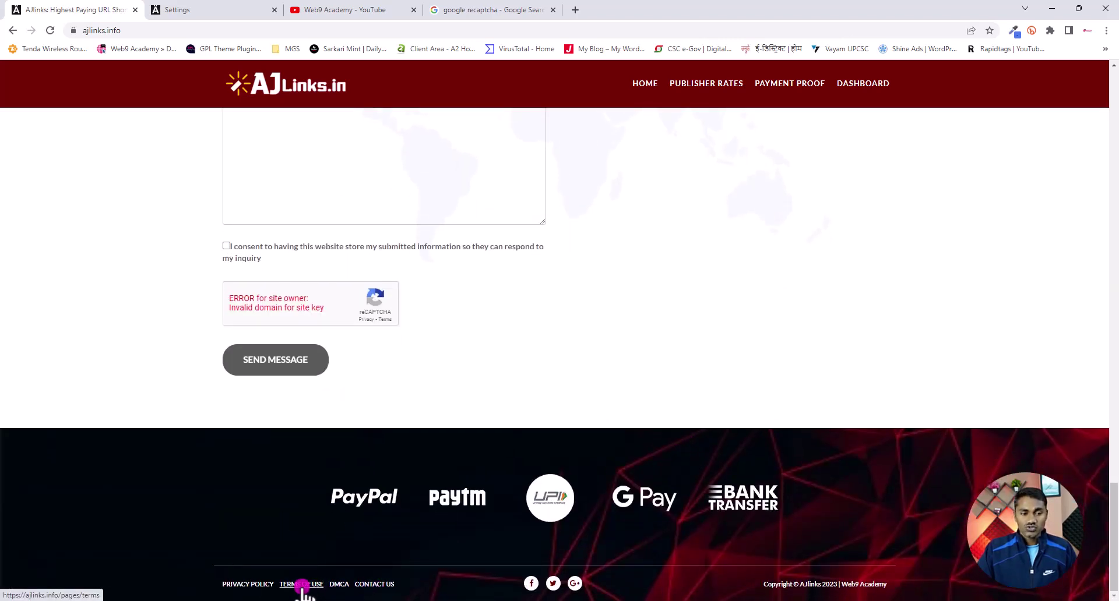
Return to the AJlinks administration area and open the list of site pages.
{"action": "left_click", "coordinate": [223, 11]}
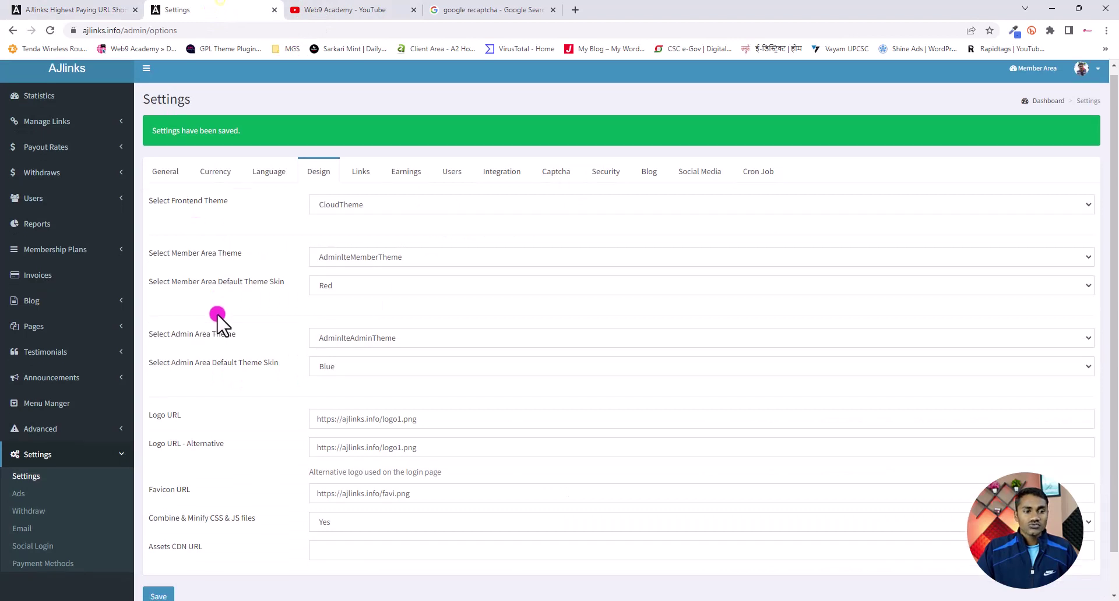
{"action": "scroll", "coordinate": [221, 309], "scroll_direction": "down", "scroll_amount": 1}
{"action": "left_click", "coordinate": [42, 284]}
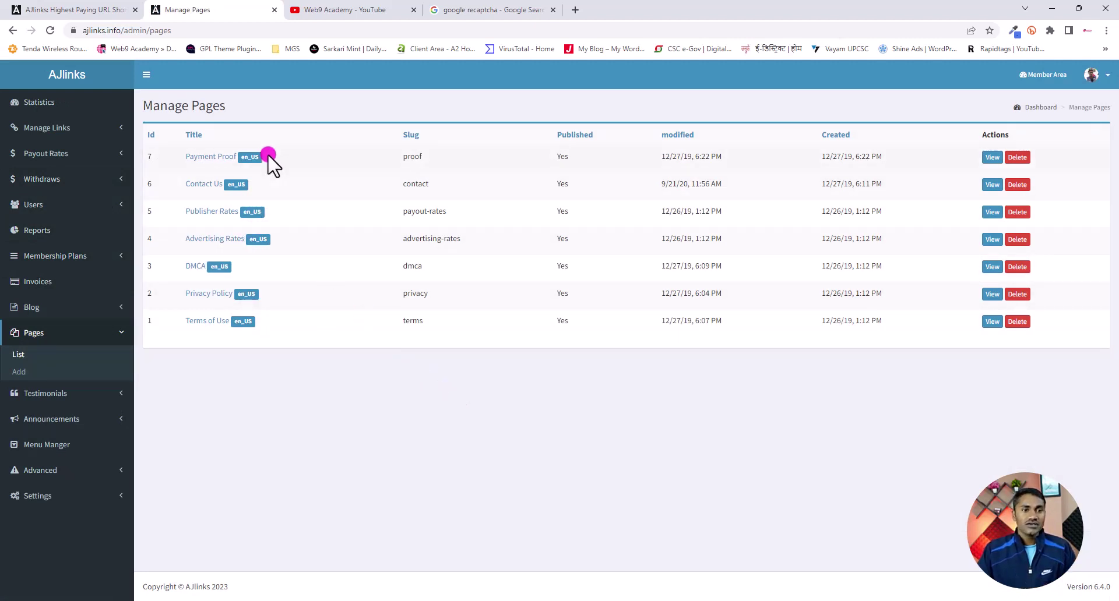
Open the Payment Proof page's edit form in a new tab and review its content.
{"action": "right_click", "coordinate": [248, 158]}
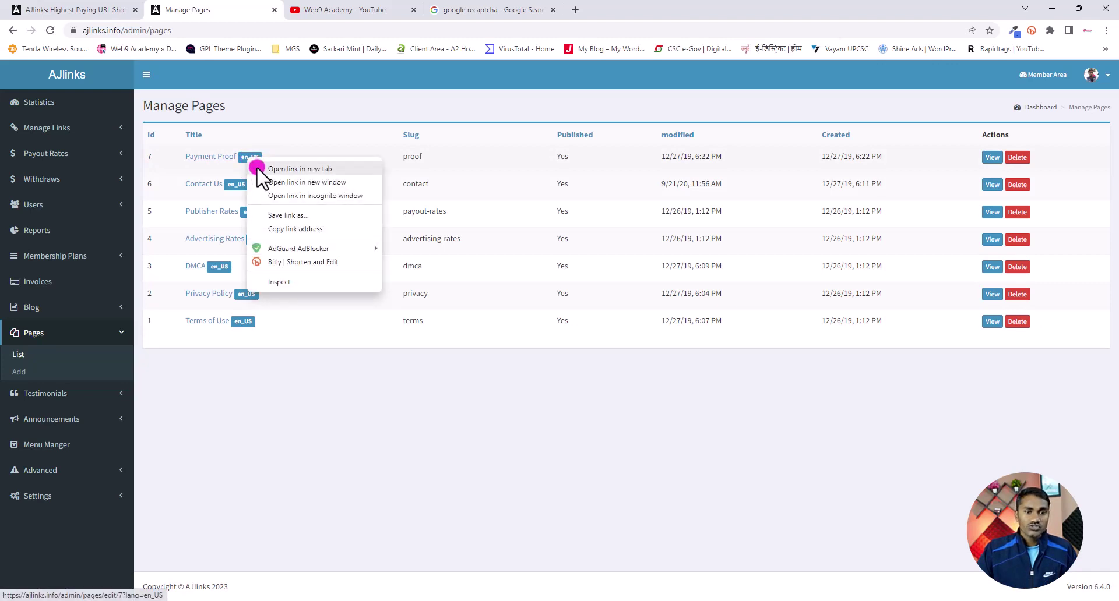
{"action": "left_click", "coordinate": [257, 168]}
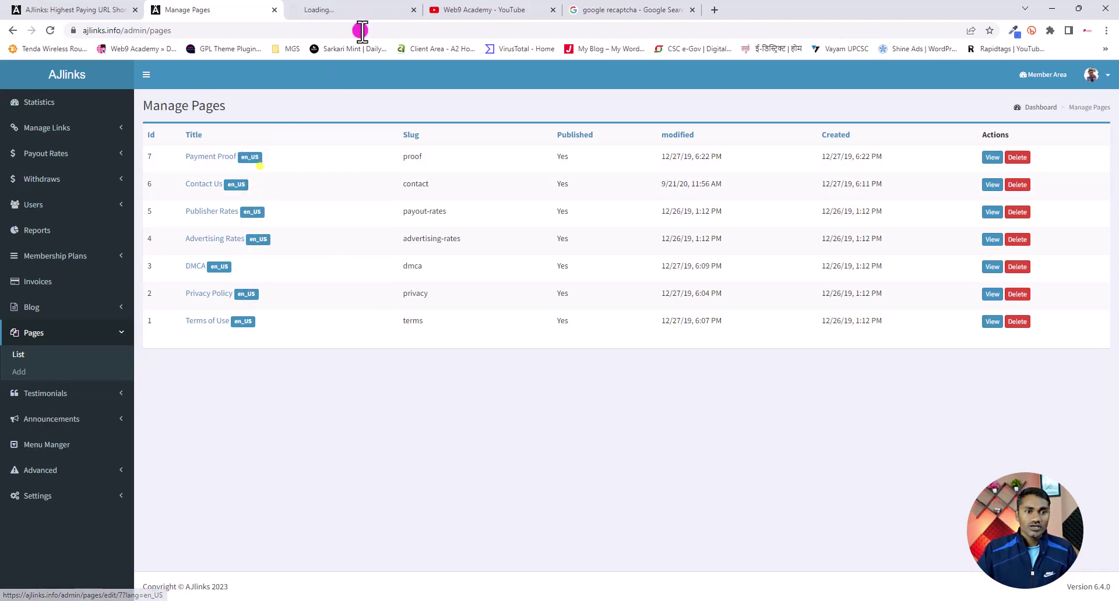
{"action": "left_click", "coordinate": [358, 10]}
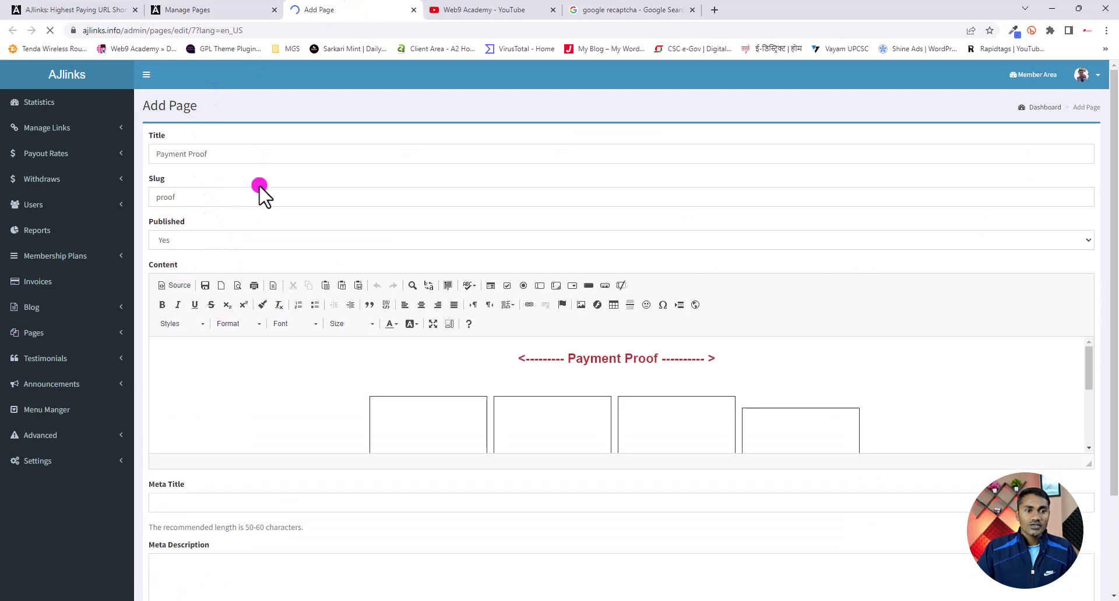
{"action": "scroll", "coordinate": [282, 232], "scroll_direction": "down", "scroll_amount": 2}
{"action": "scroll", "coordinate": [457, 320], "scroll_direction": "down", "scroll_amount": 1}
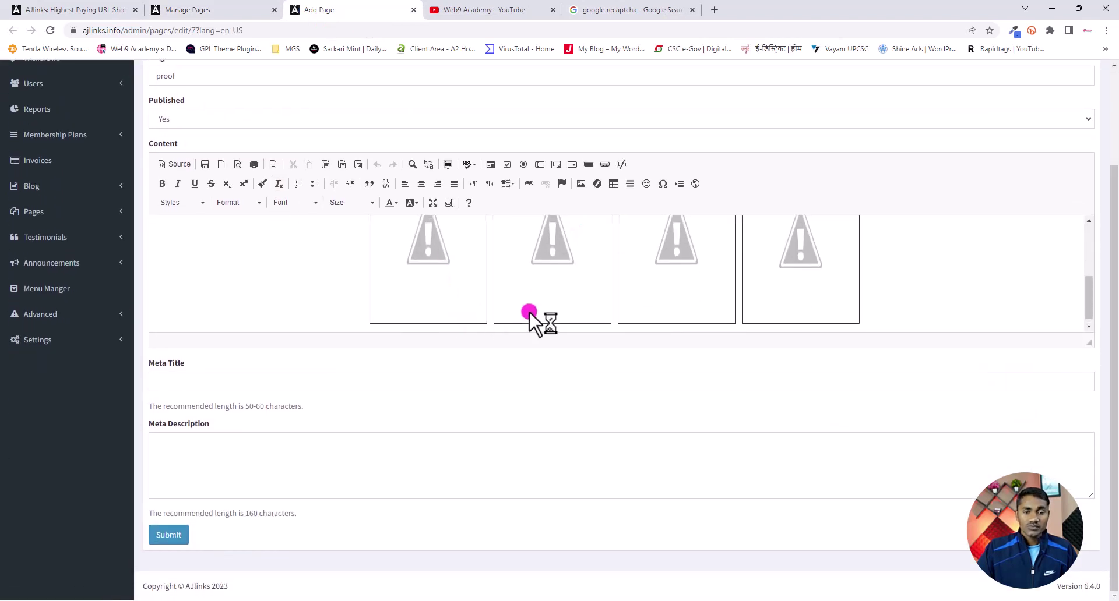
{"action": "scroll", "coordinate": [532, 317], "scroll_direction": "up", "scroll_amount": 1}
Test the homepage's Payment Proof menu link and check its address against the slug in the page's edit form.
{"action": "left_click", "coordinate": [76, 10]}
{"action": "scroll", "coordinate": [569, 234], "scroll_direction": "up", "scroll_amount": 8}
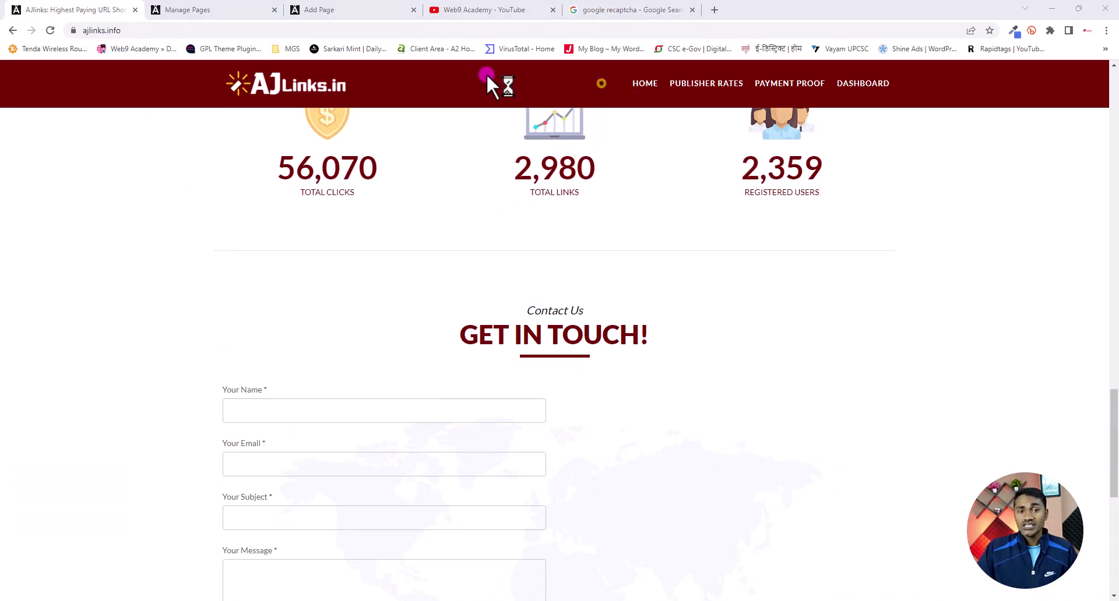
{"action": "left_click", "coordinate": [782, 85]}
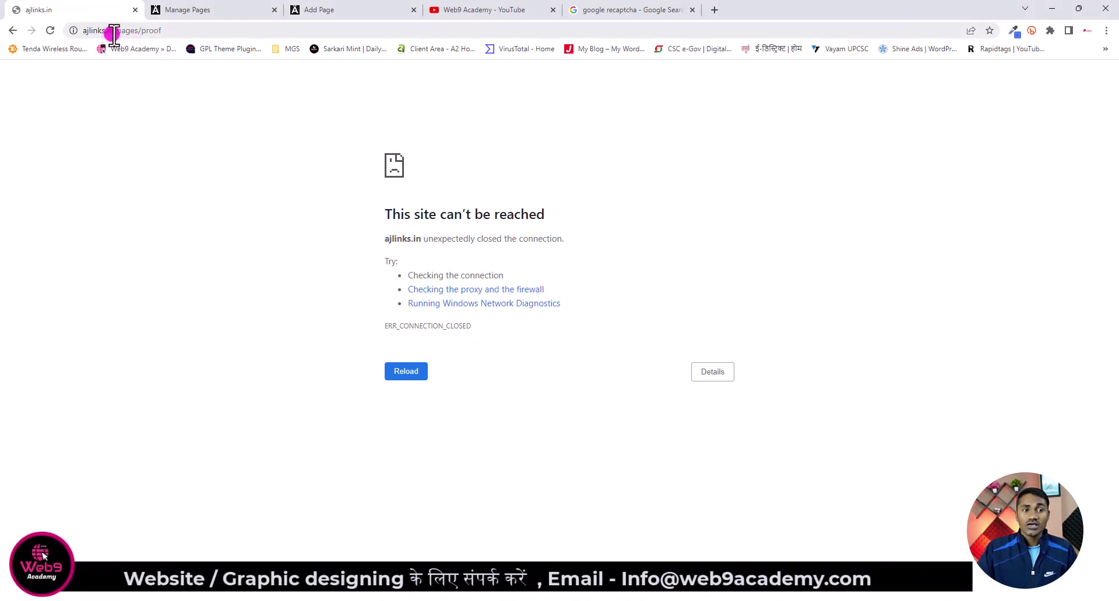
{"action": "left_click", "coordinate": [211, 9]}
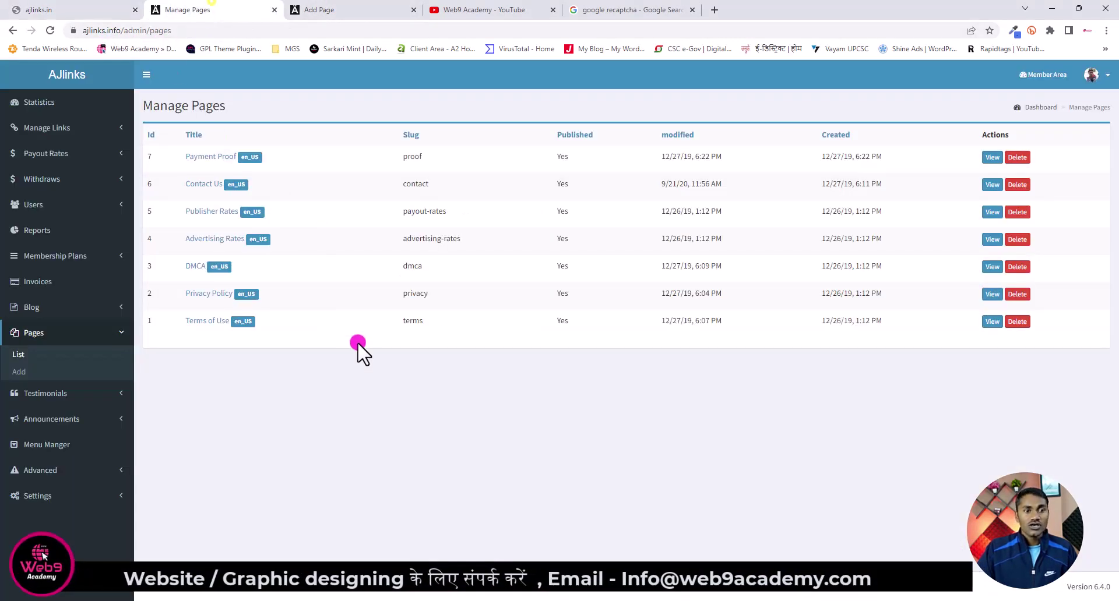
{"action": "left_click", "coordinate": [338, 12]}
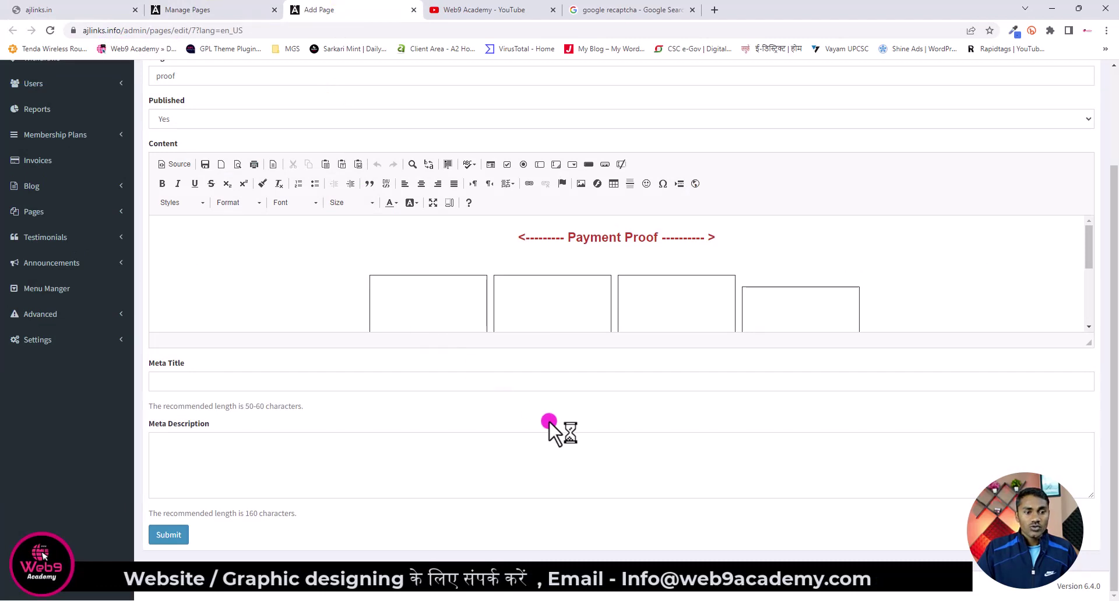
{"action": "scroll", "coordinate": [554, 427], "scroll_direction": "up", "scroll_amount": 2}
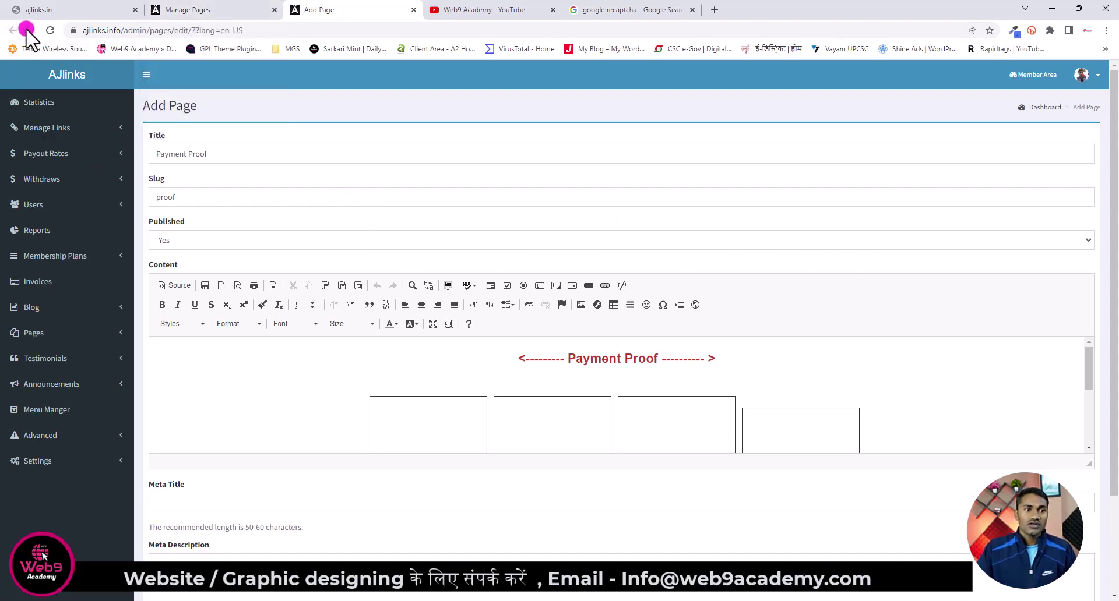
From the list of site pages, open the live Payment Proof page in a new tab.
{"action": "left_click", "coordinate": [184, 11]}
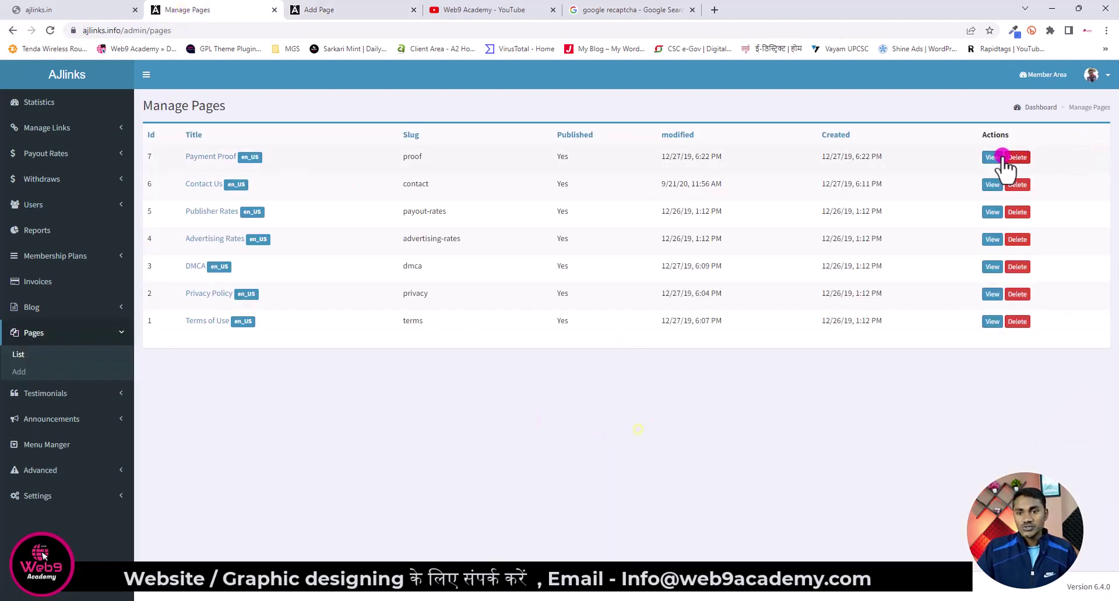
{"action": "right_click", "coordinate": [1000, 159]}
{"action": "left_click", "coordinate": [1018, 169]}
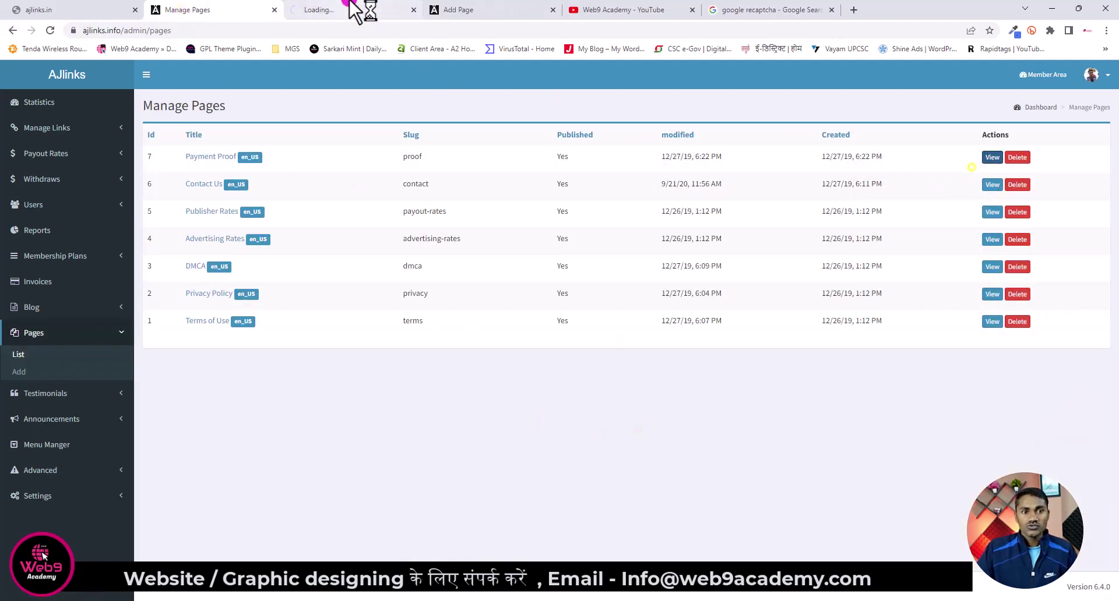
{"action": "left_click", "coordinate": [352, 8]}
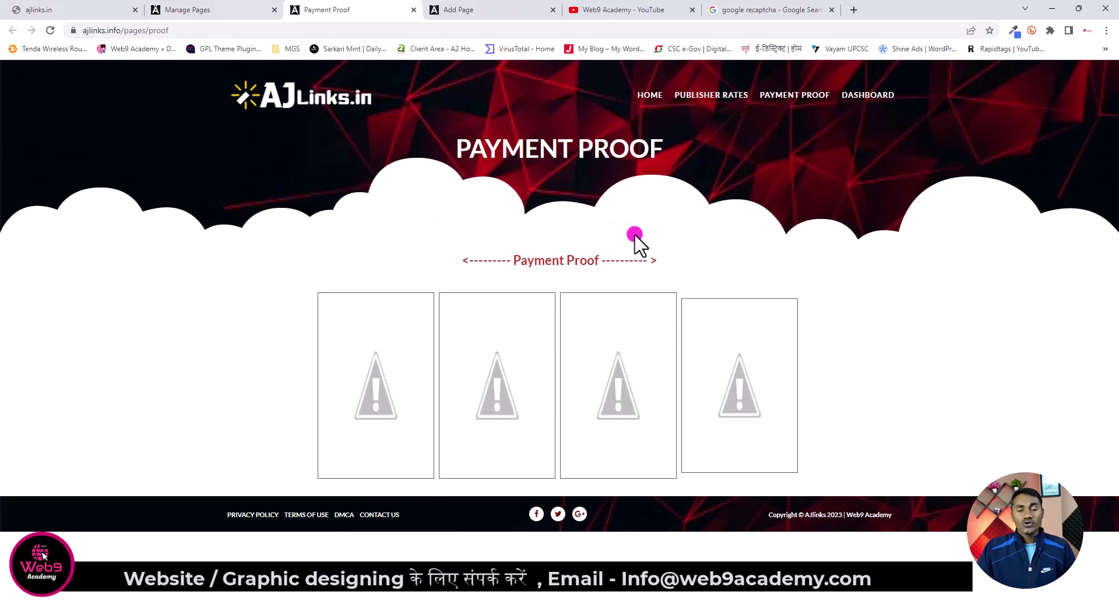
Compare the live Payment Proof page with its edit form and test its Payment Proof menu link.
{"action": "left_click", "coordinate": [198, 9]}
{"action": "left_click", "coordinate": [476, 10]}
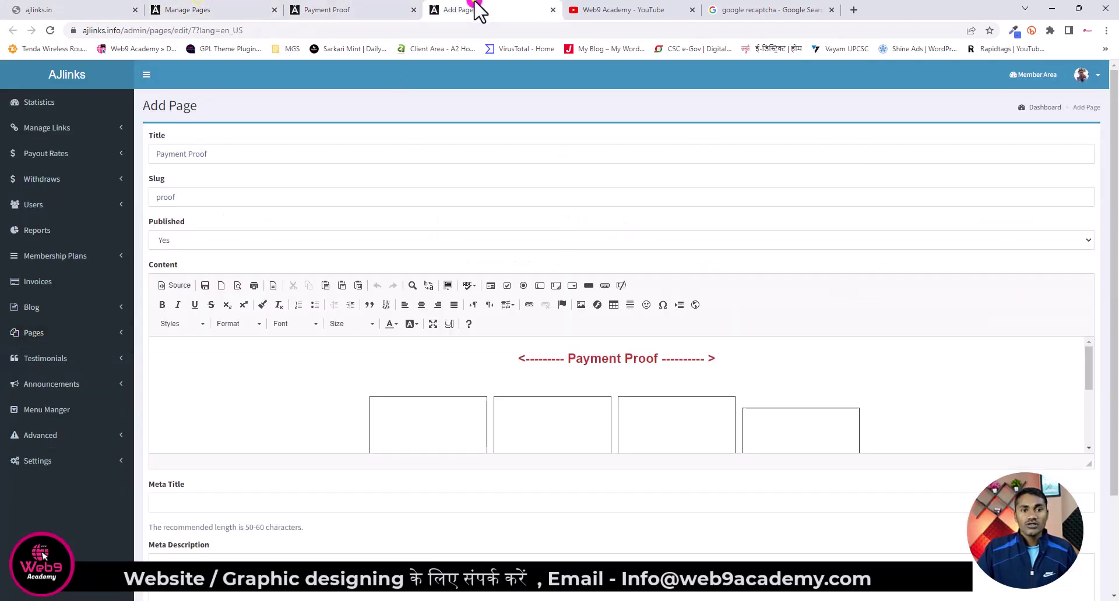
{"action": "left_click", "coordinate": [365, 10]}
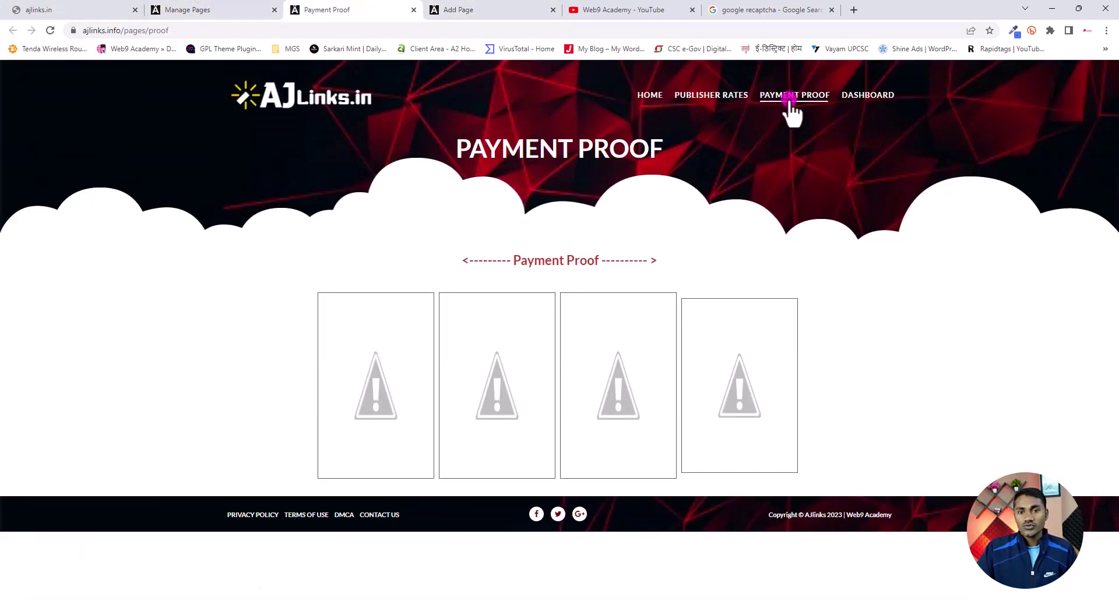
{"action": "left_click", "coordinate": [789, 100]}
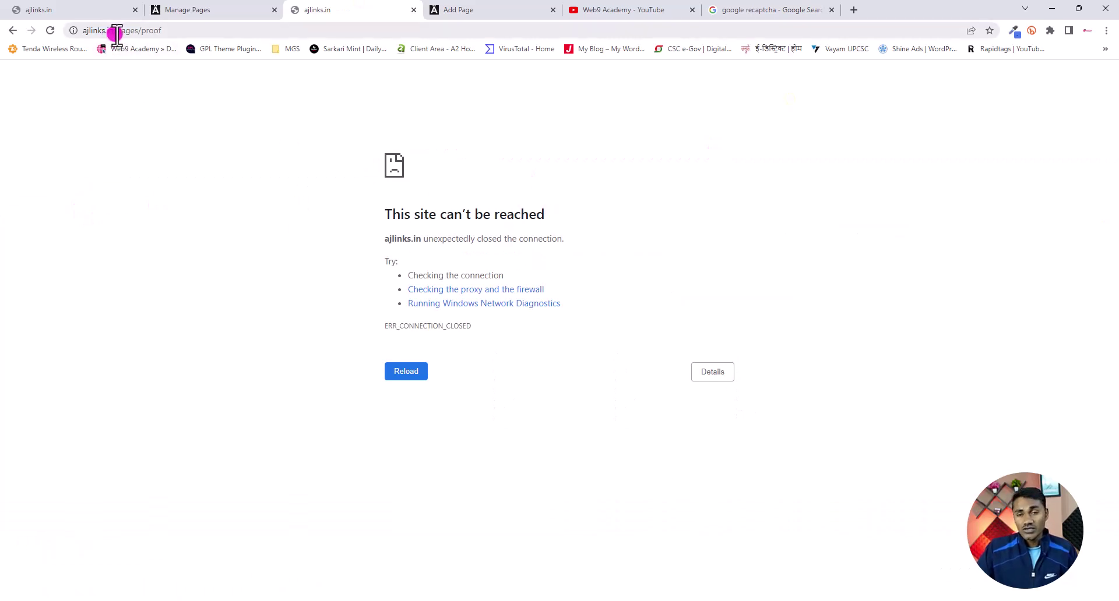
Return to the working Payment Proof page on ajlinks.info and copy its URL.
{"action": "left_click", "coordinate": [198, 10]}
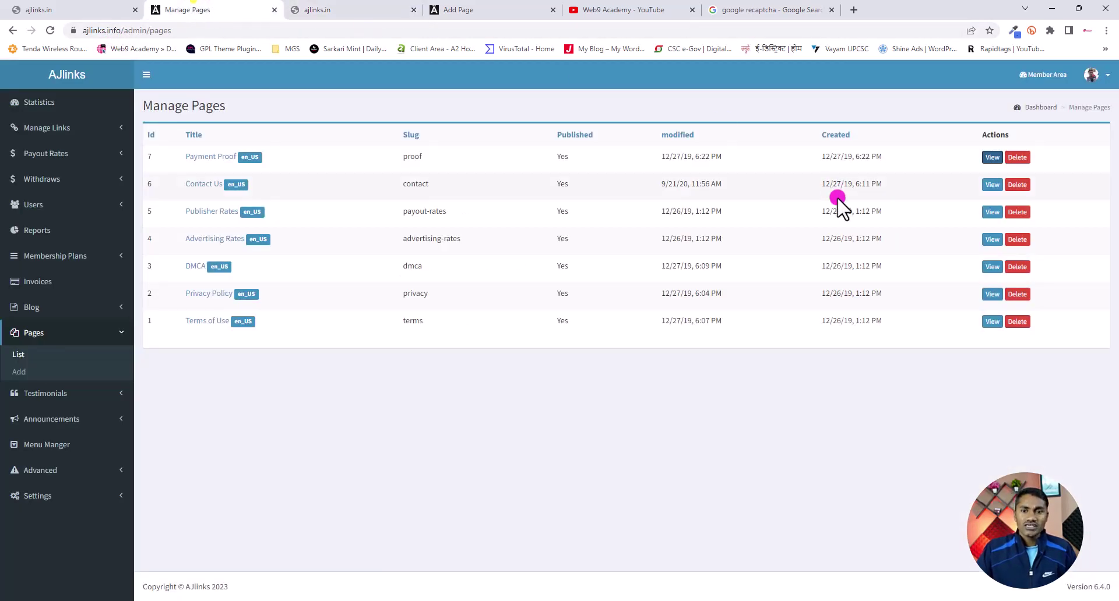
{"action": "left_click", "coordinate": [370, 10]}
{"action": "left_click", "coordinate": [19, 35]}
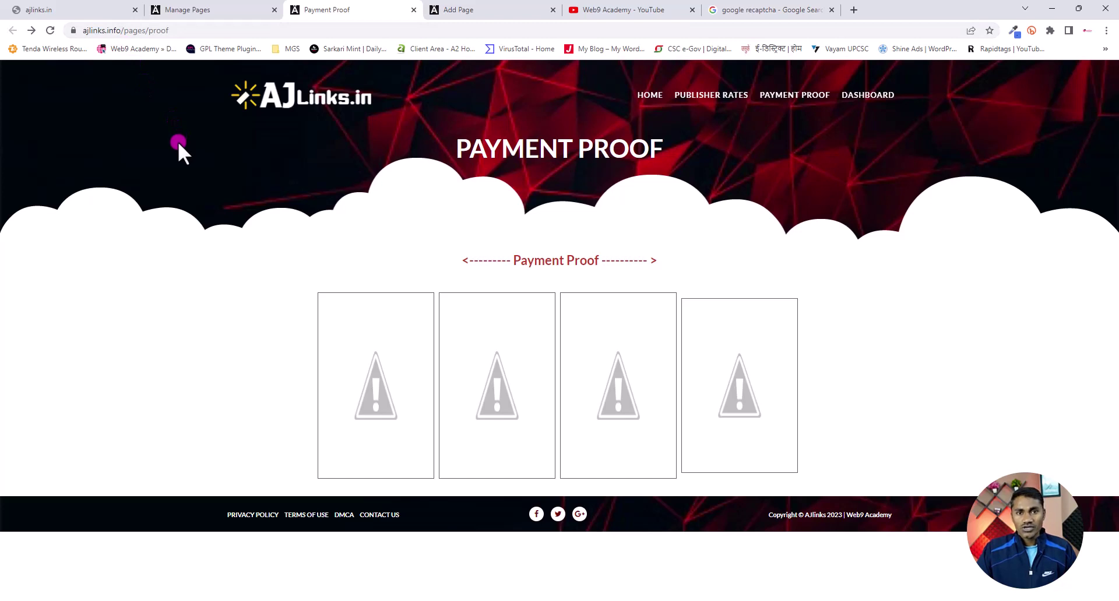
{"action": "left_click", "coordinate": [201, 30]}
{"action": "key", "text": "ctrl+c"}
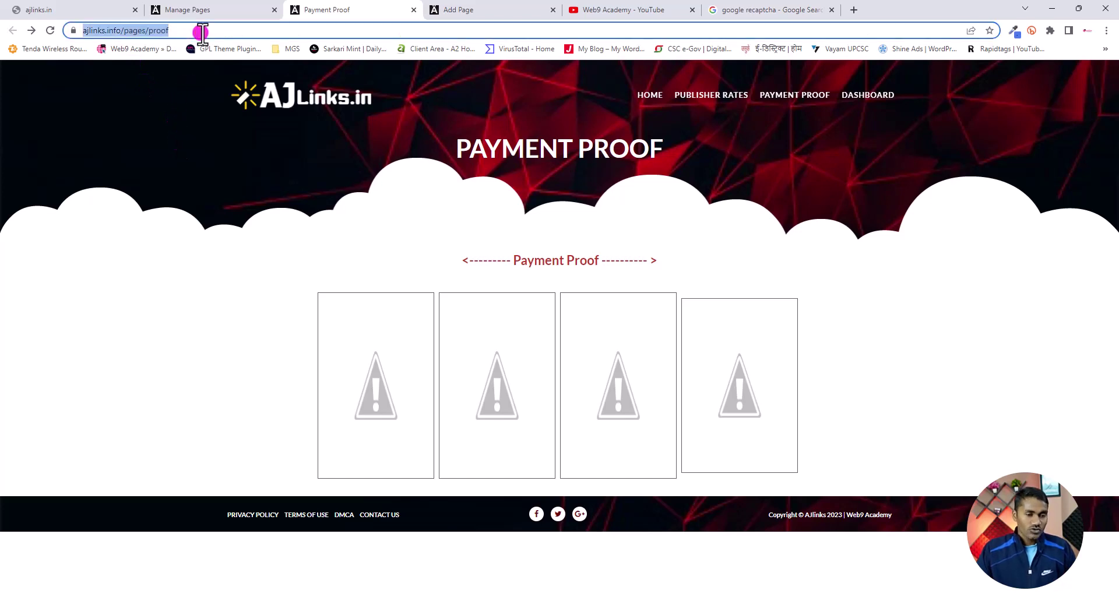
{"action": "left_click", "coordinate": [195, 10]}
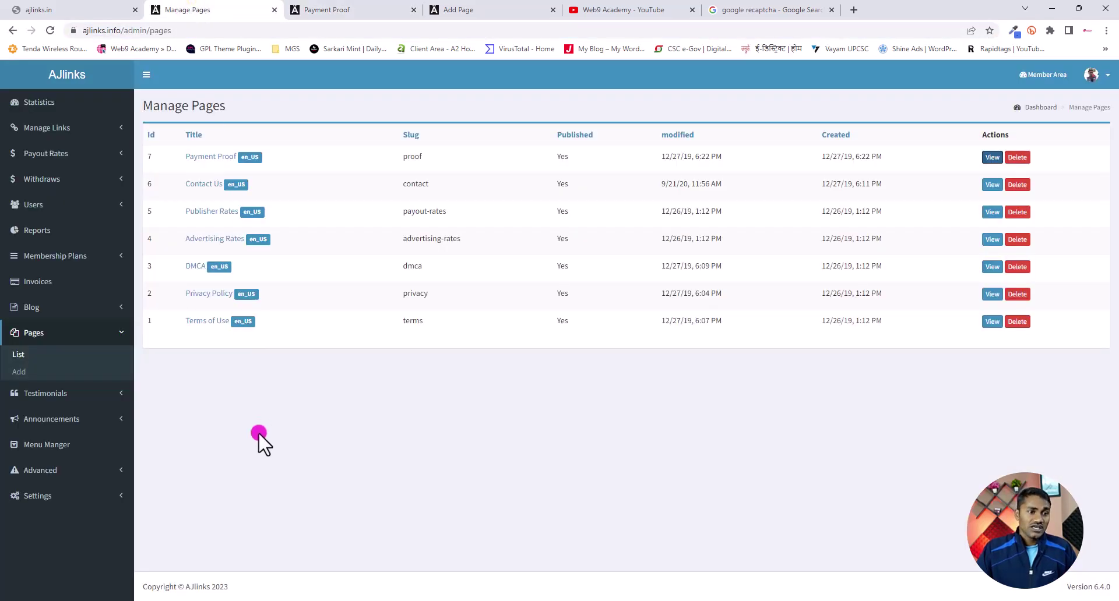
{"action": "left_click", "coordinate": [74, 445]}
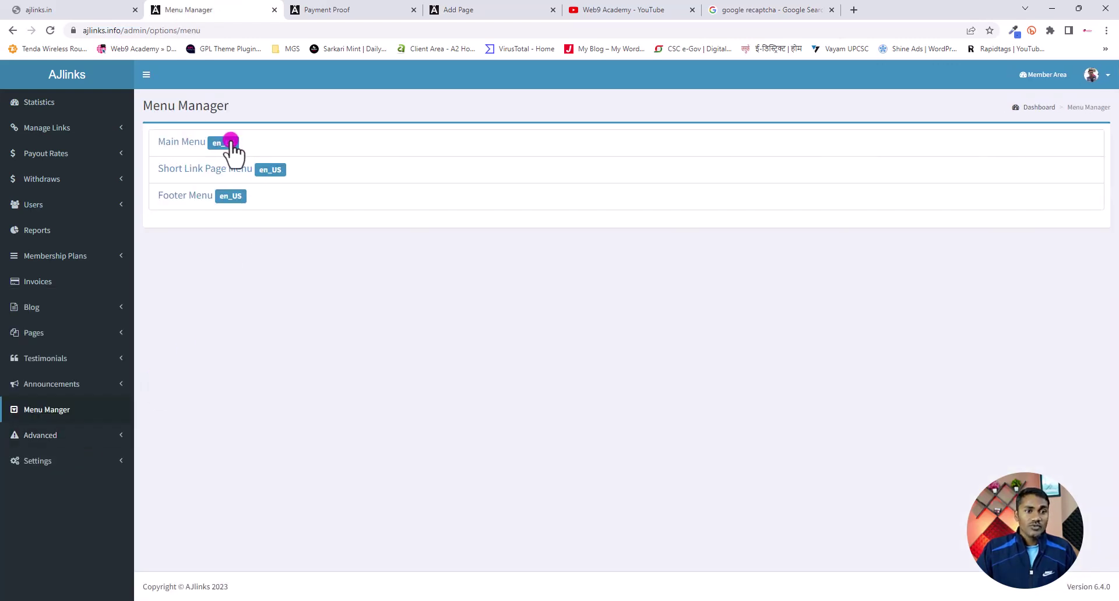
{"action": "left_click", "coordinate": [226, 142]}
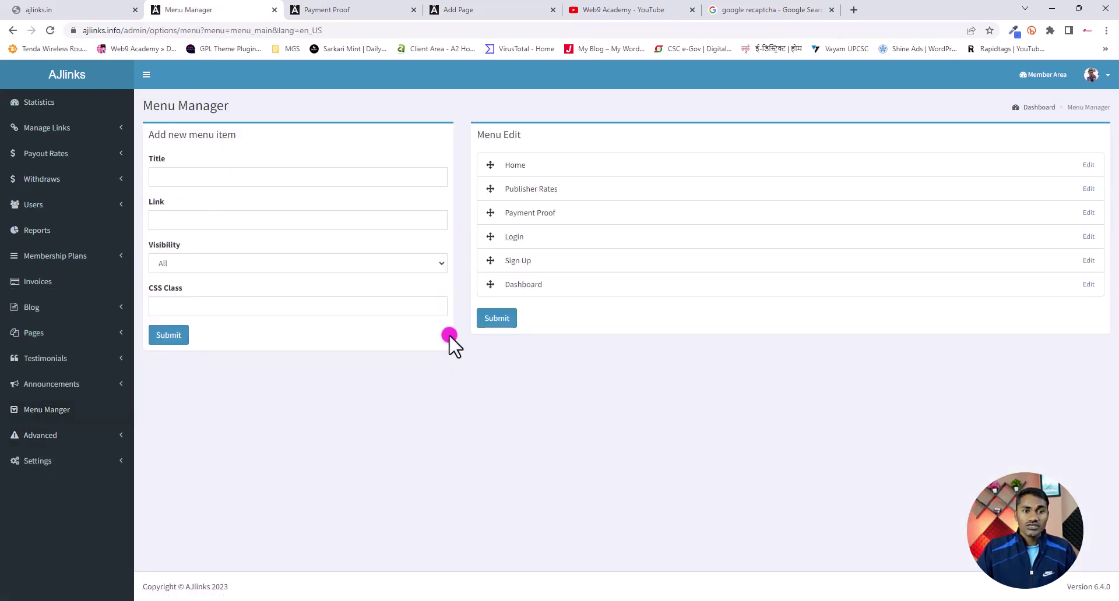
{"action": "left_click", "coordinate": [1088, 213]}
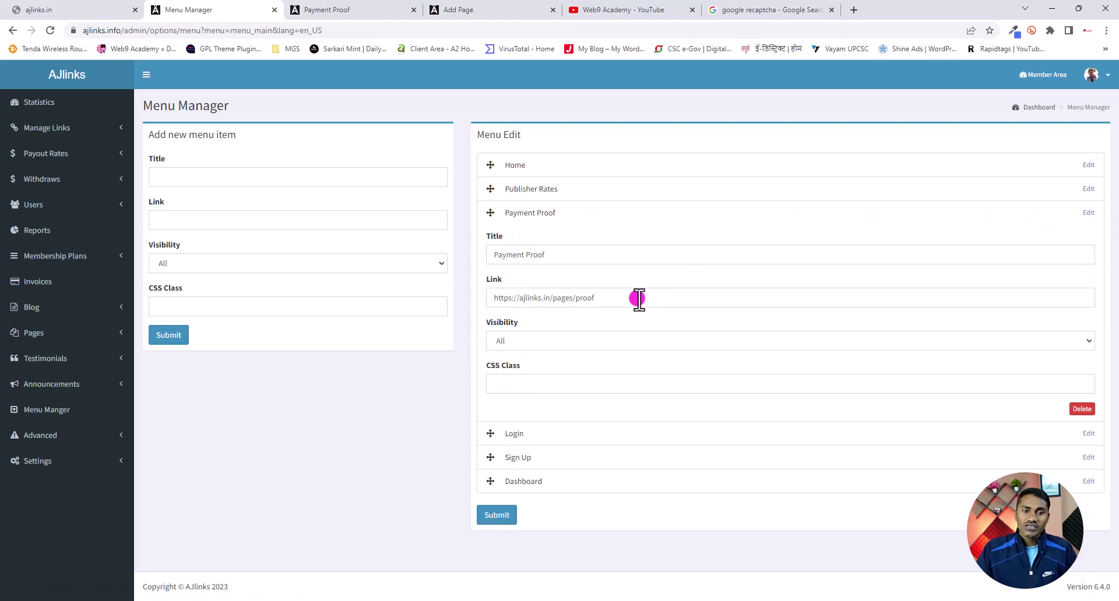
{"action": "left_click_drag", "start_coordinate": [639, 299], "coordinate": [420, 299]}
{"action": "key", "text": "ctrl+v"}
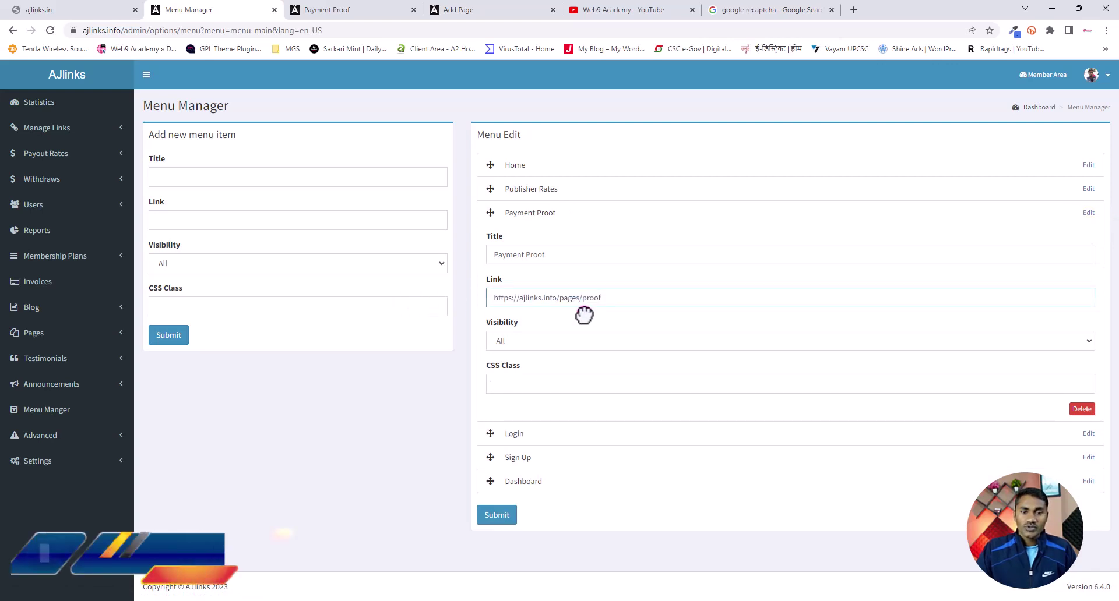
{"action": "left_click", "coordinate": [500, 516]}
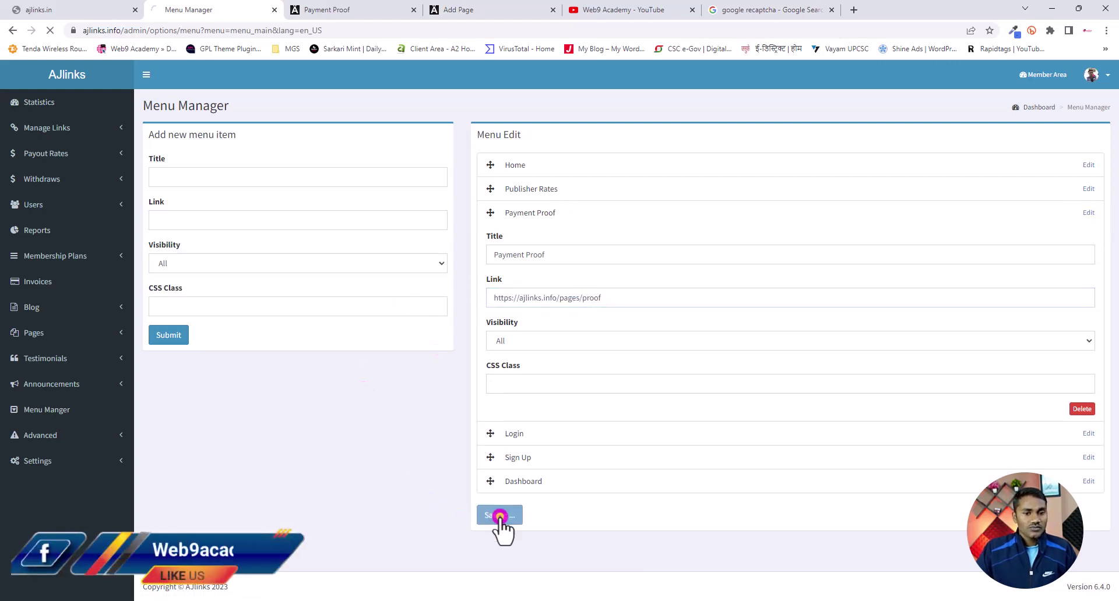
Reload the live Payment Proof page and test the Home and Publisher Rates links in its header menu.
{"action": "left_click", "coordinate": [365, 10]}
{"action": "key", "text": "F5"}
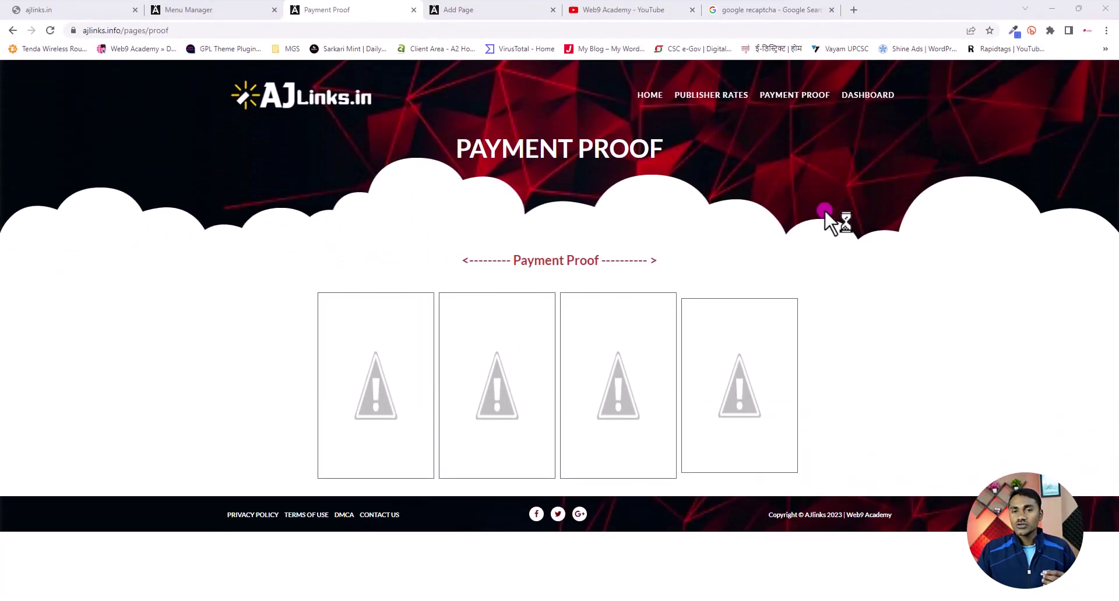
{"action": "left_click", "coordinate": [653, 95]}
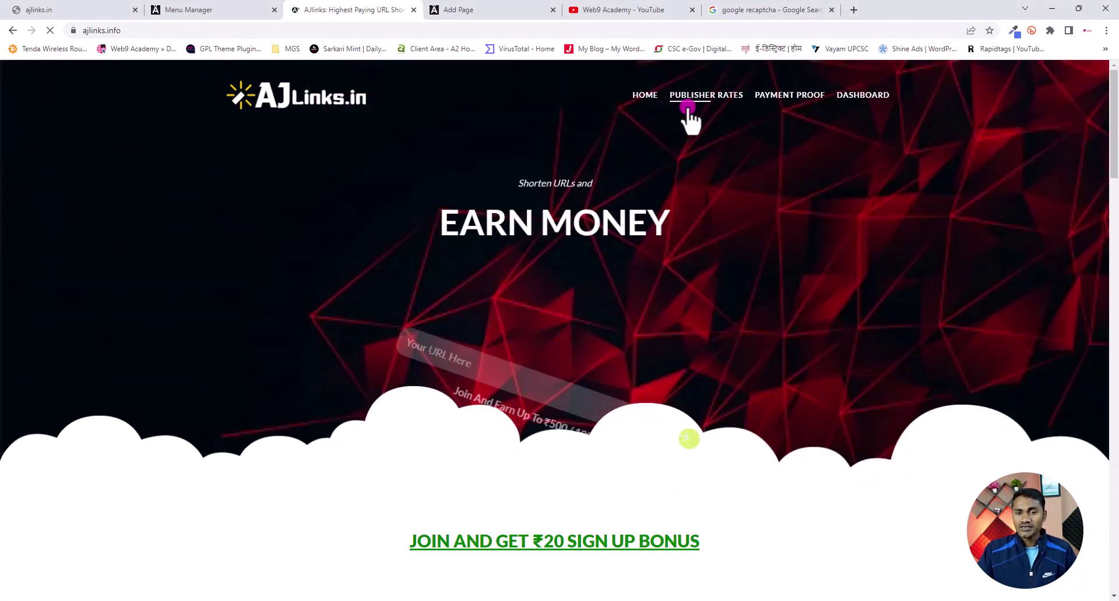
{"action": "left_click", "coordinate": [702, 108]}
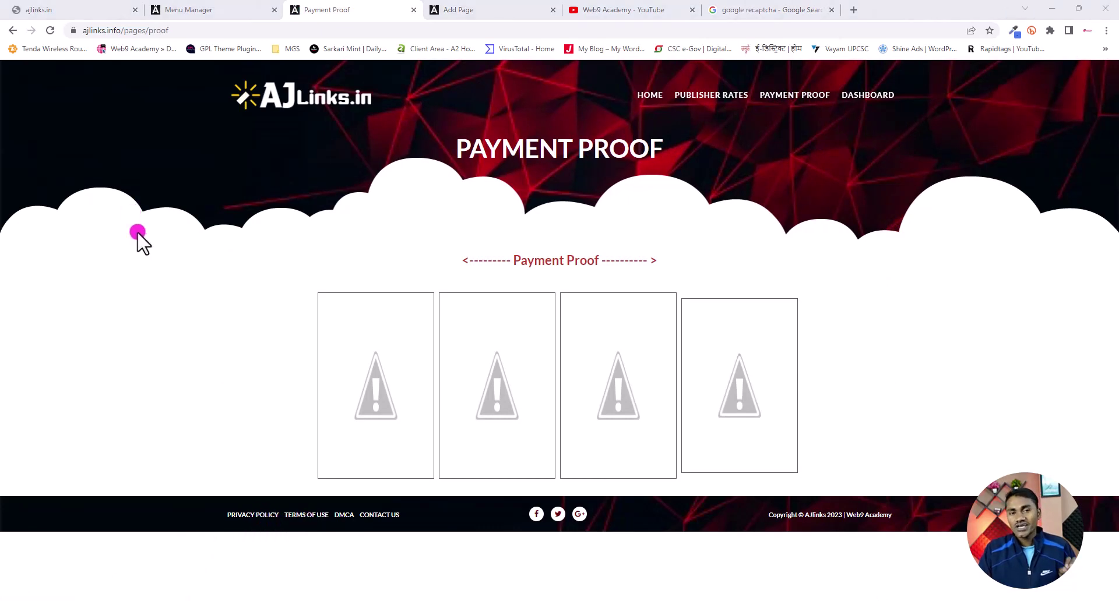
Test the footer's Terms of Use, DMCA and Contact Us links, checking which domain each one uses.
{"action": "left_click", "coordinate": [305, 515]}
{"action": "scroll", "coordinate": [349, 512], "scroll_direction": "down", "scroll_amount": 10}
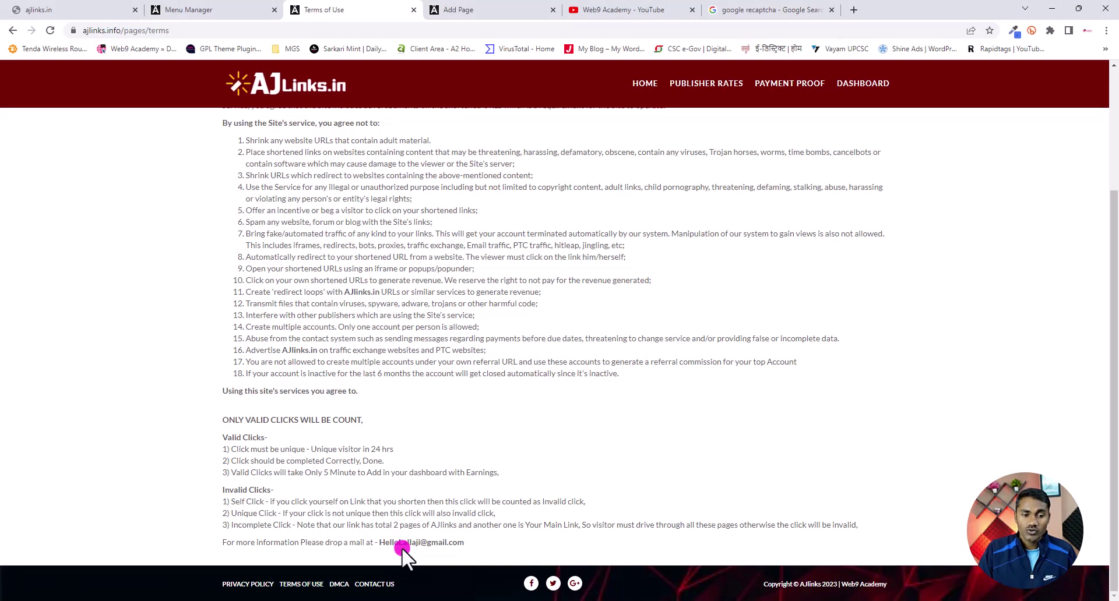
{"action": "left_click", "coordinate": [340, 585]}
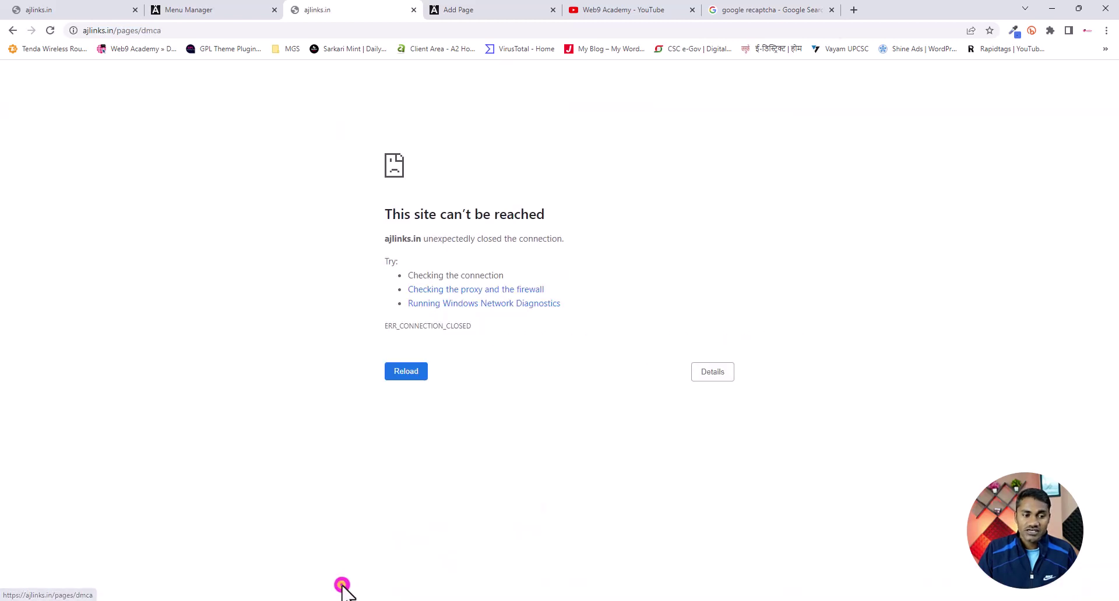
{"action": "left_click", "coordinate": [13, 30]}
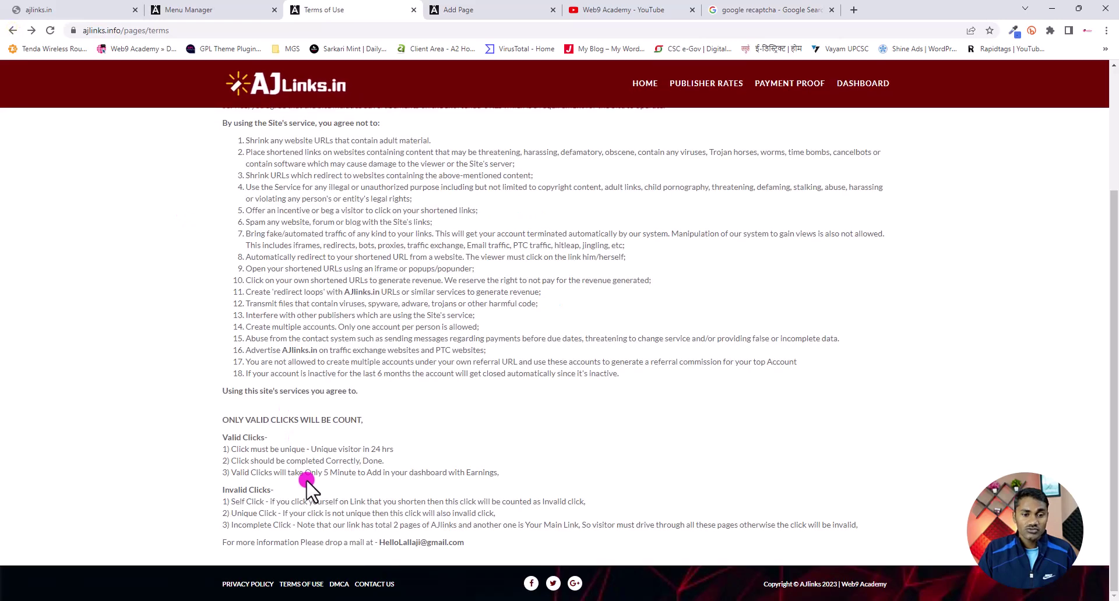
{"action": "left_click", "coordinate": [376, 585]}
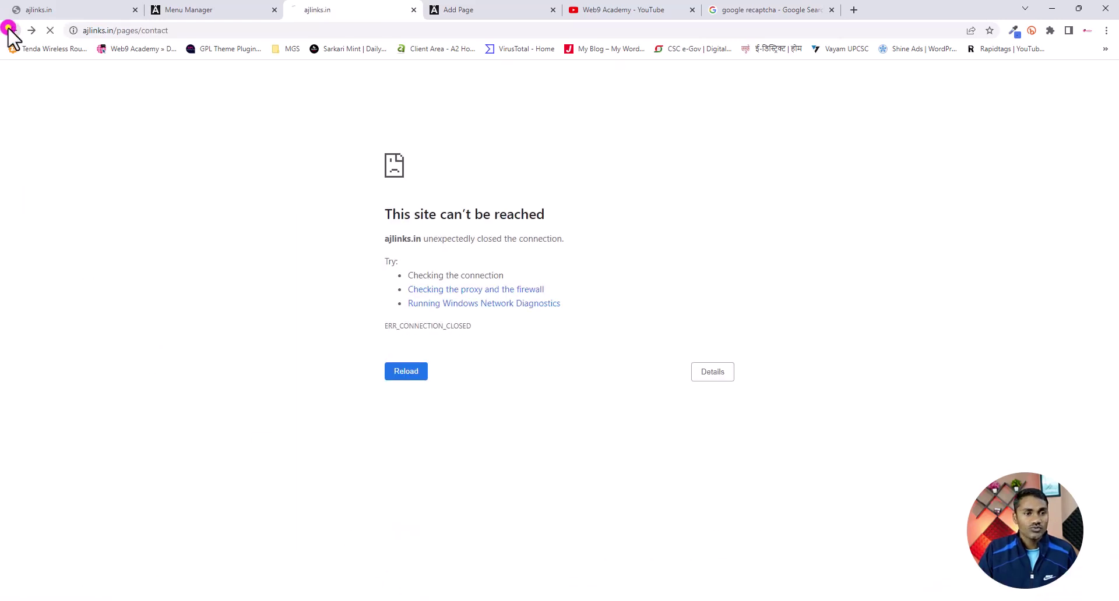
Return to the list of site pages and open the live Contact Us page in a new tab.
{"action": "left_click", "coordinate": [187, 10]}
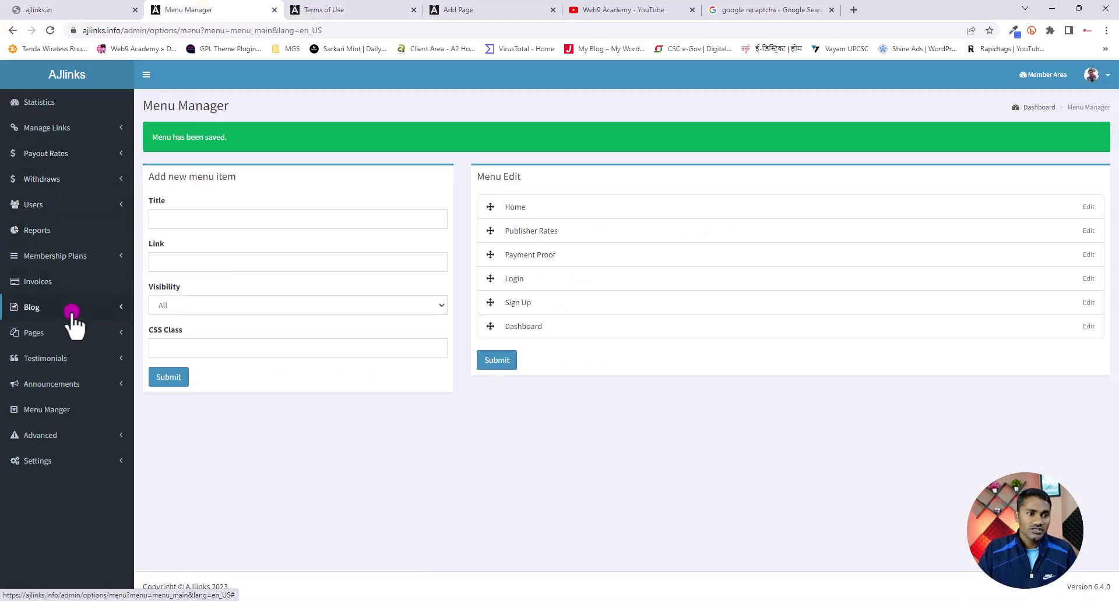
{"action": "left_click", "coordinate": [64, 331]}
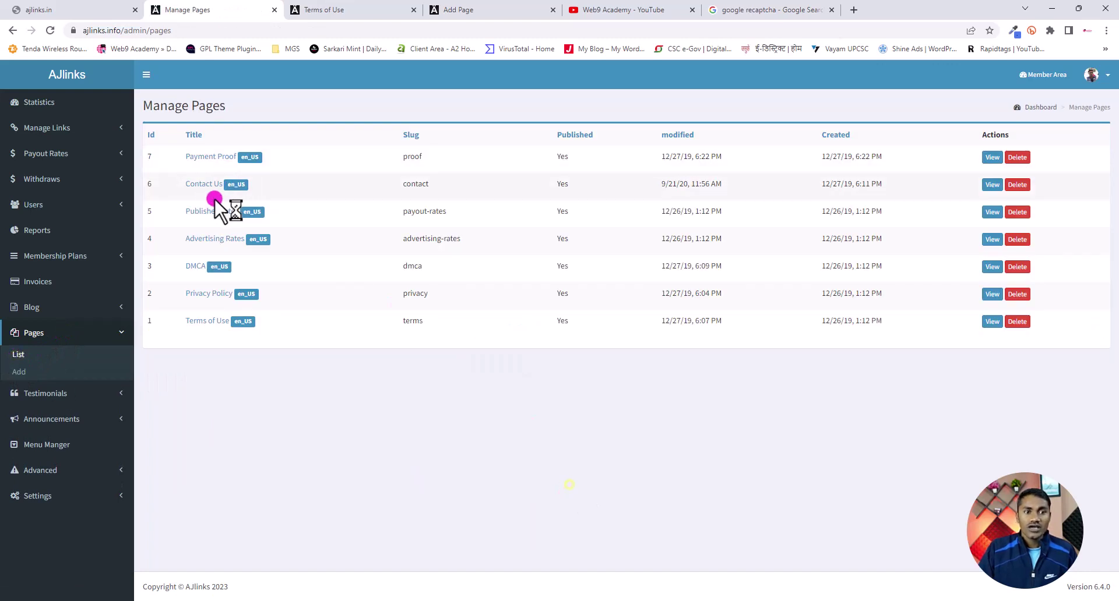
{"action": "right_click", "coordinate": [990, 186]}
{"action": "left_click", "coordinate": [977, 194]}
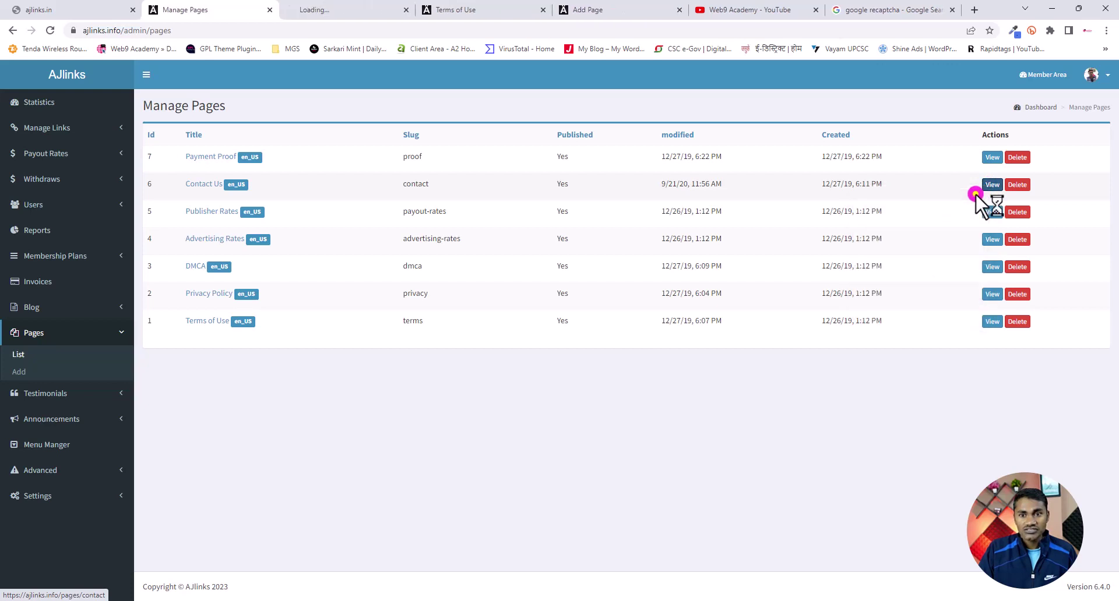
{"action": "left_click", "coordinate": [340, 9]}
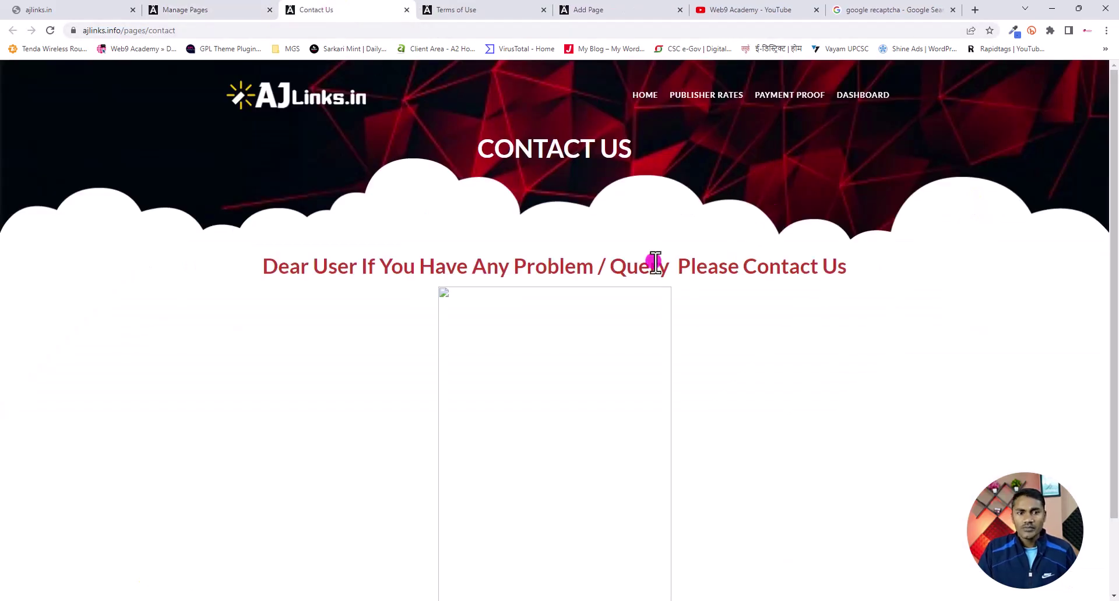
Examine the image on the live Contact Us page and inspect the same image in the page's admin content editor.
{"action": "scroll", "coordinate": [670, 292], "scroll_direction": "down", "scroll_amount": 2}
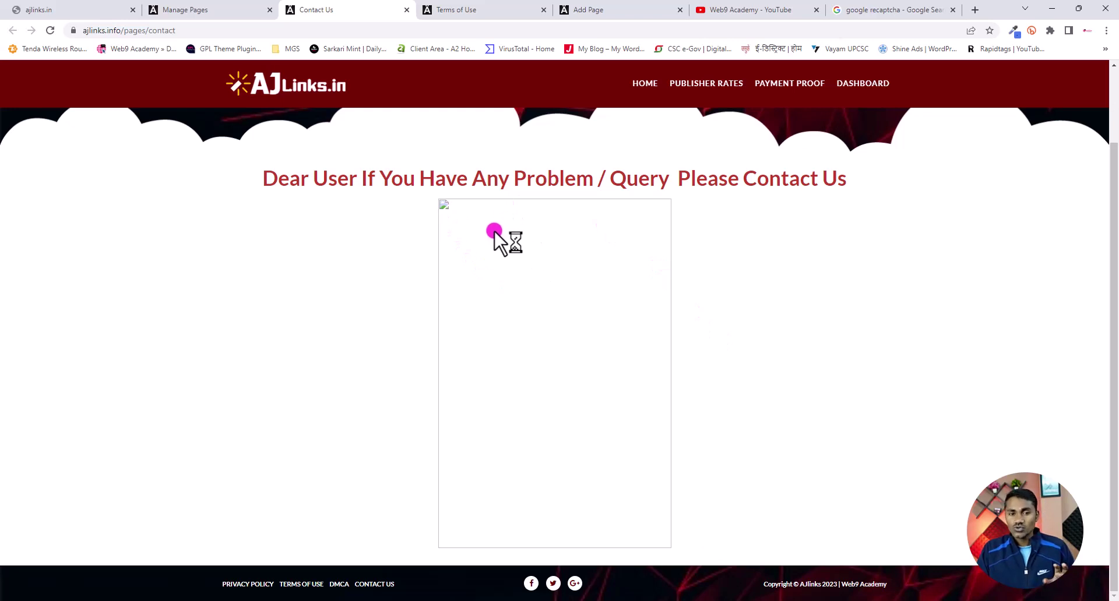
{"action": "scroll", "coordinate": [641, 280], "scroll_direction": "up", "scroll_amount": 2}
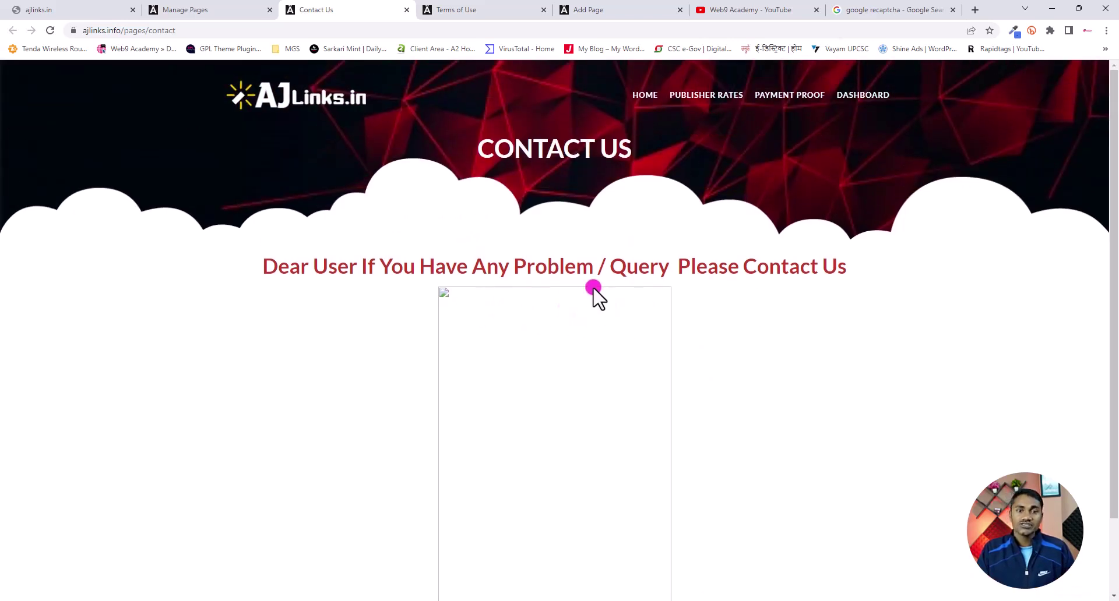
{"action": "left_click", "coordinate": [227, 7]}
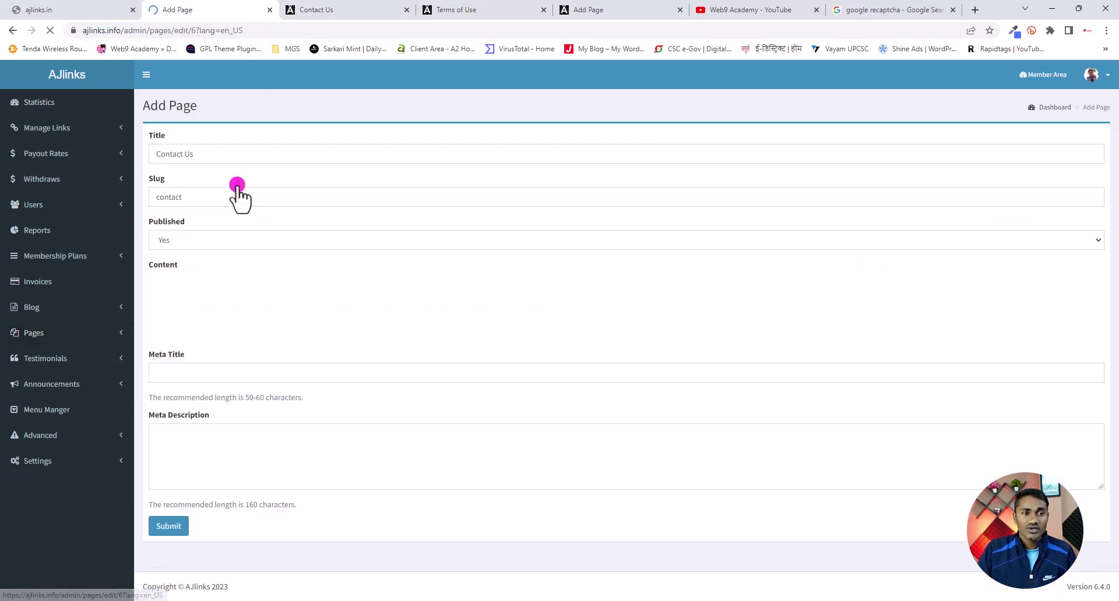
{"action": "scroll", "coordinate": [608, 385], "scroll_direction": "down", "scroll_amount": 3}
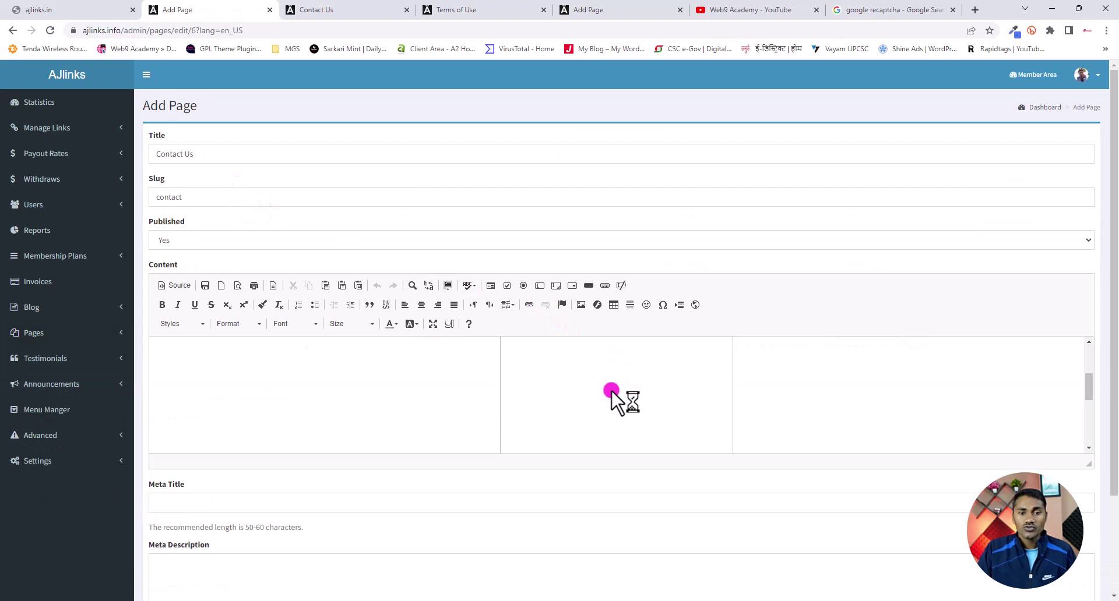
{"action": "left_click", "coordinate": [612, 391]}
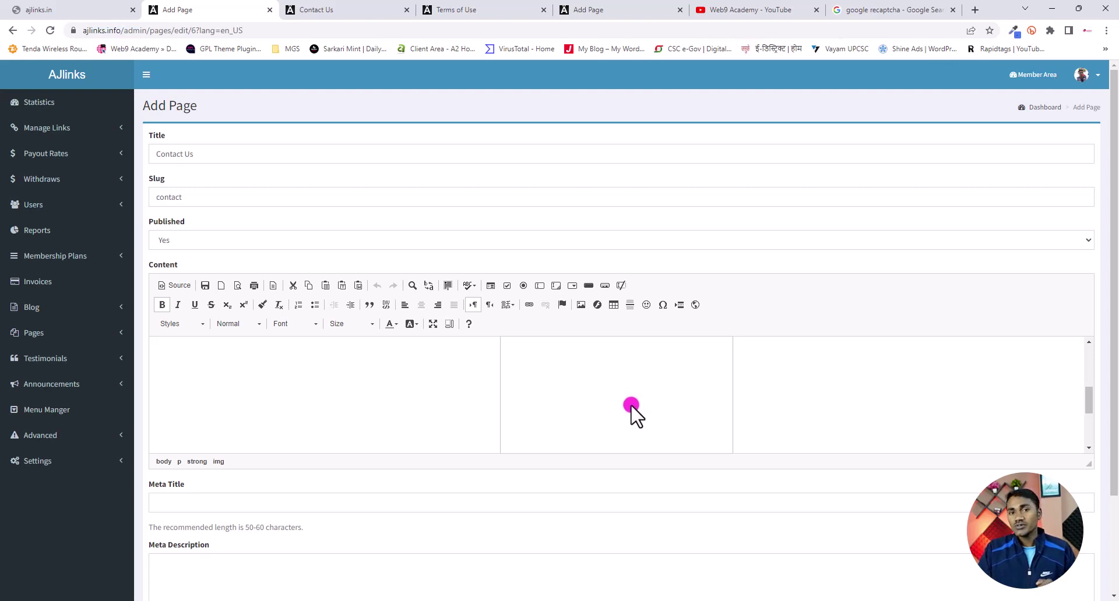
Copy the live Contact Us page's URL, check the live footer links and open the Footer Menu for editing in the admin area.
{"action": "left_click", "coordinate": [351, 3]}
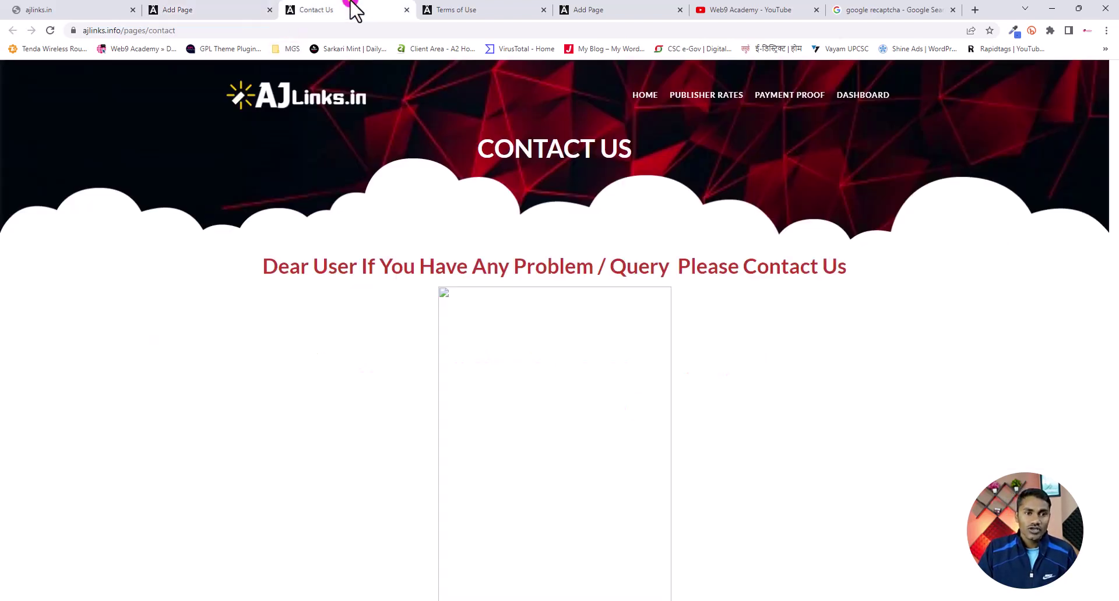
{"action": "left_click", "coordinate": [256, 32]}
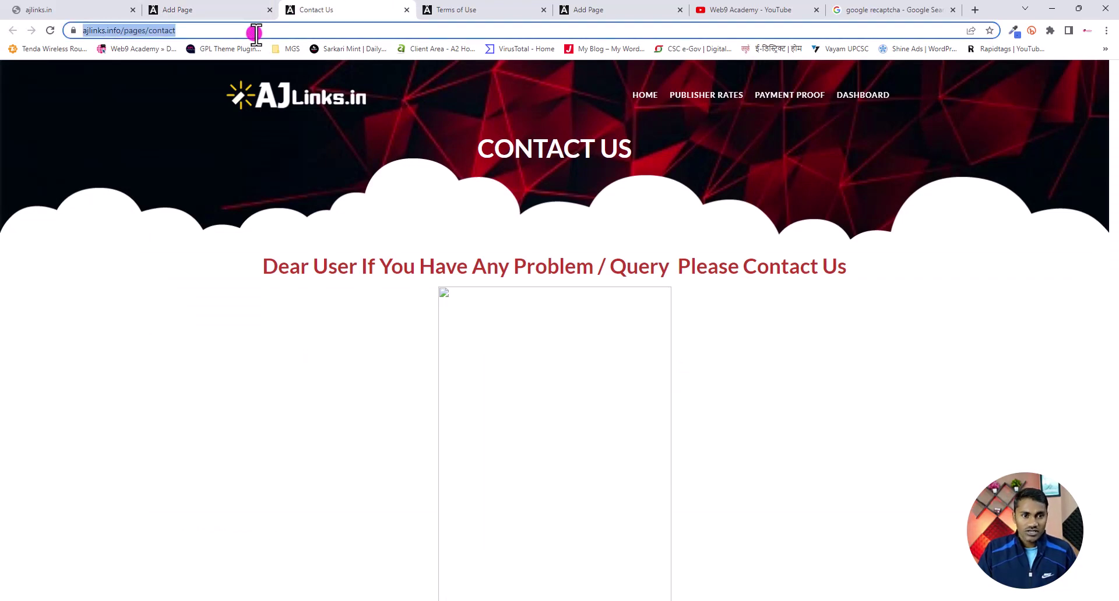
{"action": "left_click", "coordinate": [174, 10]}
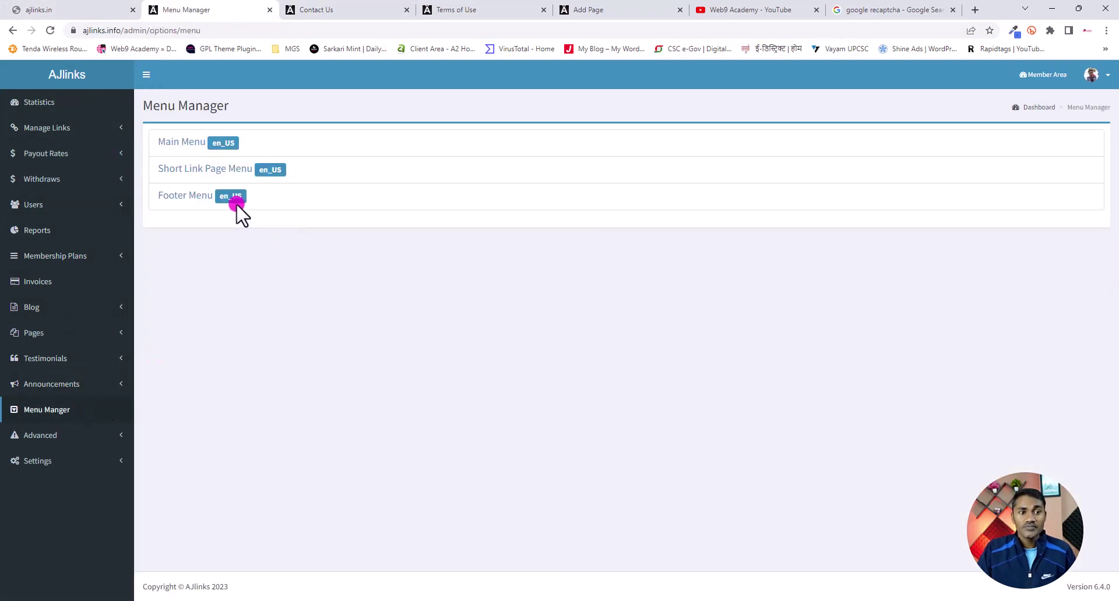
{"action": "left_click", "coordinate": [238, 196]}
{"action": "left_click", "coordinate": [359, 10]}
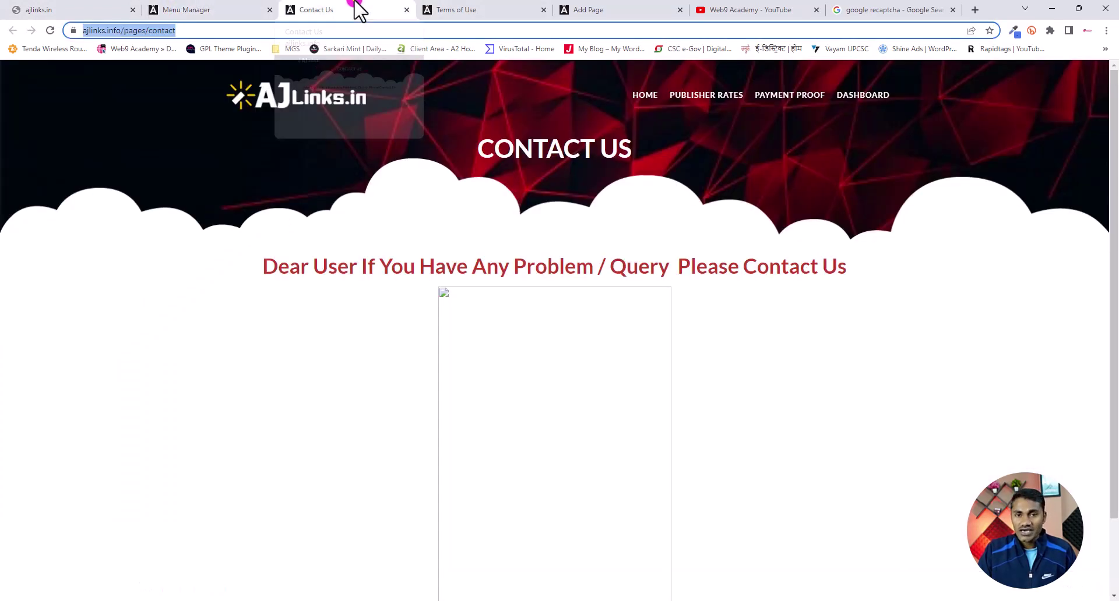
{"action": "scroll", "coordinate": [507, 458], "scroll_direction": "down", "scroll_amount": 2}
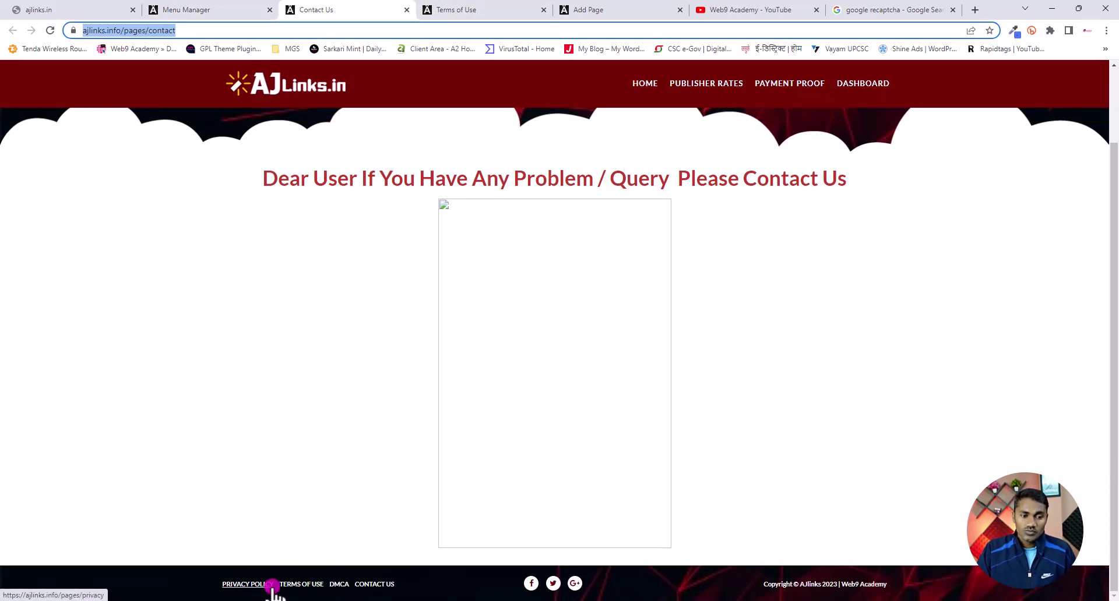
{"action": "left_click", "coordinate": [227, 10]}
{"action": "left_click", "coordinate": [231, 200]}
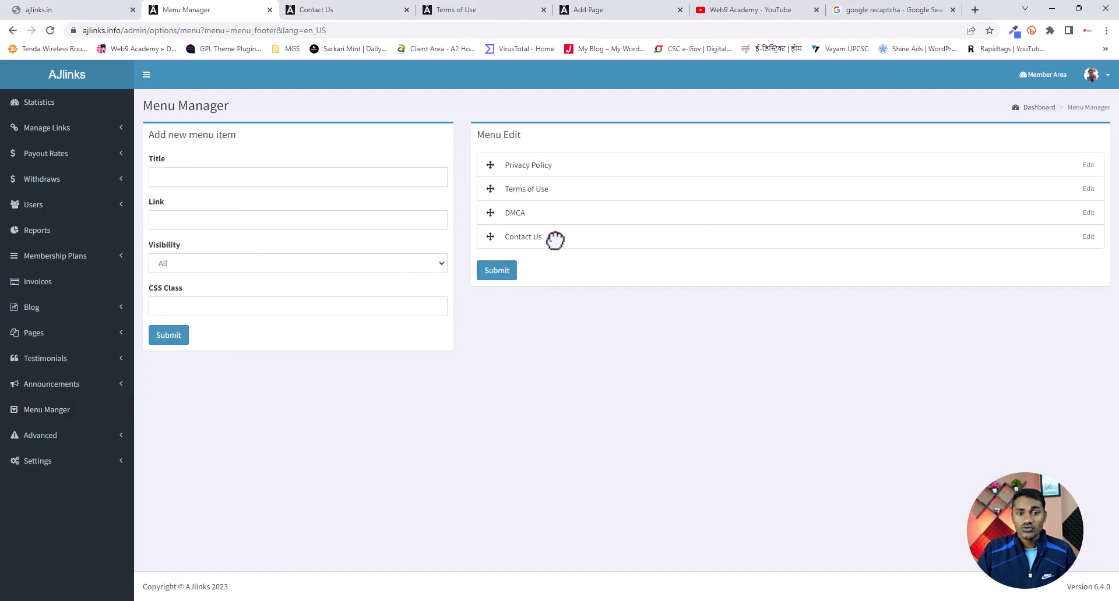
{"action": "left_click", "coordinate": [1088, 237]}
{"action": "left_click_drag", "start_coordinate": [649, 324], "coordinate": [332, 325]}
{"action": "left_click", "coordinate": [546, 322]}
{"action": "type", "text": "fo/pages/contact"}
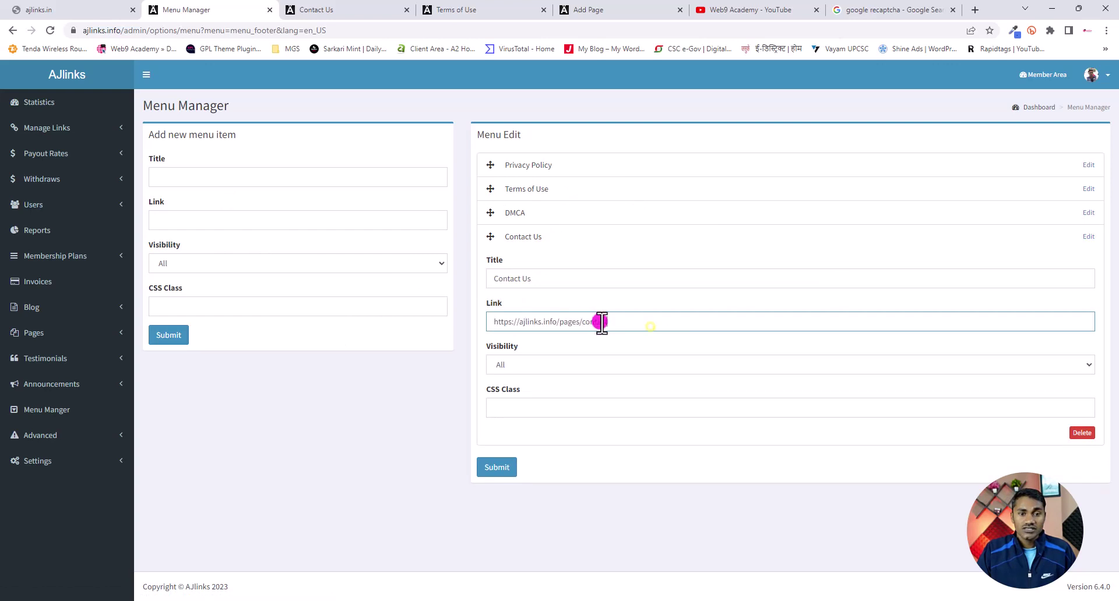
{"action": "left_click", "coordinate": [508, 468]}
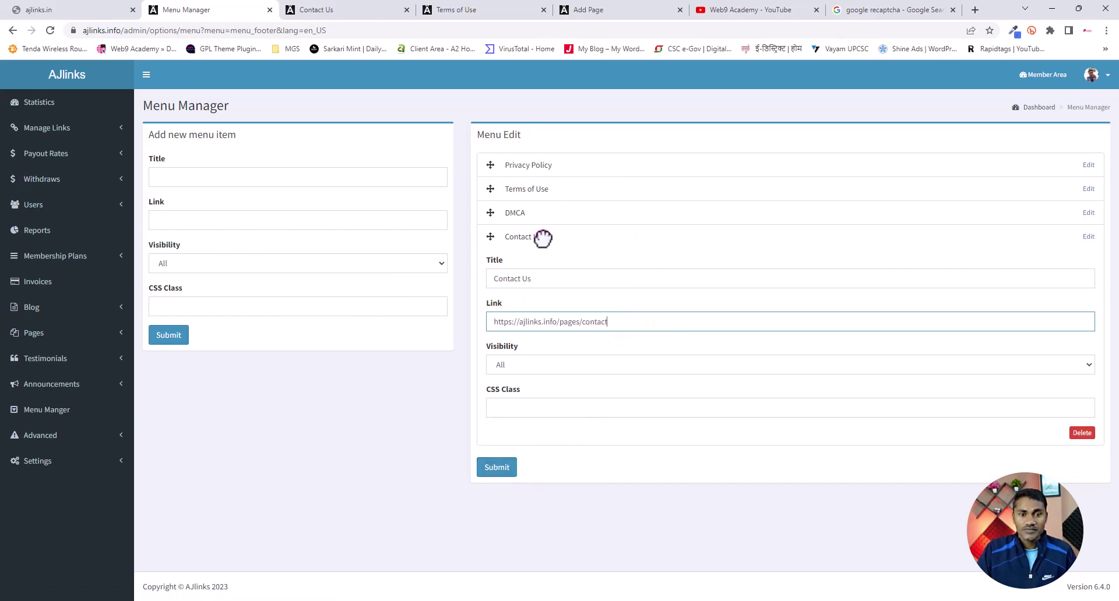
{"action": "left_click", "coordinate": [1087, 212]}
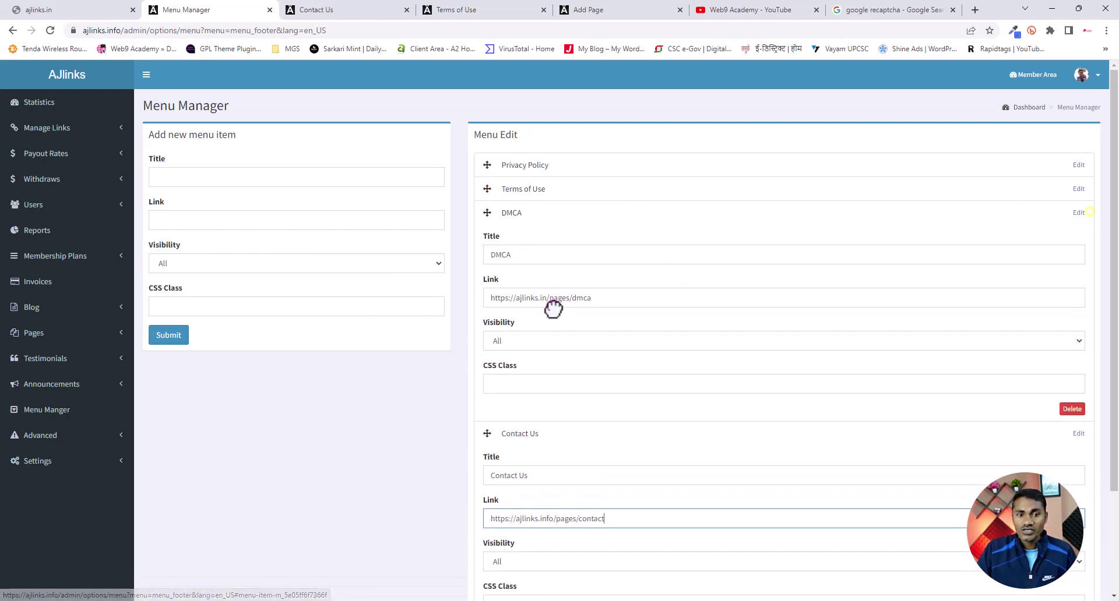
{"action": "left_click", "coordinate": [548, 298]}
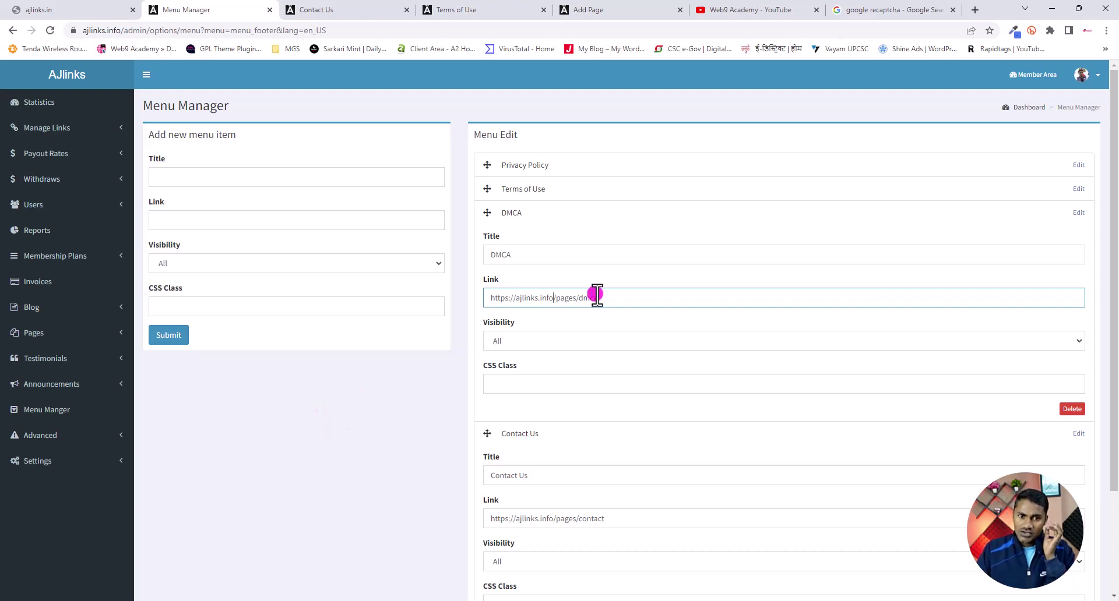
{"action": "left_click", "coordinate": [908, 299]}
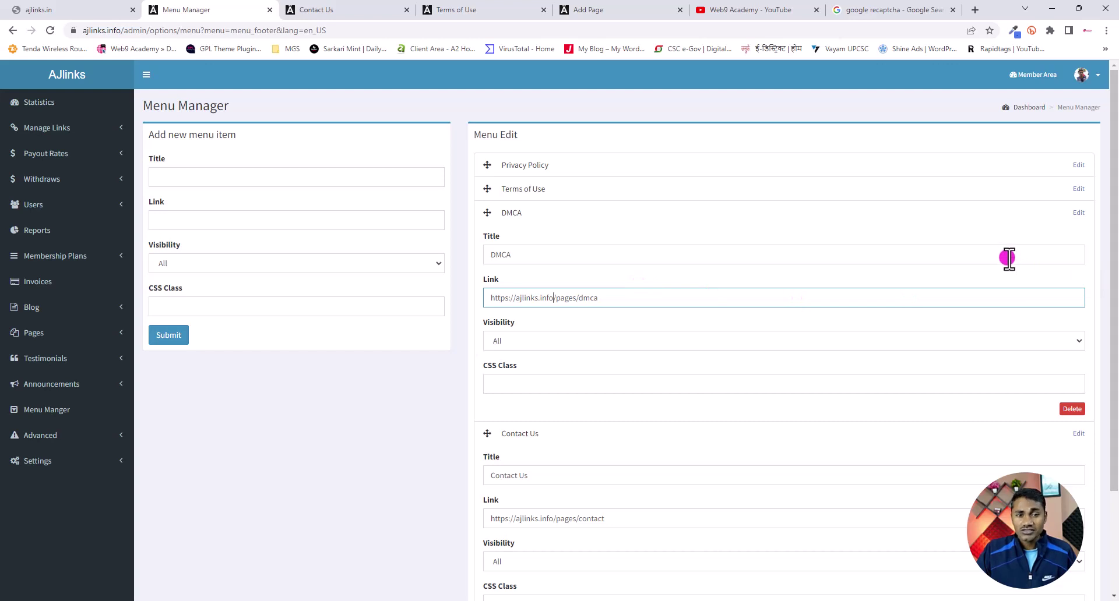
{"action": "left_click", "coordinate": [1078, 189]}
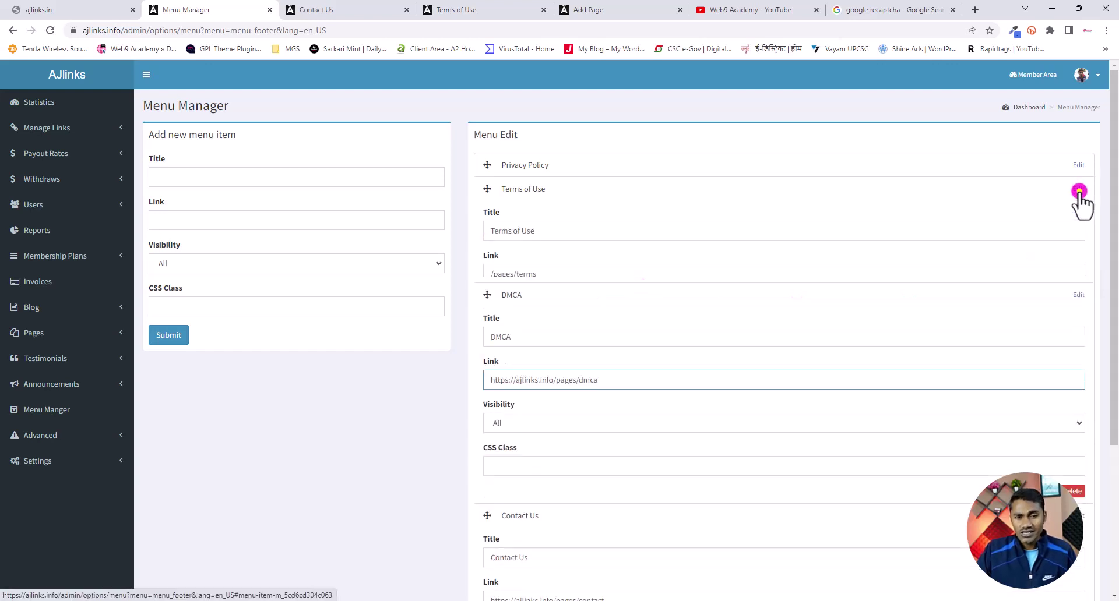
{"action": "left_click", "coordinate": [1079, 189]}
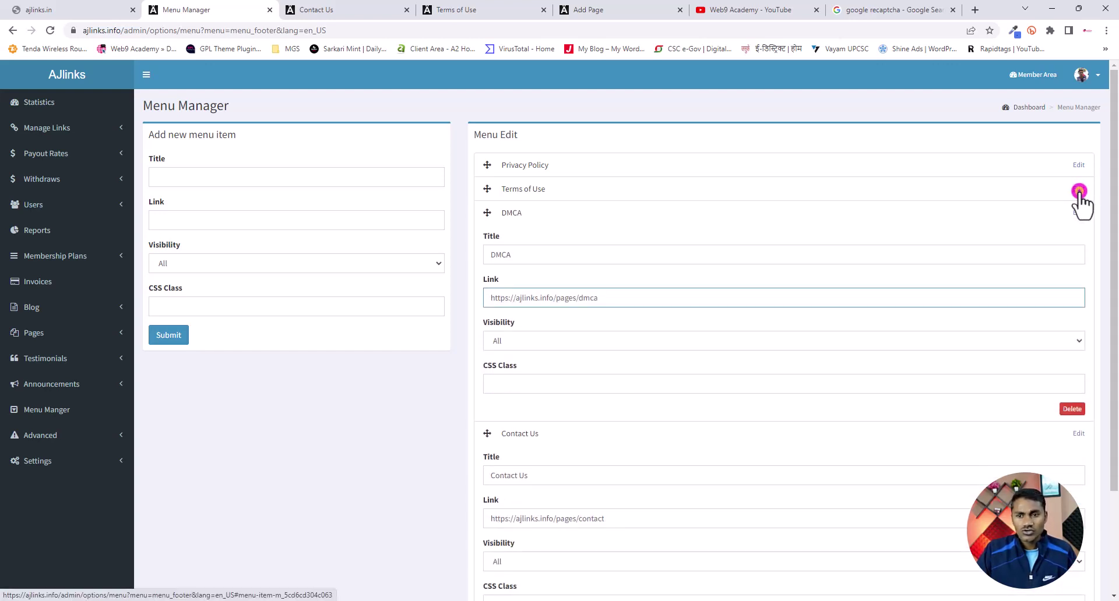
{"action": "scroll", "coordinate": [837, 265], "scroll_direction": "down", "scroll_amount": 3}
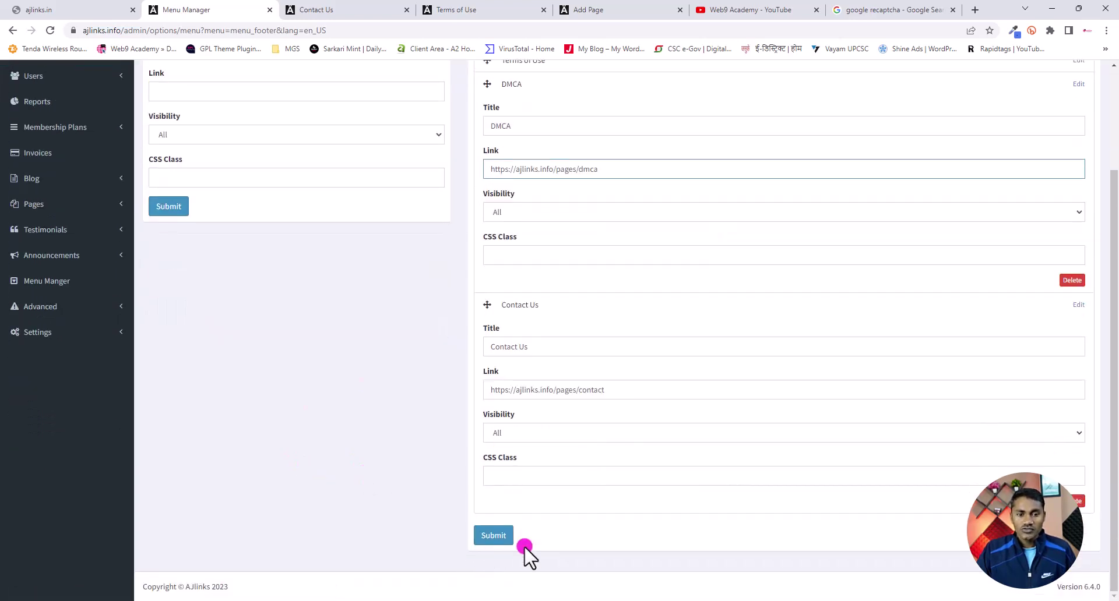
{"action": "left_click", "coordinate": [500, 535]}
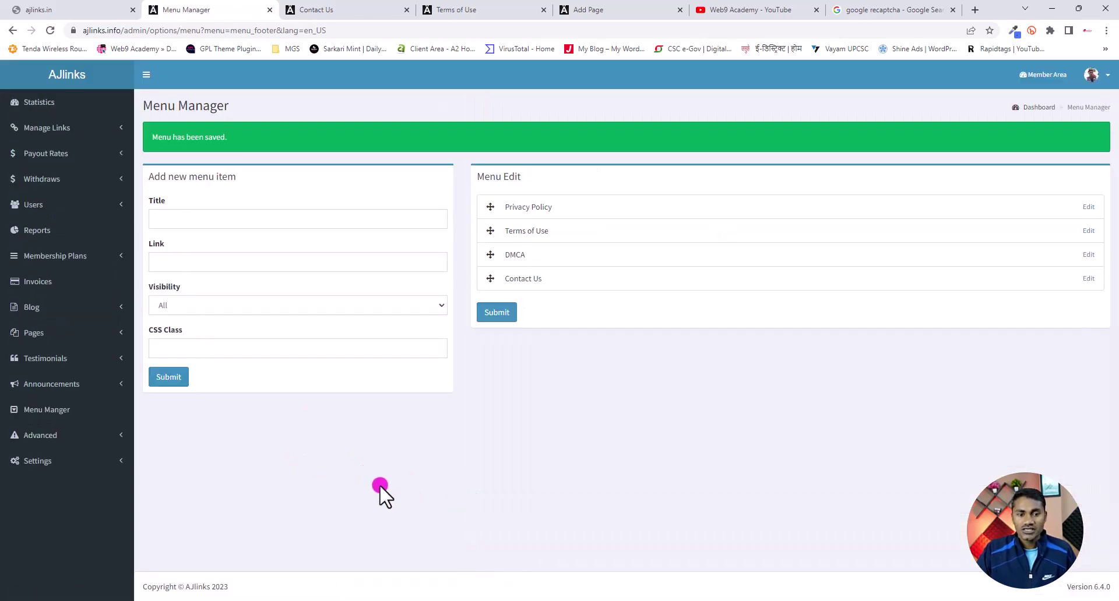
From the live home page, test the footer's DMCA and Contact Us links and check where the social media icons point.
{"action": "left_click", "coordinate": [349, 8]}
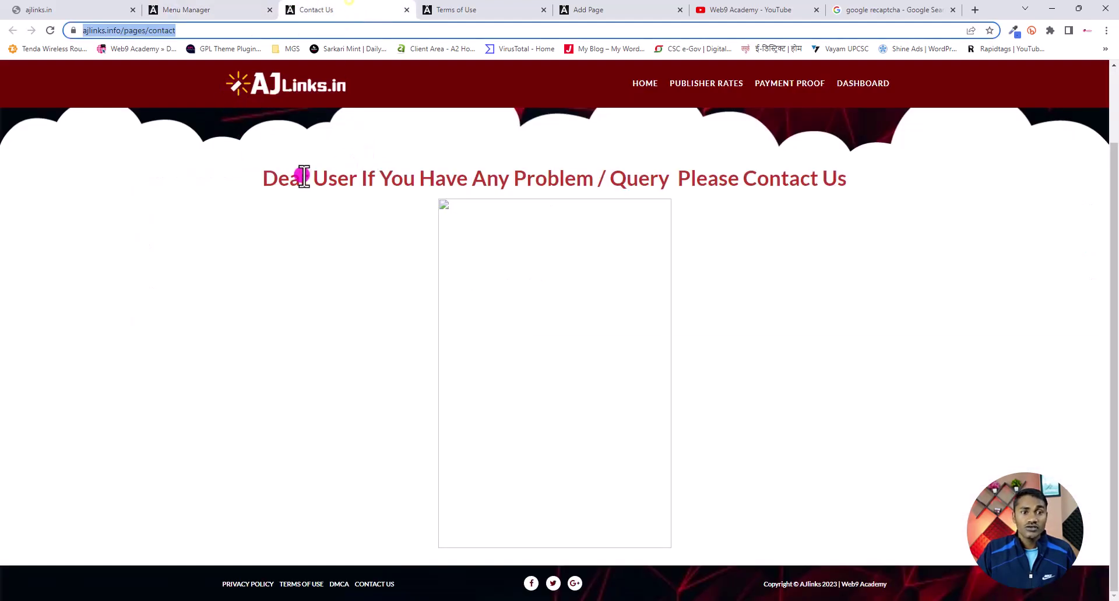
{"action": "left_click", "coordinate": [645, 86]}
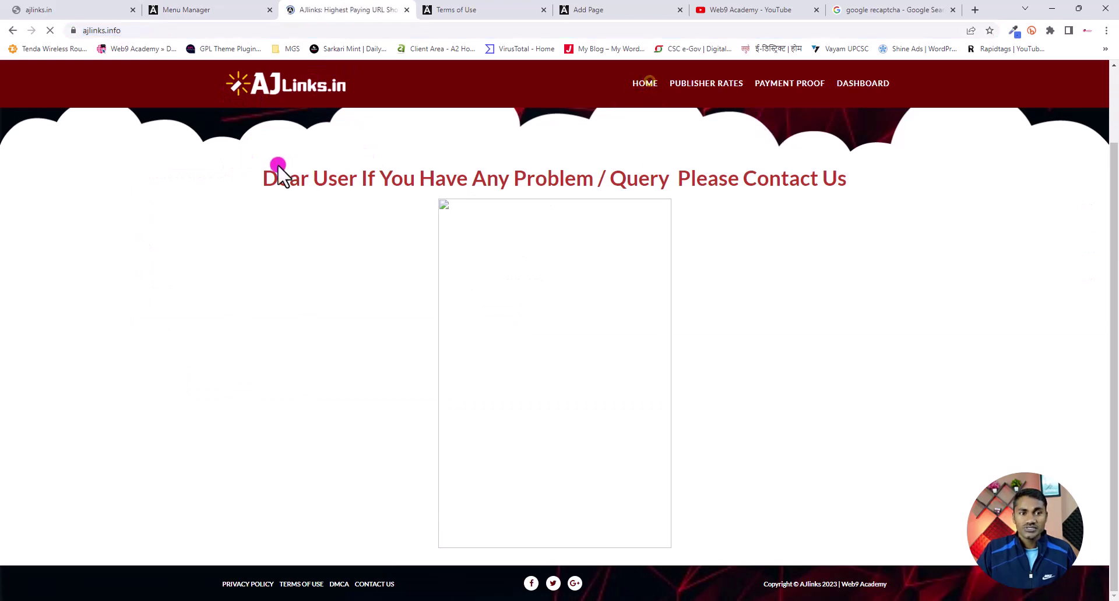
{"action": "scroll", "coordinate": [279, 303], "scroll_direction": "down", "scroll_amount": 20}
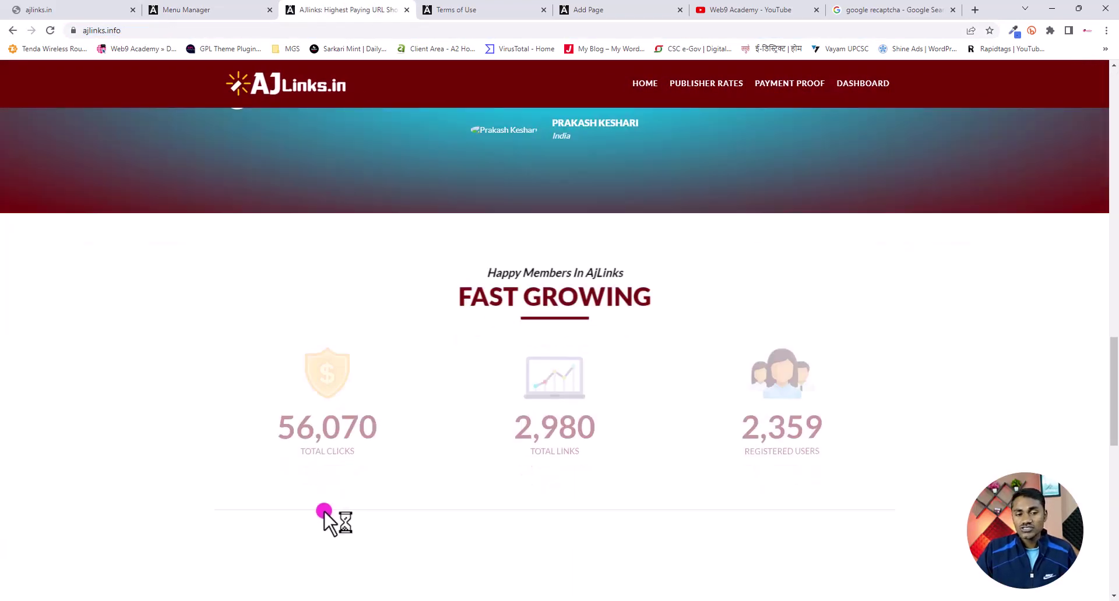
{"action": "scroll", "coordinate": [324, 518], "scroll_direction": "down", "scroll_amount": 2}
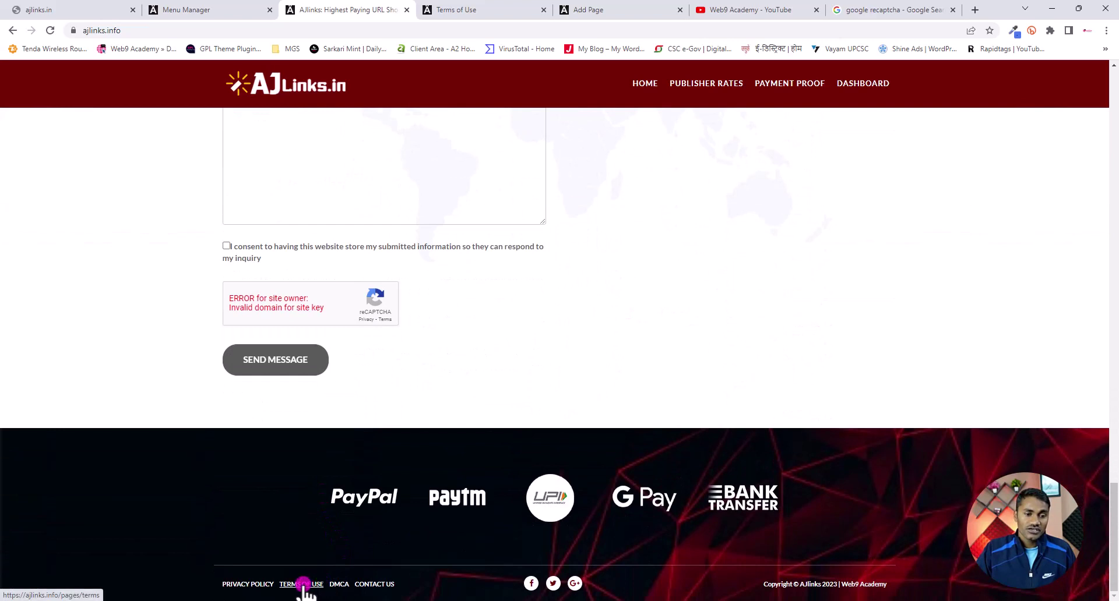
{"action": "left_click", "coordinate": [334, 585]}
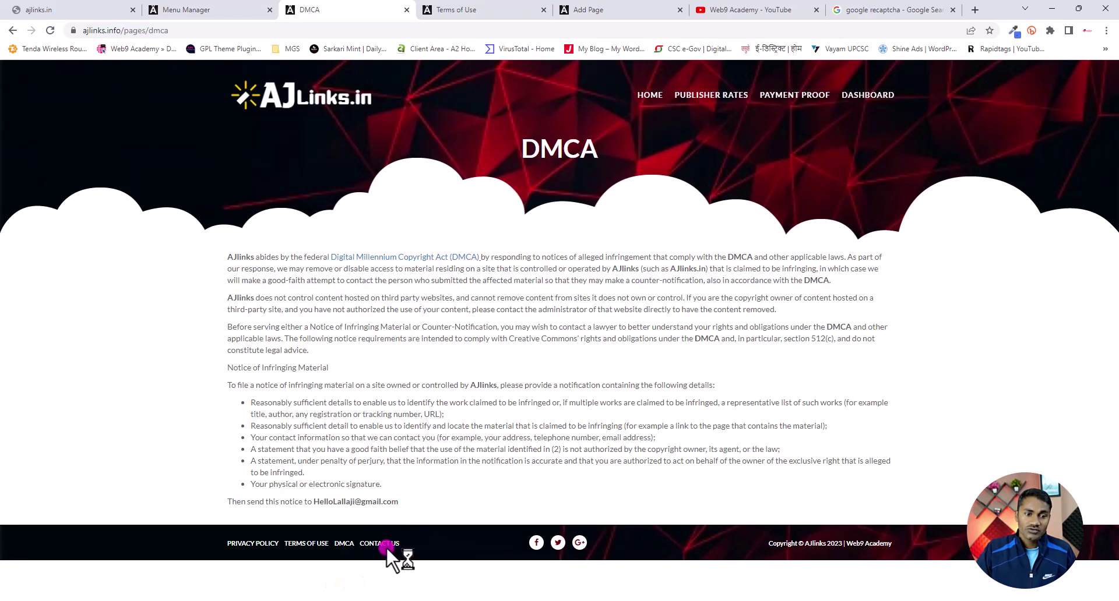
{"action": "left_click", "coordinate": [386, 544]}
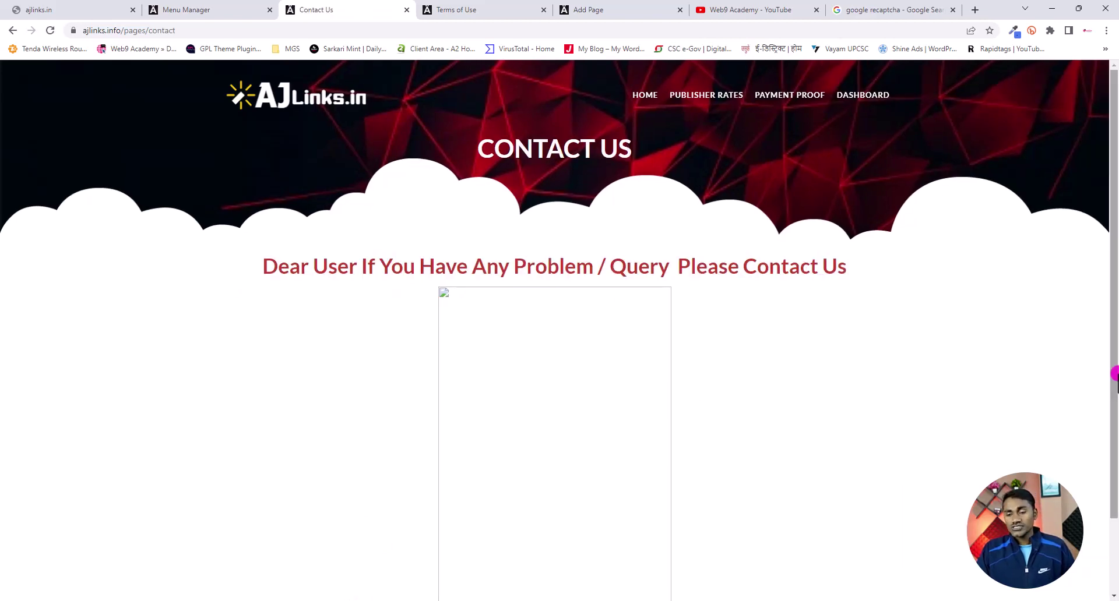
{"action": "left_click_drag", "start_coordinate": [1115, 374], "coordinate": [1114, 522]}
{"action": "left_click", "coordinate": [357, 434]}
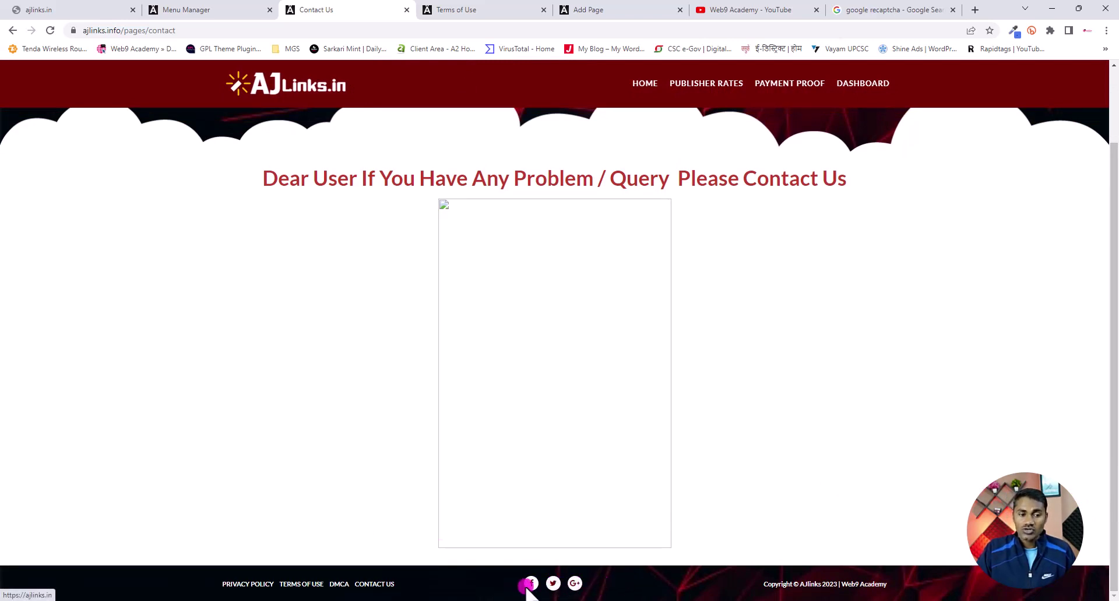
{"action": "left_click", "coordinate": [175, 10]}
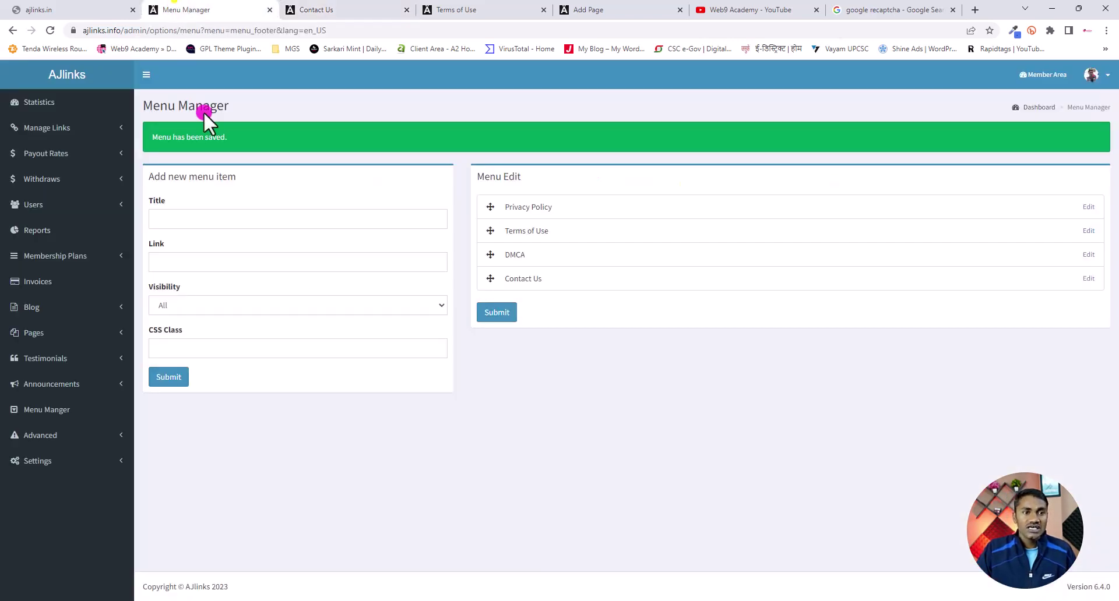
{"action": "left_click", "coordinate": [69, 459]}
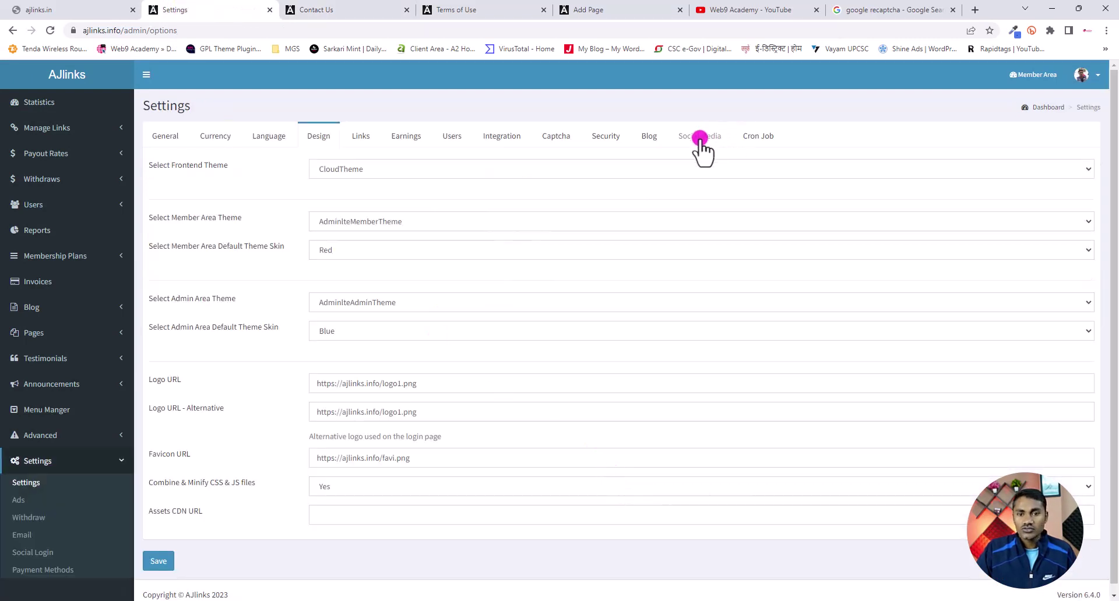
{"action": "left_click", "coordinate": [699, 138]}
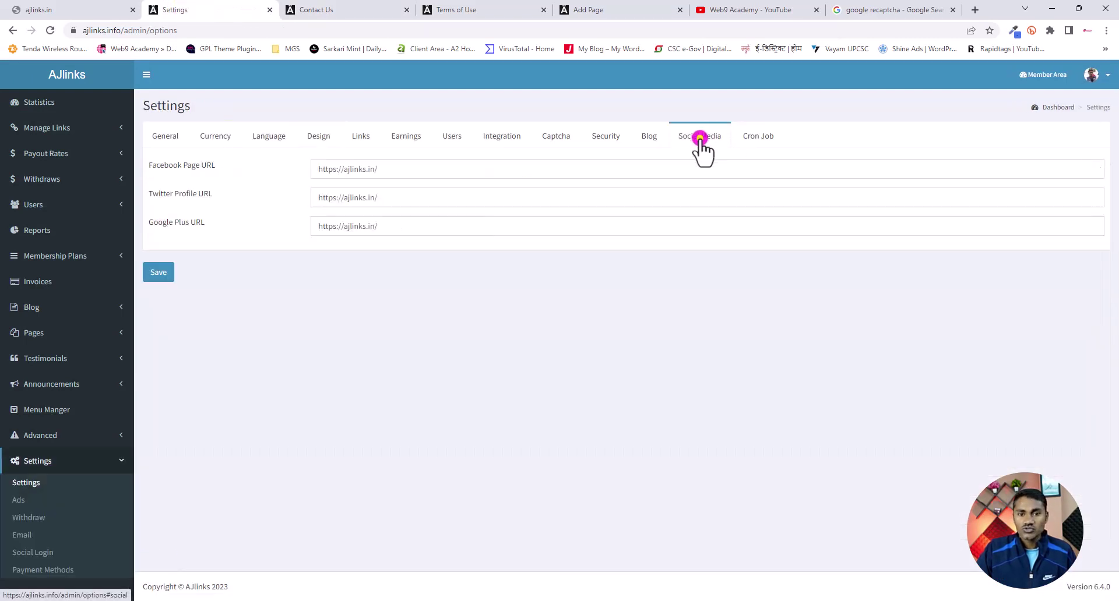
{"action": "left_click_drag", "start_coordinate": [387, 170], "coordinate": [286, 175]}
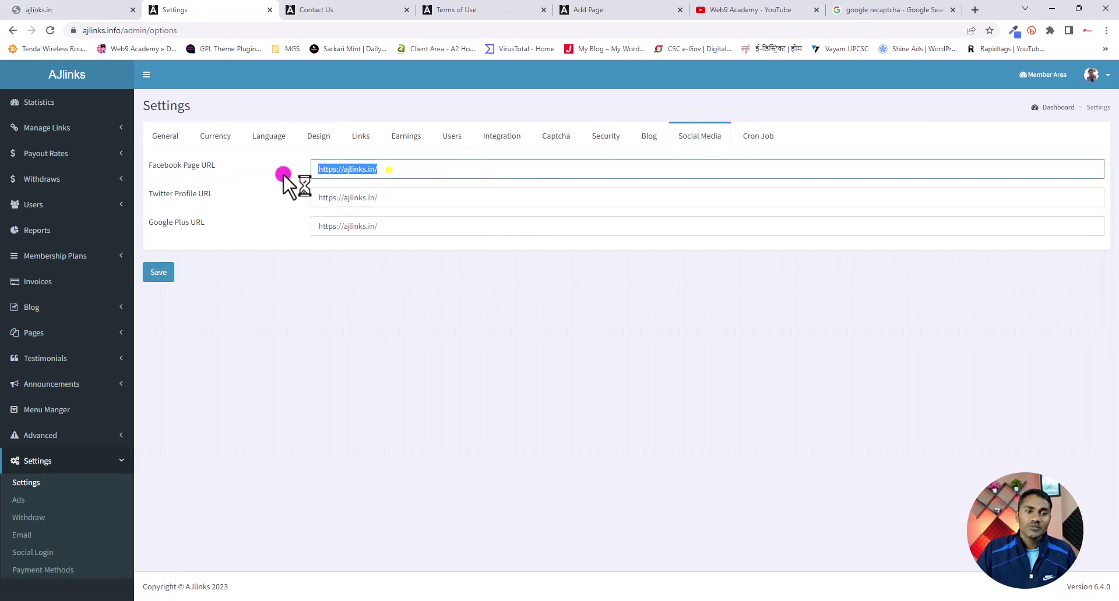
{"action": "left_click", "coordinate": [379, 170]}
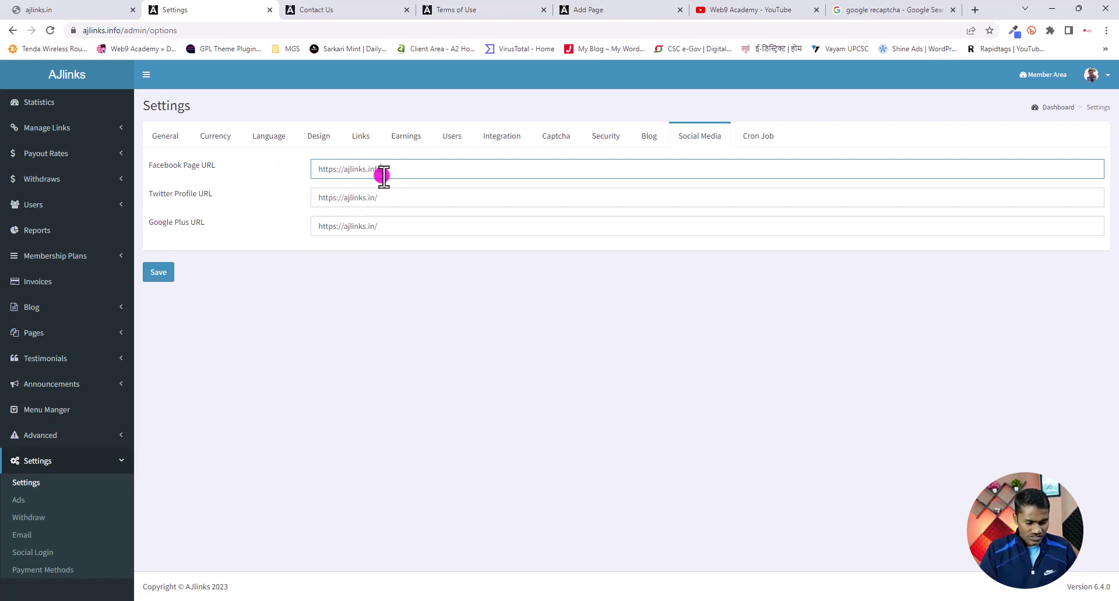
{"action": "type", "text": "fo"}
{"action": "key", "text": "ctrl+a"}
{"action": "key", "text": "ctrl+c"}
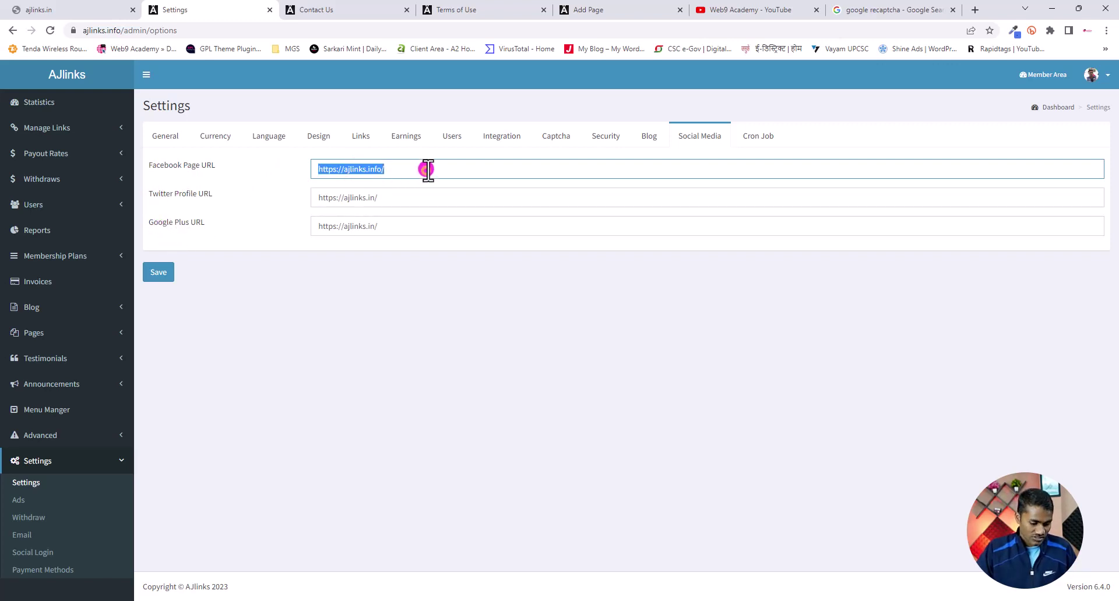
{"action": "left_click", "coordinate": [414, 196]}
{"action": "key", "text": "ctrl+a"}
{"action": "key", "text": "ctrl+v"}
{"action": "left_click", "coordinate": [418, 227]}
{"action": "key", "text": "ctrl+a"}
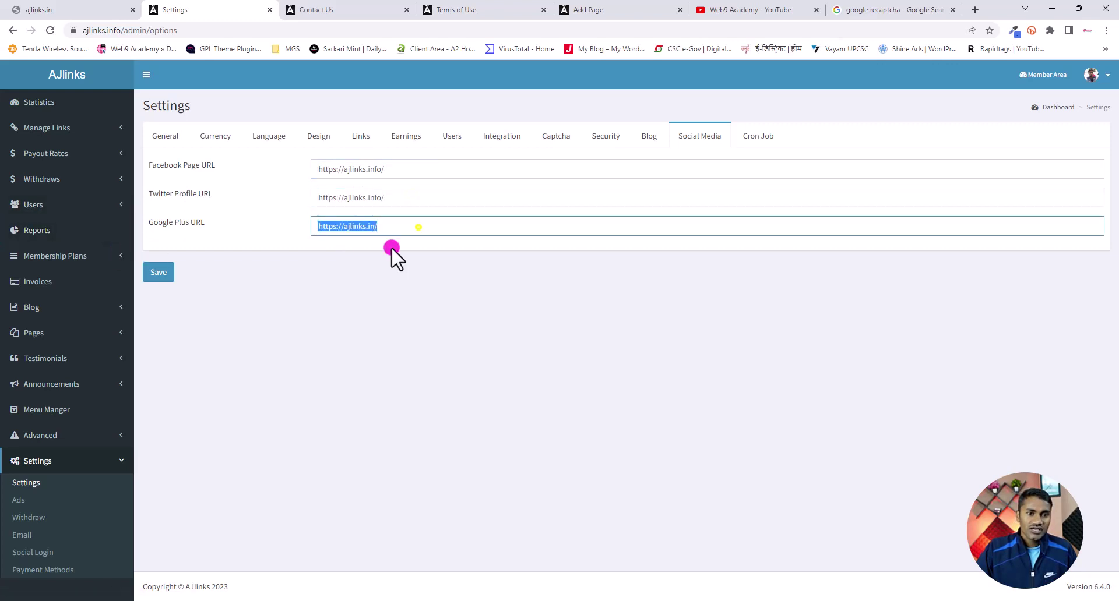
{"action": "left_click", "coordinate": [168, 274]}
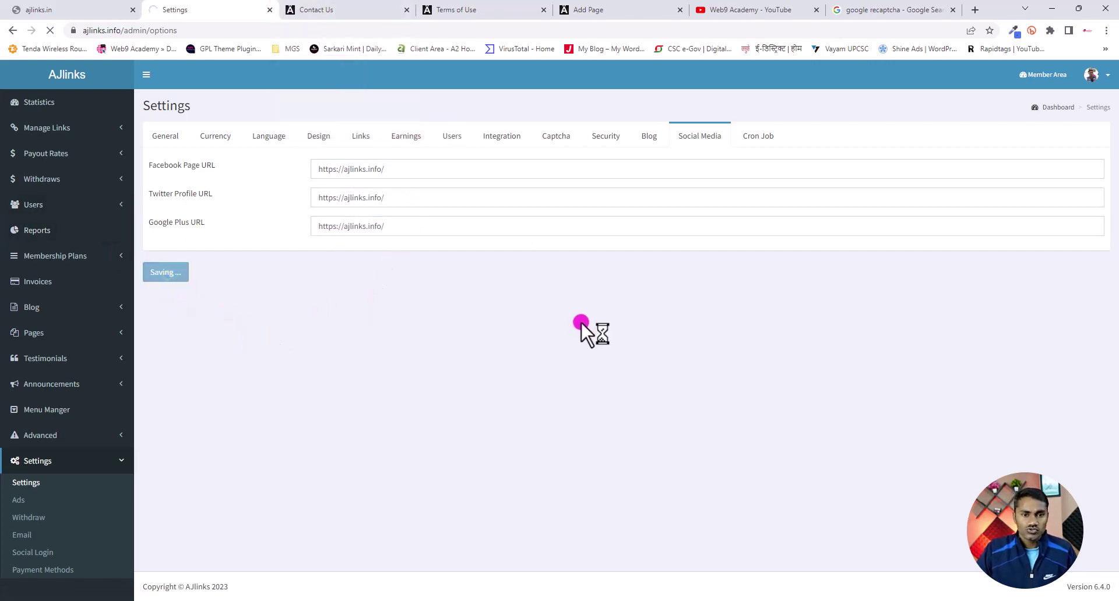
Check the captcha on the live home page's contact form and open the Captcha settings in the admin area.
{"action": "left_click", "coordinate": [340, 3]}
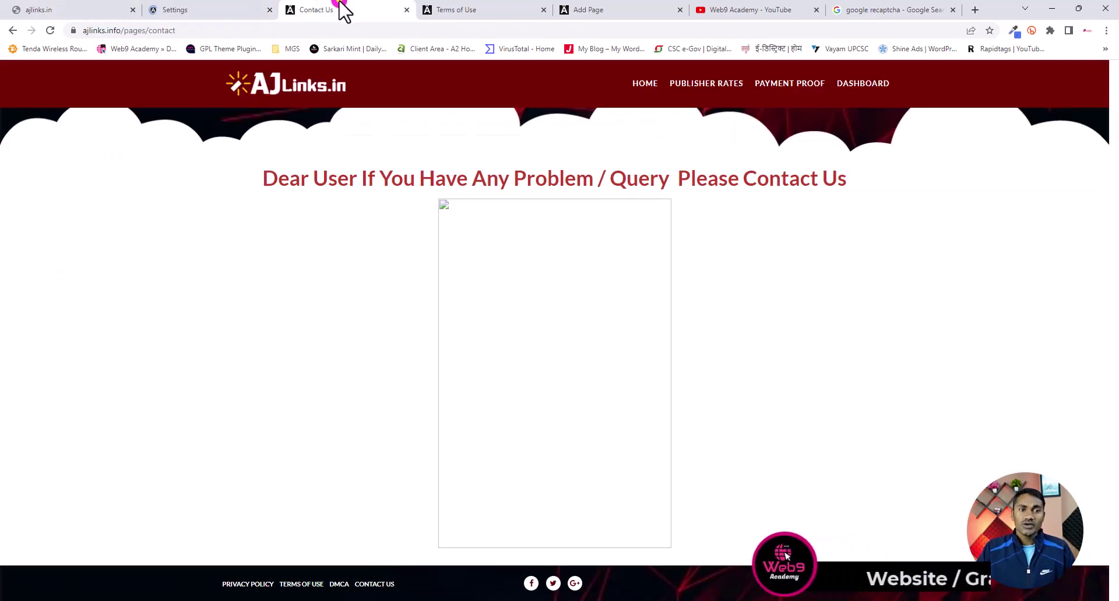
{"action": "left_click", "coordinate": [646, 94]}
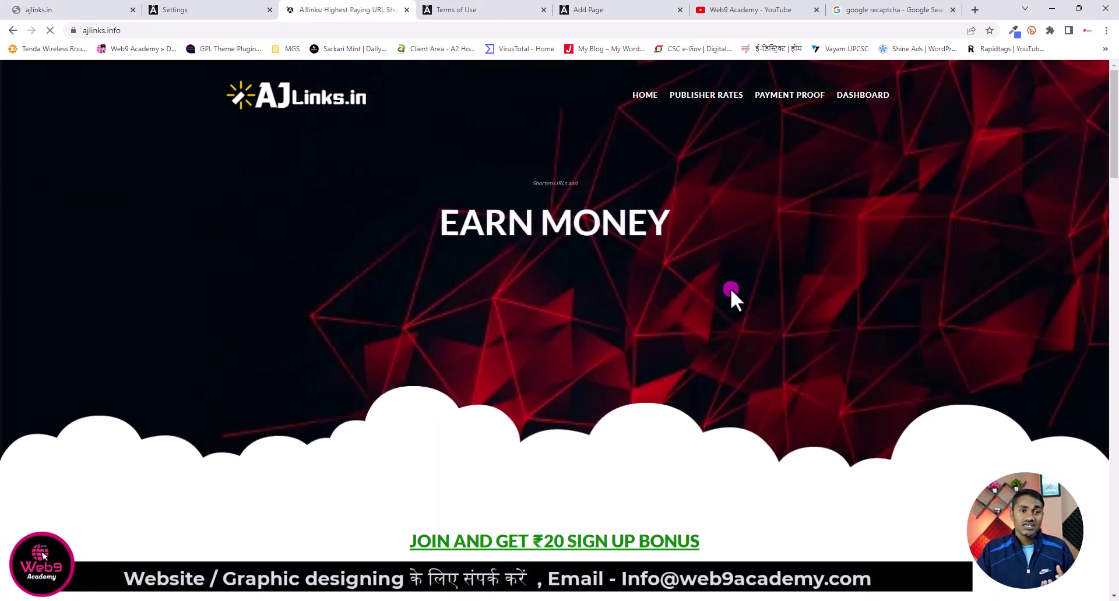
{"action": "left_click_drag", "start_coordinate": [1114, 192], "coordinate": [1114, 534]}
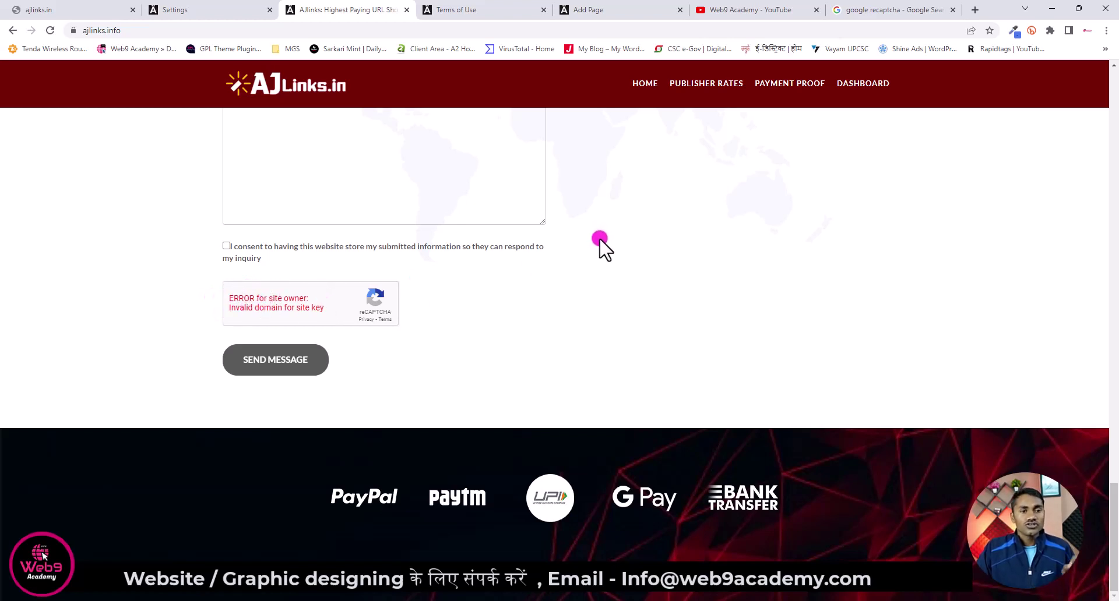
{"action": "left_click", "coordinate": [175, 10]}
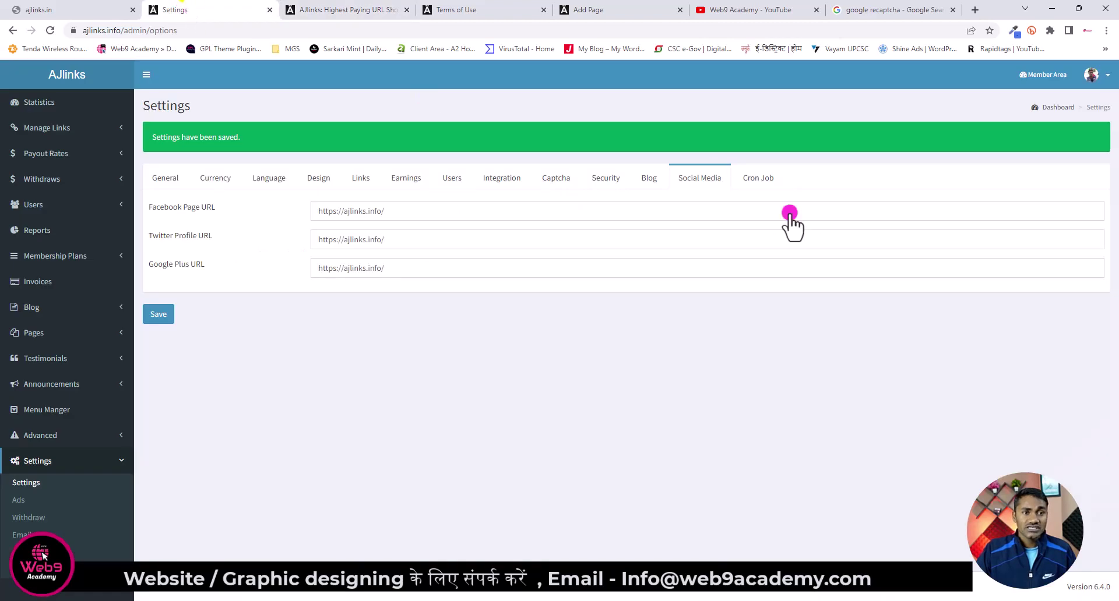
{"action": "left_click", "coordinate": [561, 180]}
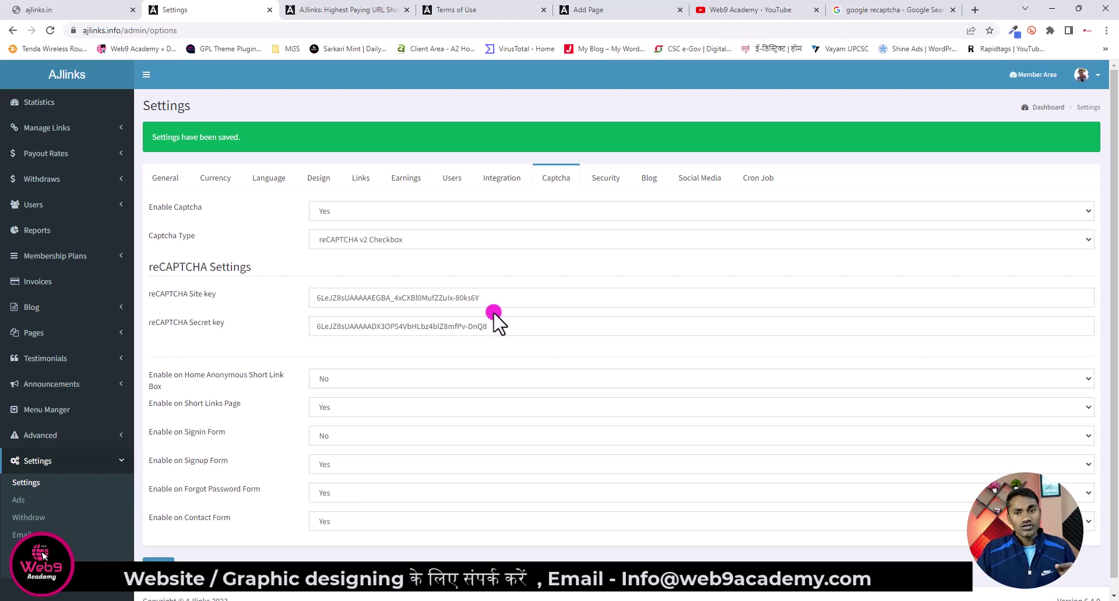
Open the Google reCAPTCHA v3 Admin Console from the search results and start registering a new site.
{"action": "left_click", "coordinate": [862, 10]}
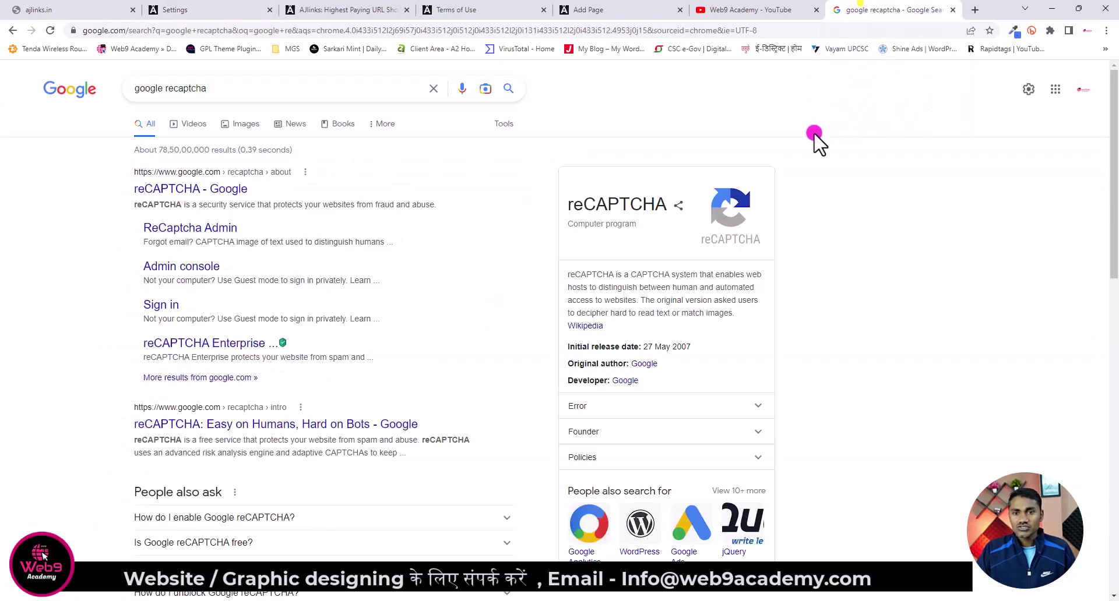
{"action": "left_click_drag", "start_coordinate": [208, 88], "coordinate": [124, 88]}
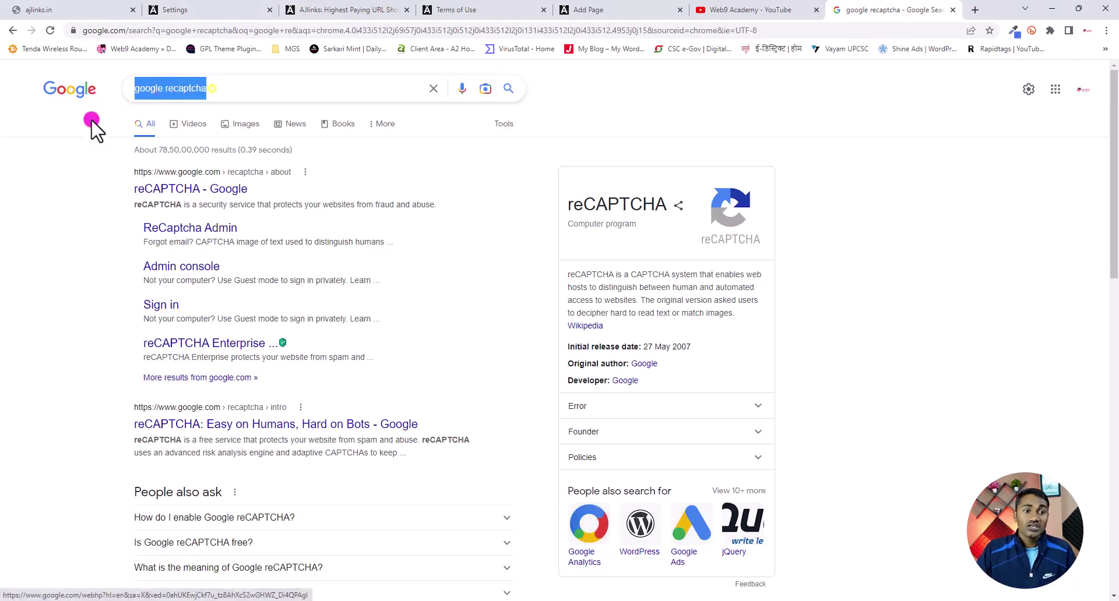
{"action": "left_click", "coordinate": [168, 189]}
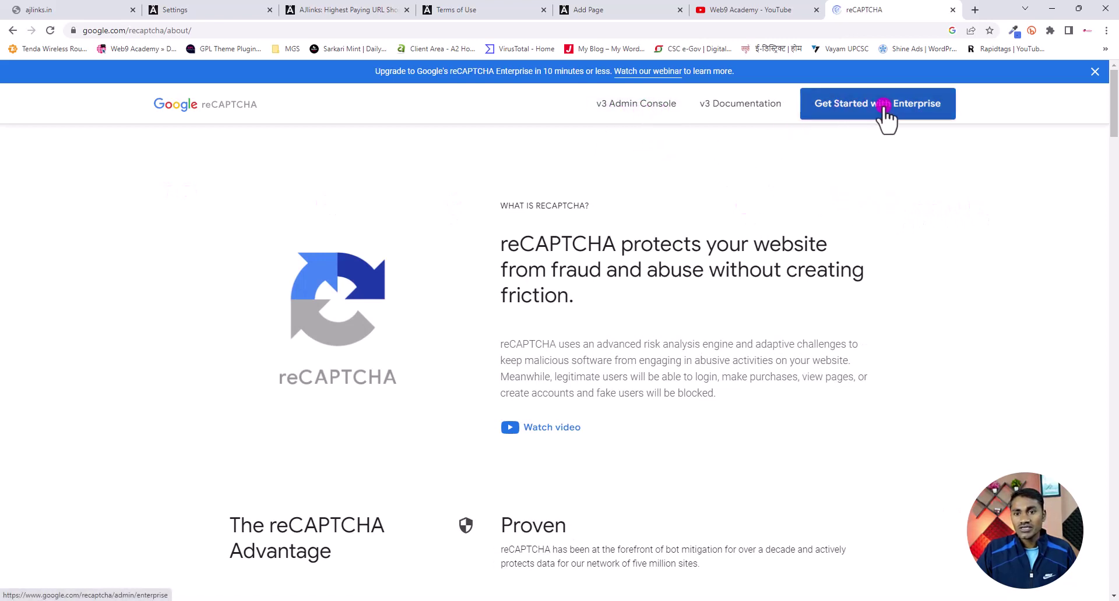
{"action": "left_click", "coordinate": [644, 107]}
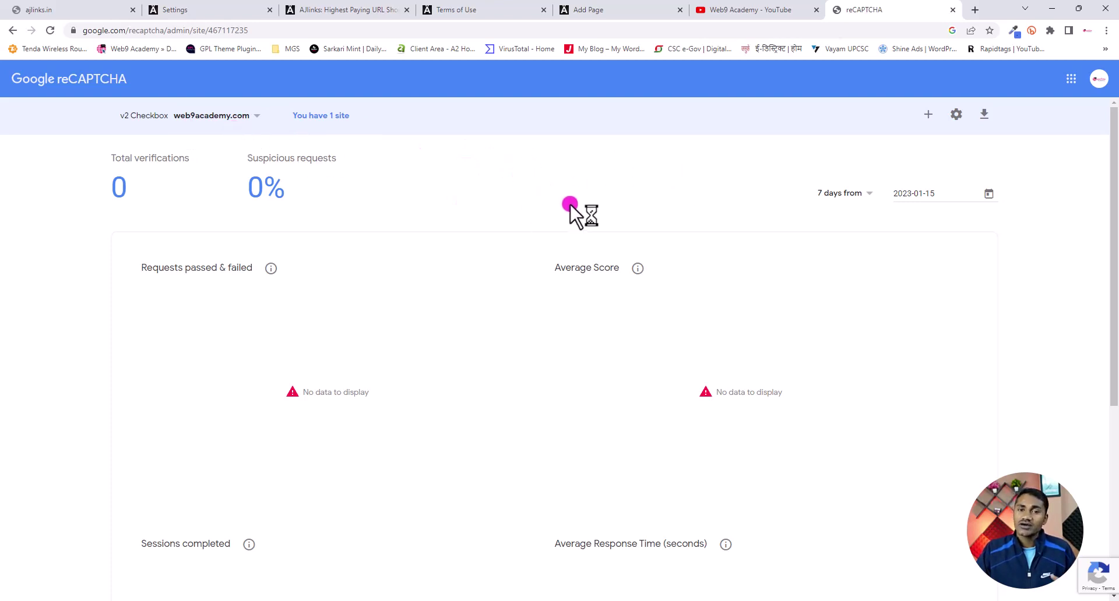
{"action": "left_click", "coordinate": [928, 117]}
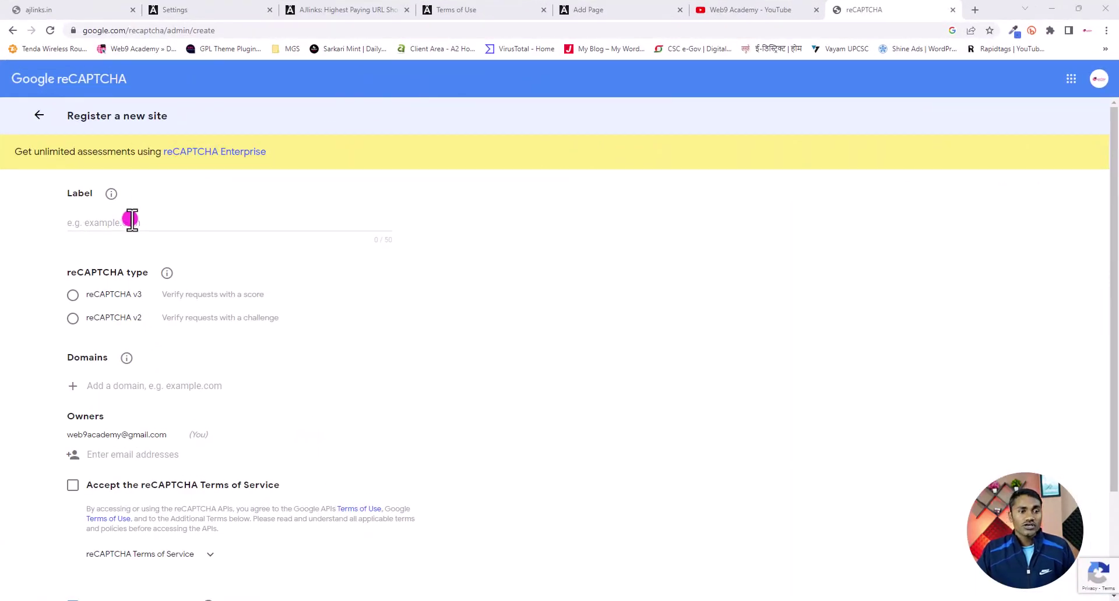
{"action": "left_click", "coordinate": [495, 10]}
{"action": "left_click", "coordinate": [320, 9]}
{"action": "left_click", "coordinate": [345, 30]}
{"action": "key", "text": "ctrl+c"}
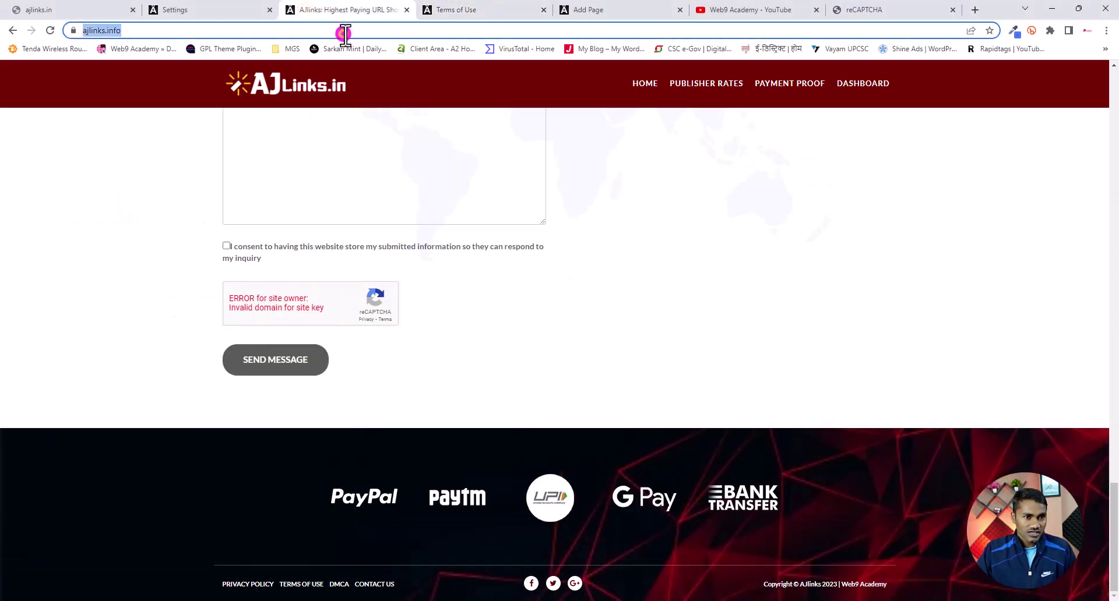
{"action": "left_click", "coordinate": [935, 9]}
{"action": "left_click", "coordinate": [151, 220]}
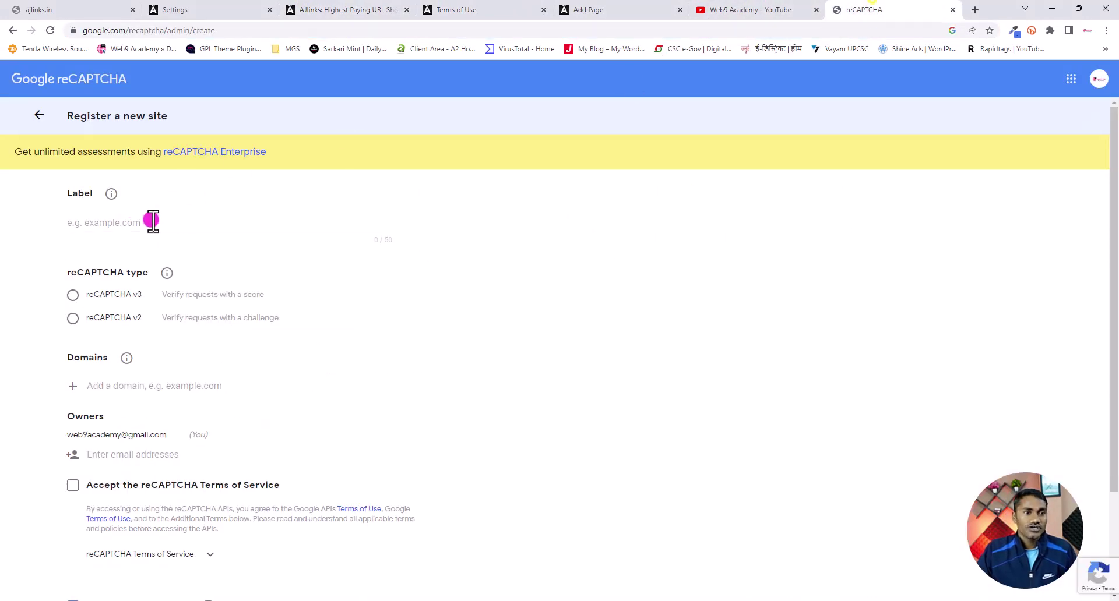
{"action": "key", "text": "ctrl+v"}
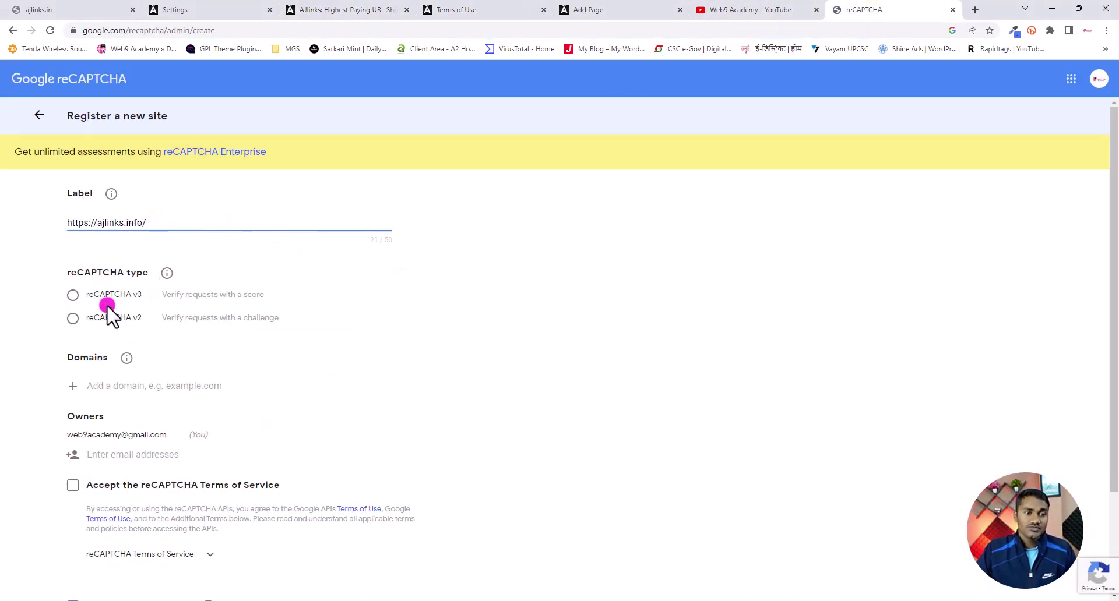
Check the captcha type in the site's settings and choose reCAPTCHA v2 with the "I'm not a robot" Checkbox for the registration.
{"action": "left_click", "coordinate": [192, 8]}
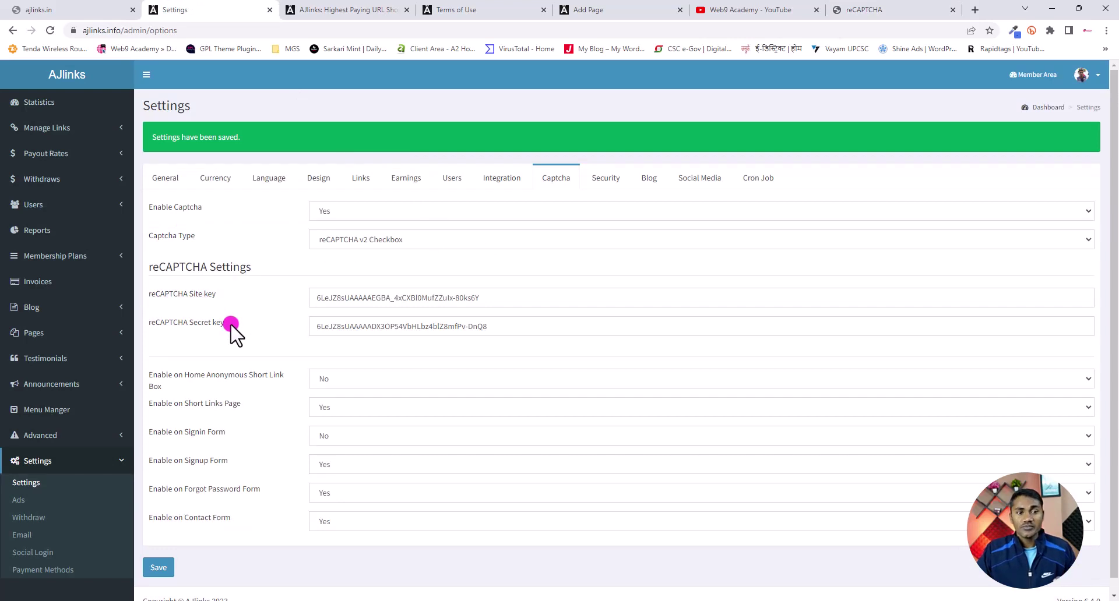
{"action": "left_click", "coordinate": [865, 10]}
{"action": "left_click", "coordinate": [112, 318]}
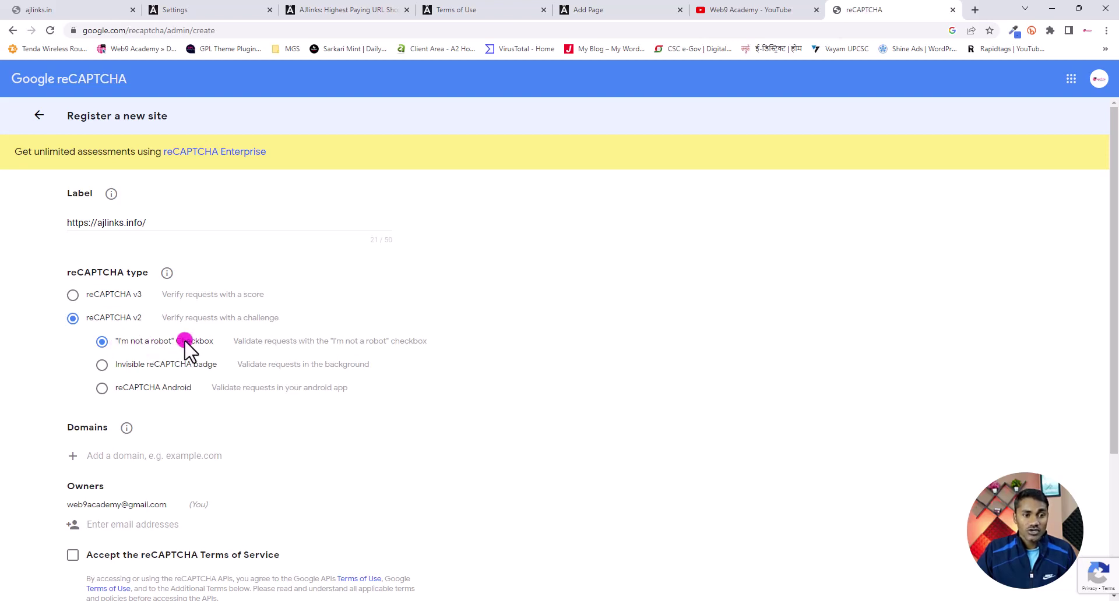
{"action": "scroll", "coordinate": [595, 382], "scroll_direction": "down", "scroll_amount": 2}
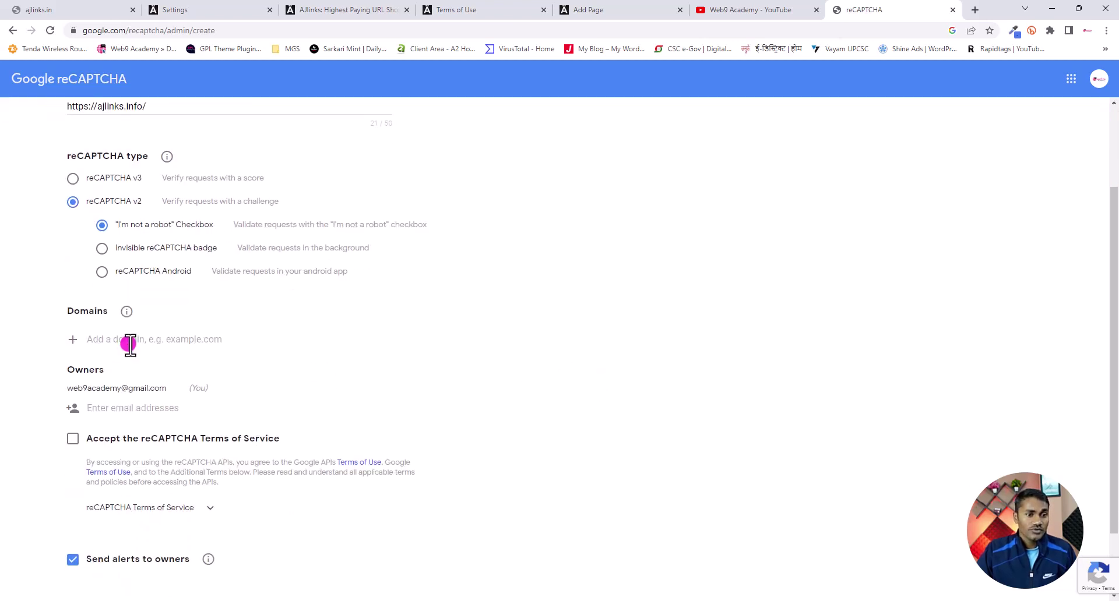
{"action": "key", "text": "ctrl+v"}
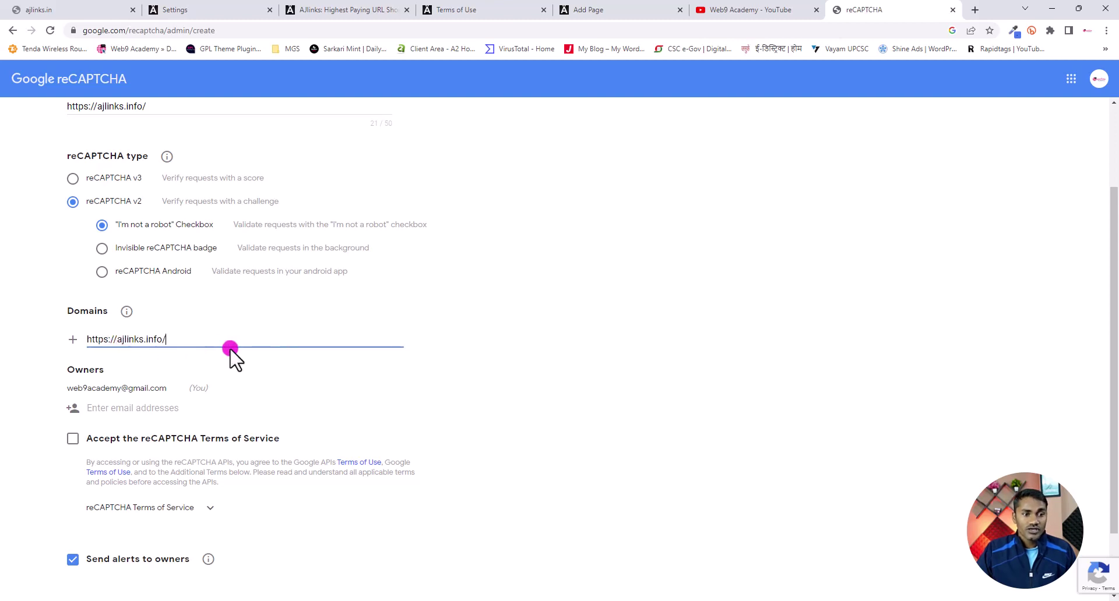
{"action": "key", "text": "Return"}
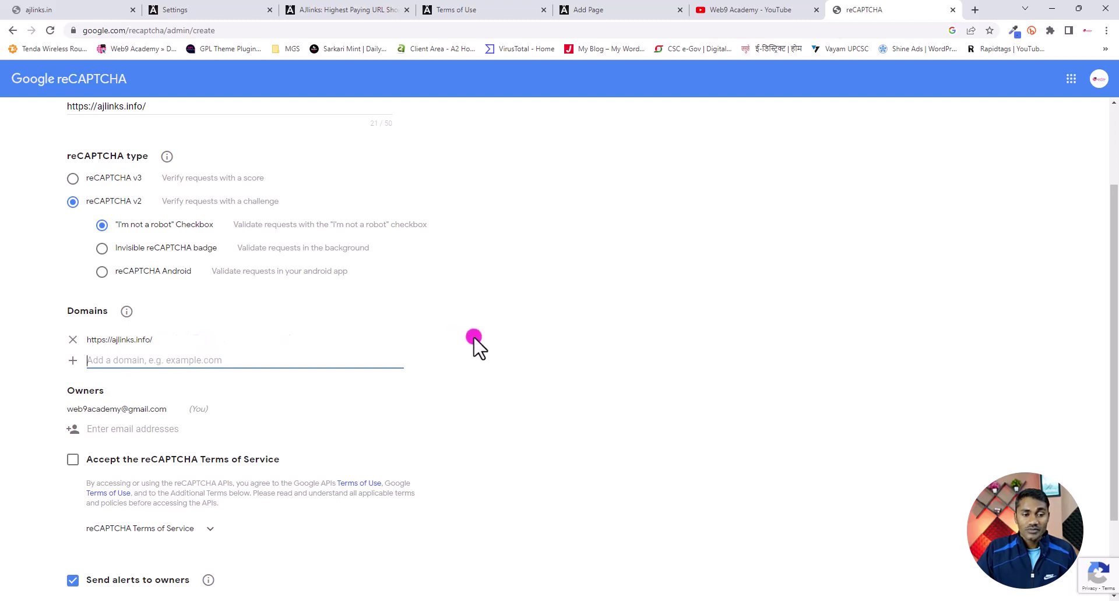
{"action": "scroll", "coordinate": [473, 344], "scroll_direction": "down", "scroll_amount": 2}
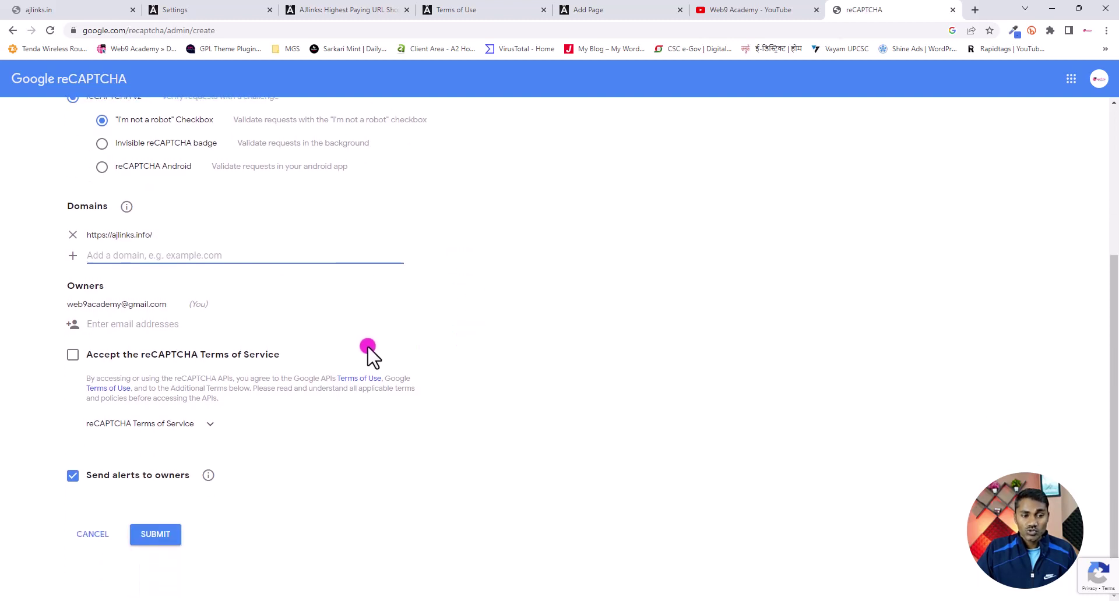
{"action": "left_click", "coordinate": [72, 356]}
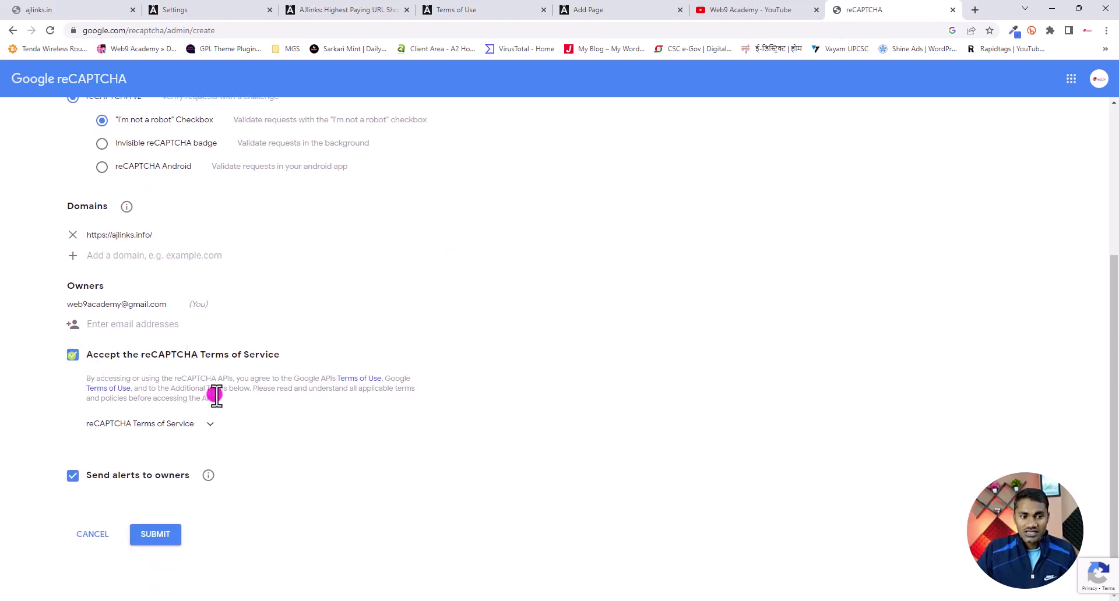
{"action": "left_click", "coordinate": [148, 536]}
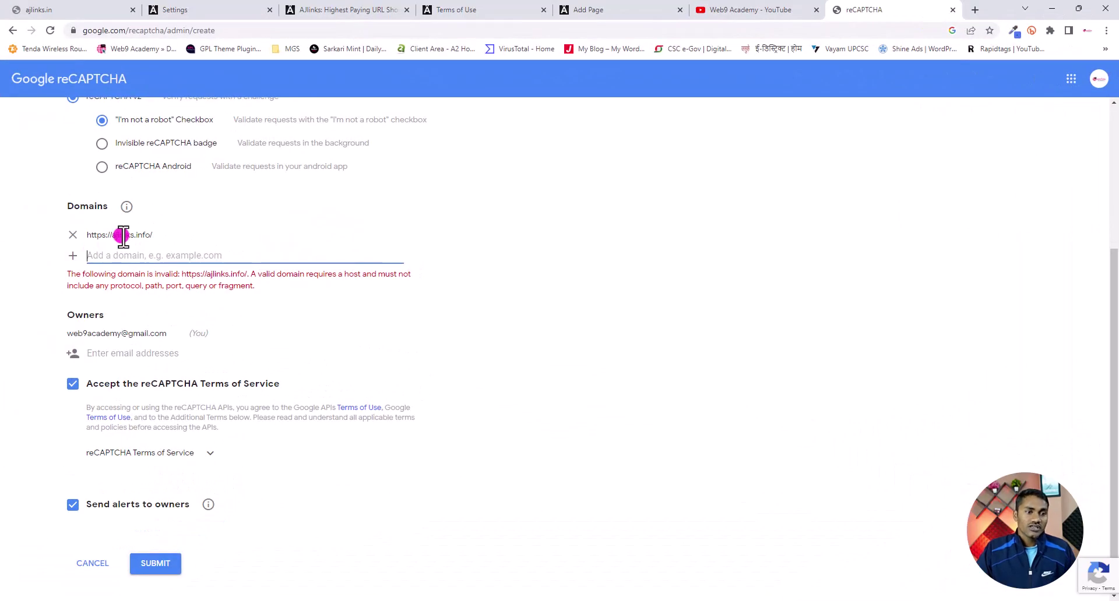
Replace the registration's domain entry with ajlinks.info, without the protocol and trailing slash.
{"action": "left_click", "coordinate": [73, 235]}
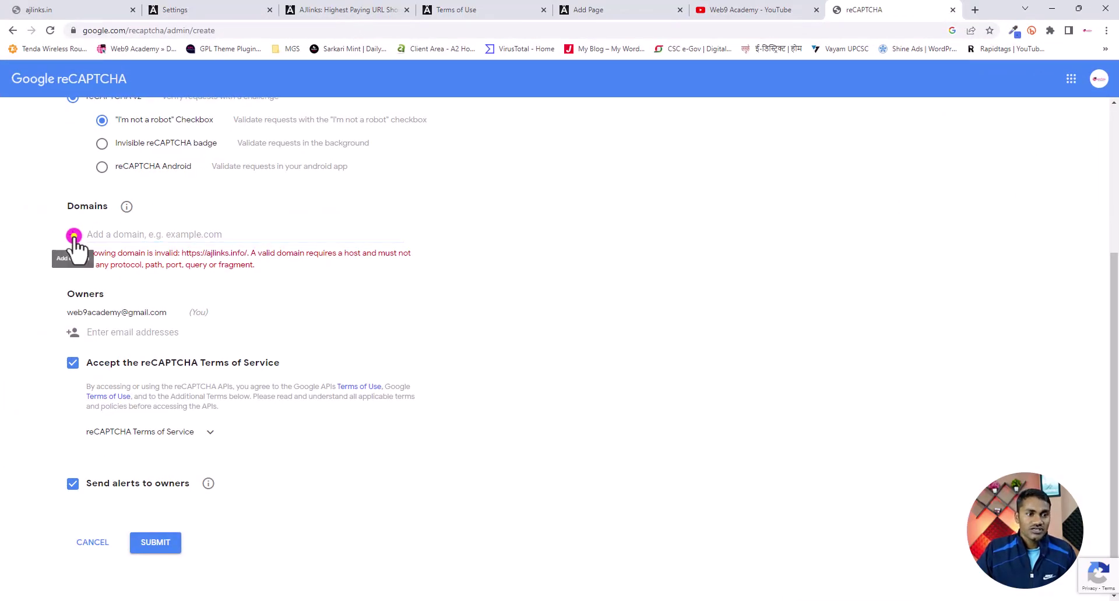
{"action": "left_click", "coordinate": [150, 234]}
{"action": "key", "text": "ctrl+v"}
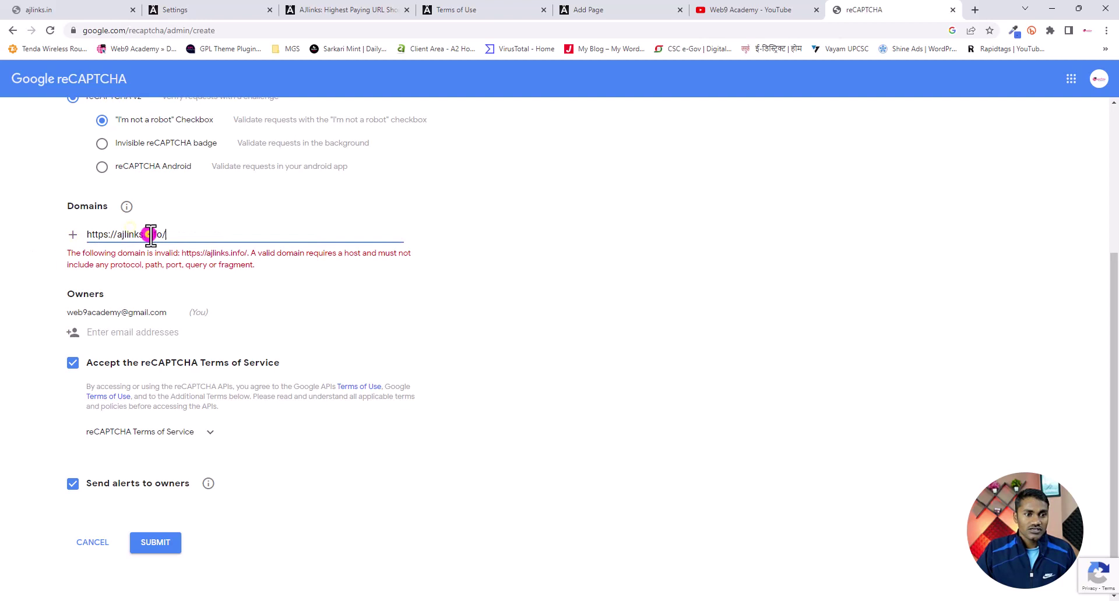
{"action": "left_click", "coordinate": [115, 236]}
{"action": "key", "text": "BackSpace"}
{"action": "key", "text": "BackSpace"}
{"action": "key", "text": "BackSpace"}
{"action": "key", "text": "BackSpace"}
{"action": "key", "text": "BackSpace"}
{"action": "key", "text": "BackSpace"}
{"action": "key", "text": "BackSpace"}
{"action": "key", "text": "BackSpace"}
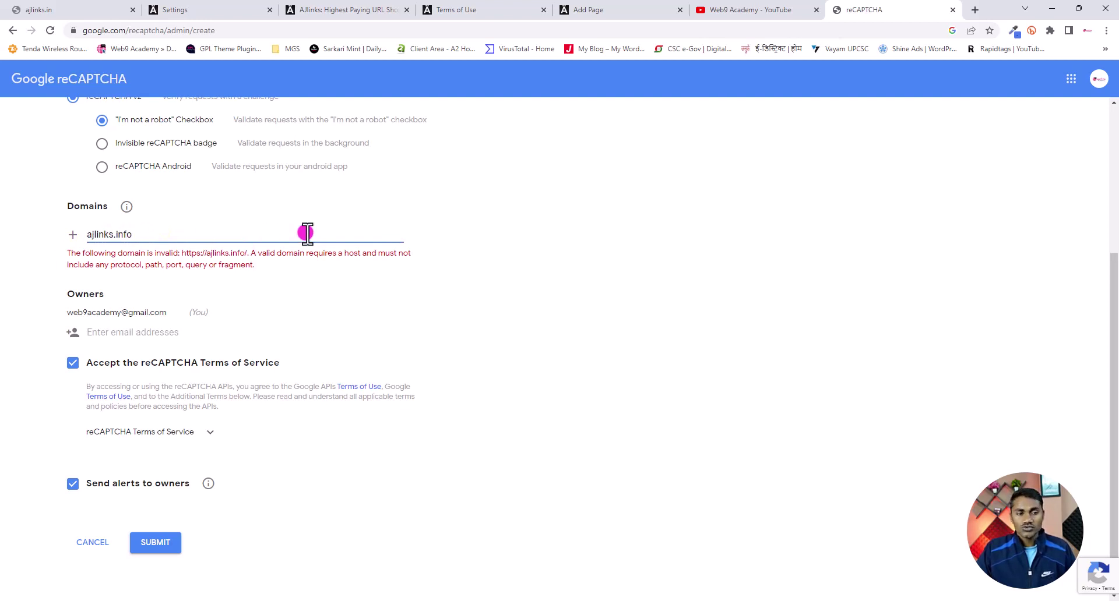
{"action": "key", "text": "Return"}
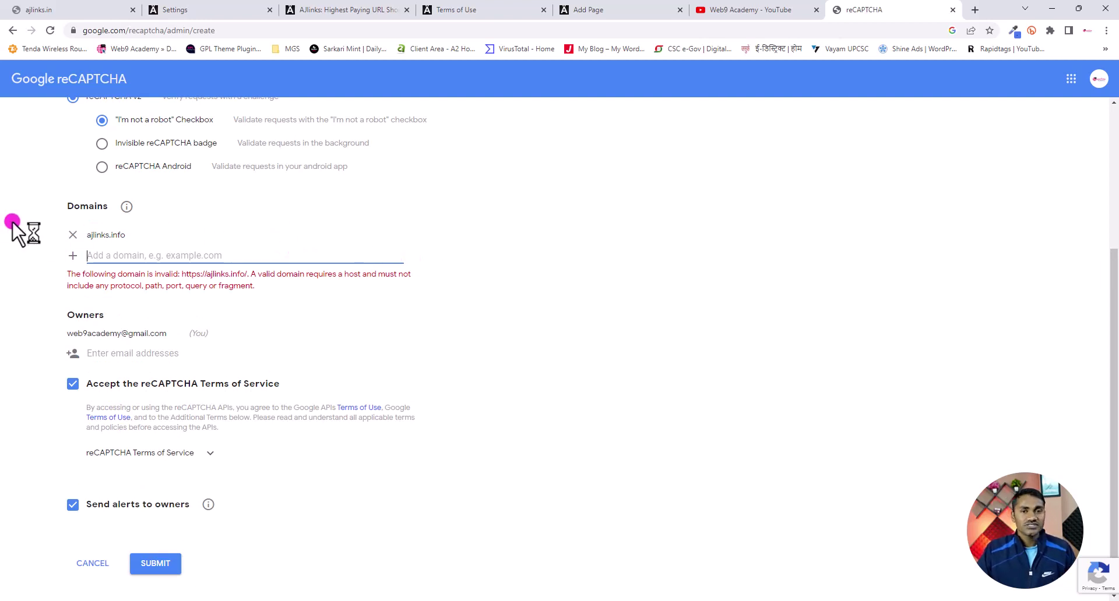
Review the completed reCAPTCHA registration form and submit it.
{"action": "scroll", "coordinate": [517, 319], "scroll_direction": "up", "scroll_amount": 4}
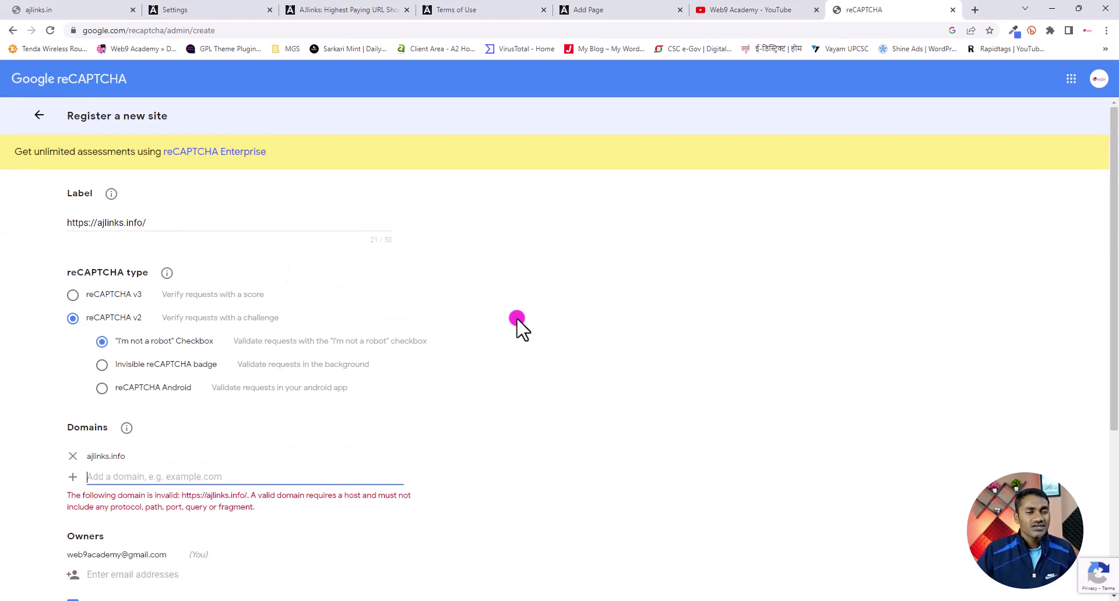
{"action": "scroll", "coordinate": [517, 318], "scroll_direction": "down", "scroll_amount": 5}
{"action": "left_click", "coordinate": [157, 534]}
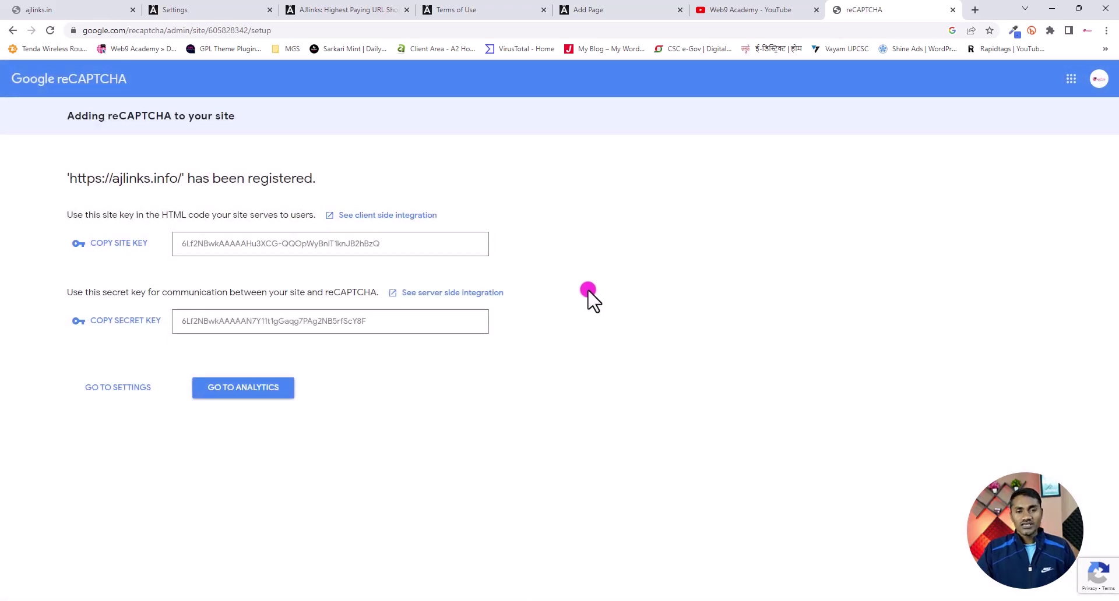
Copy the new reCAPTCHA site key and replace the reCAPTCHA Site key in the site's Captcha settings with it.
{"action": "left_click", "coordinate": [121, 244]}
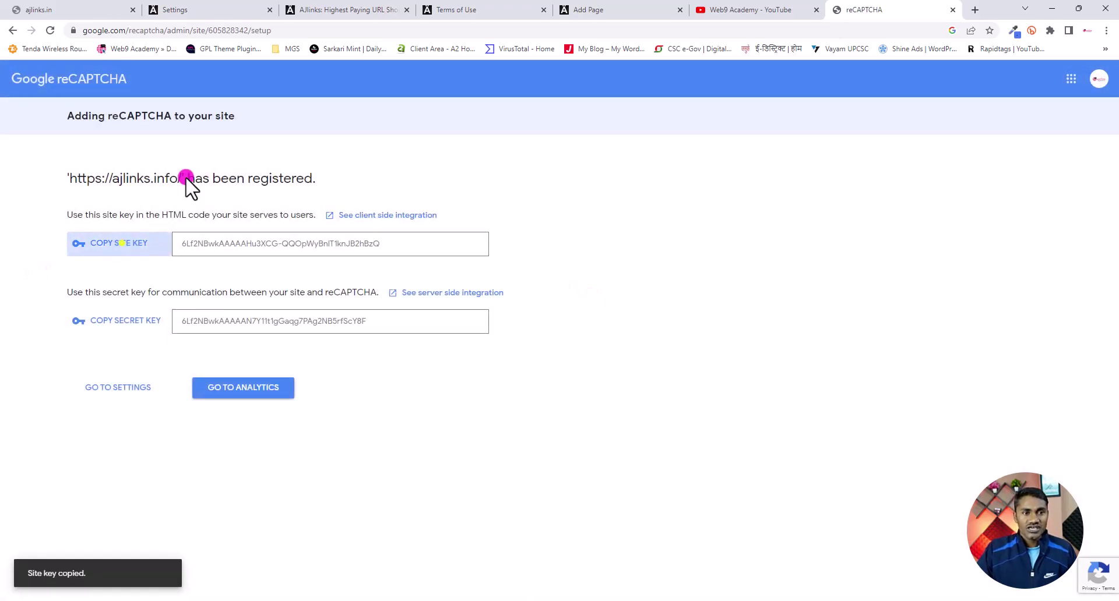
{"action": "left_click", "coordinate": [219, 8]}
{"action": "left_click_drag", "start_coordinate": [509, 298], "coordinate": [167, 307]}
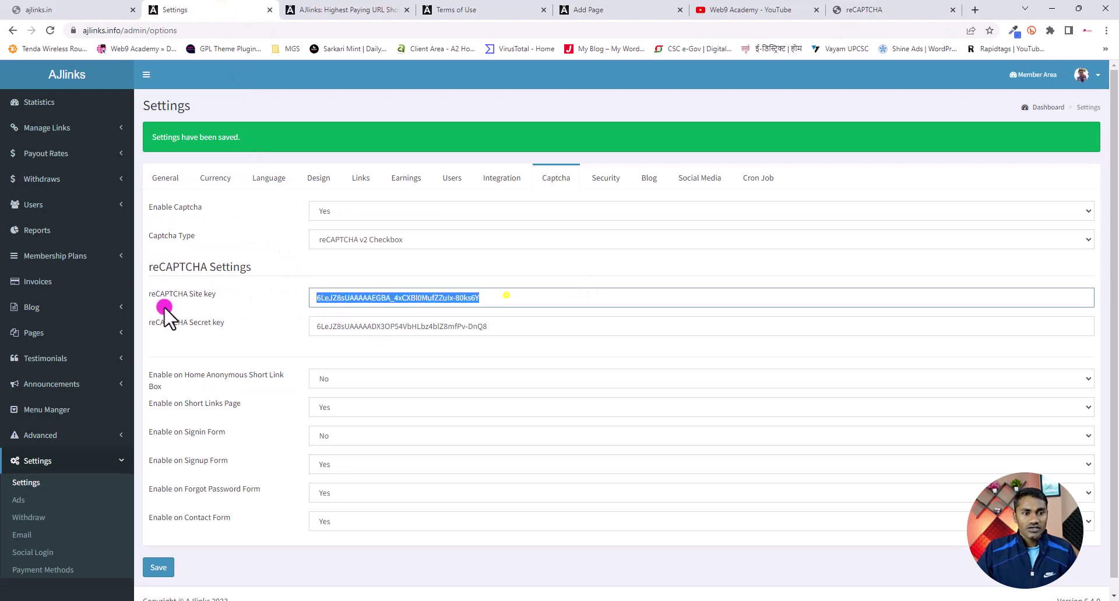
{"action": "key", "text": "ctrl+v"}
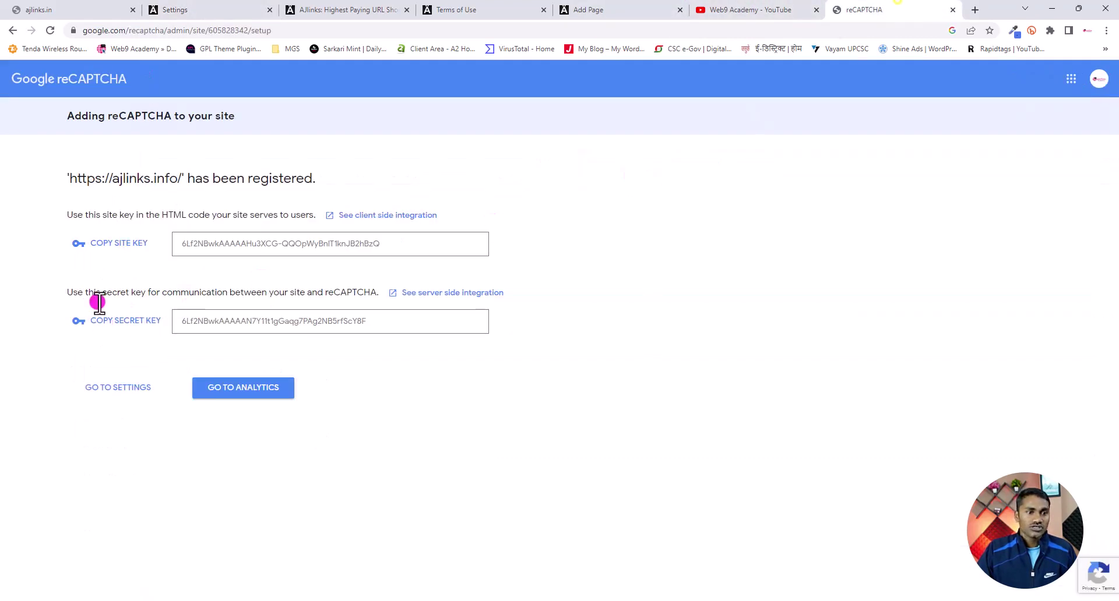
Replace the reCAPTCHA Secret key in the Captcha settings with the newly generated secret key and save the settings.
{"action": "left_click", "coordinate": [131, 320]}
{"action": "left_click", "coordinate": [175, 9]}
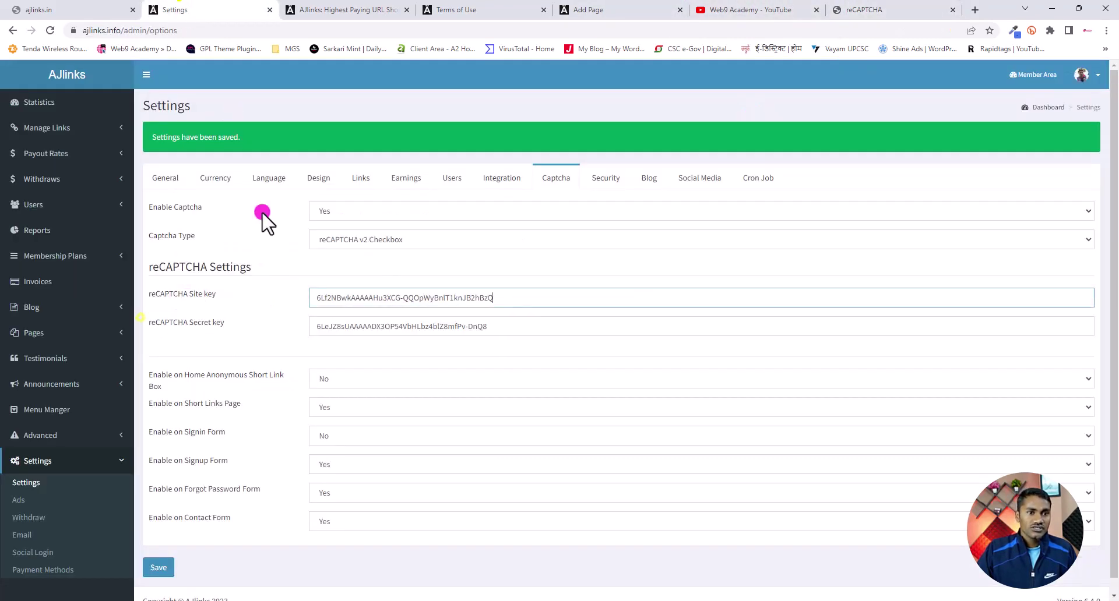
{"action": "triple_click", "coordinate": [506, 321]}
{"action": "key", "text": "ctrl+v"}
{"action": "scroll", "coordinate": [260, 365], "scroll_direction": "down", "scroll_amount": 1}
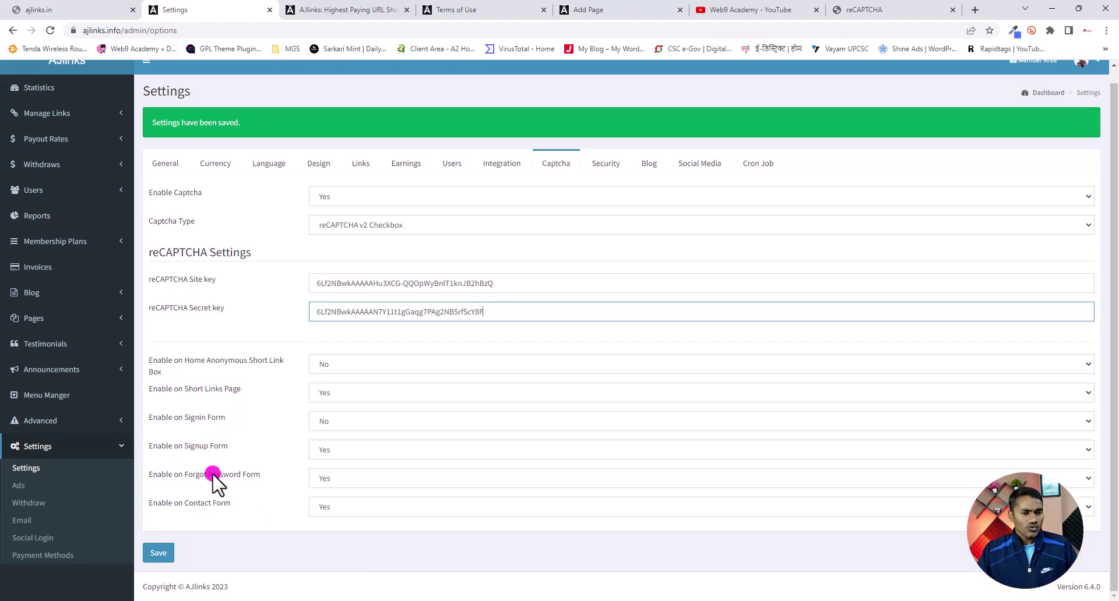
{"action": "left_click", "coordinate": [166, 553]}
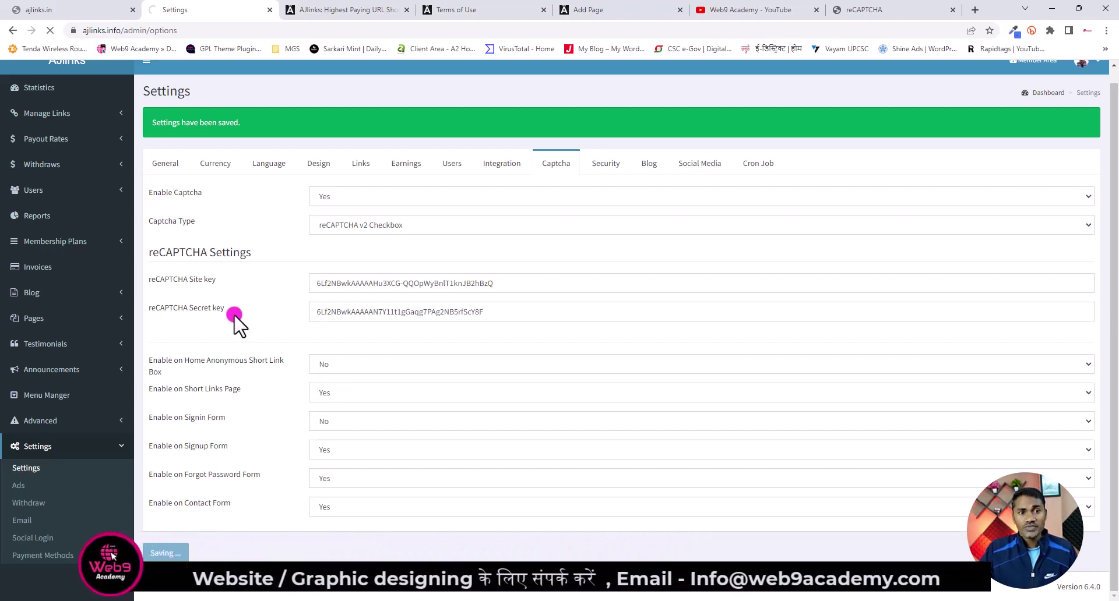
Reload the live home page and check the captcha on its contact form.
{"action": "left_click", "coordinate": [325, 9]}
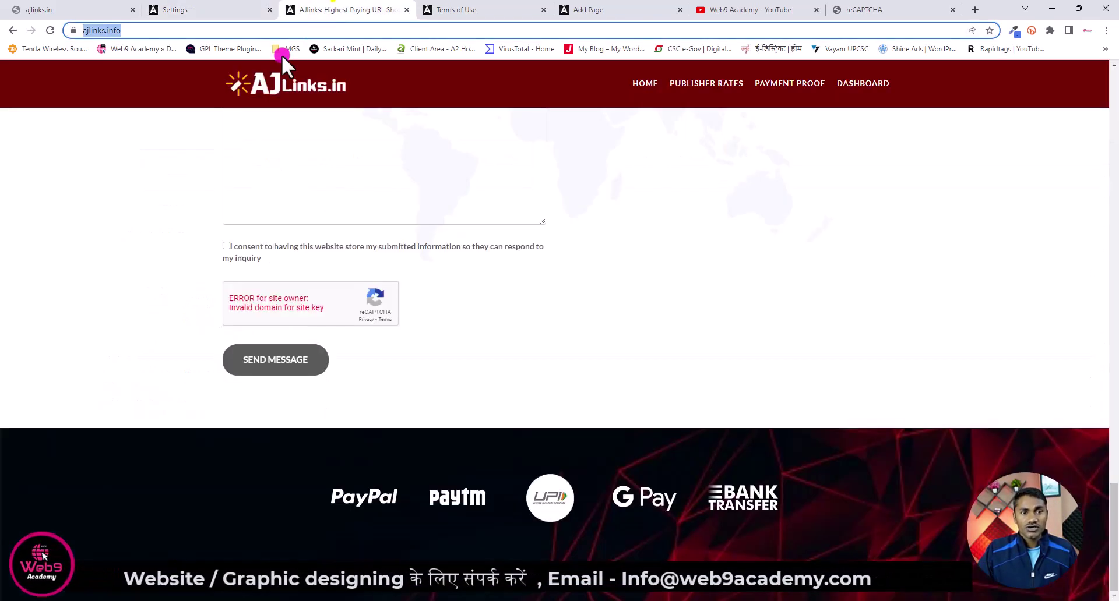
{"action": "left_click", "coordinate": [50, 30]}
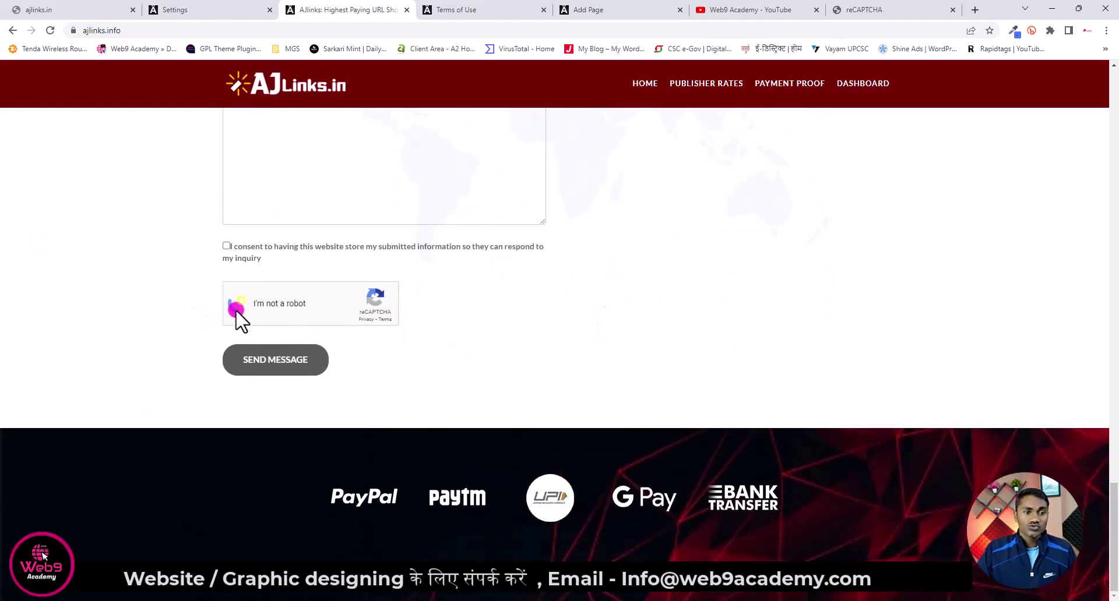
{"action": "left_click", "coordinate": [724, 281]}
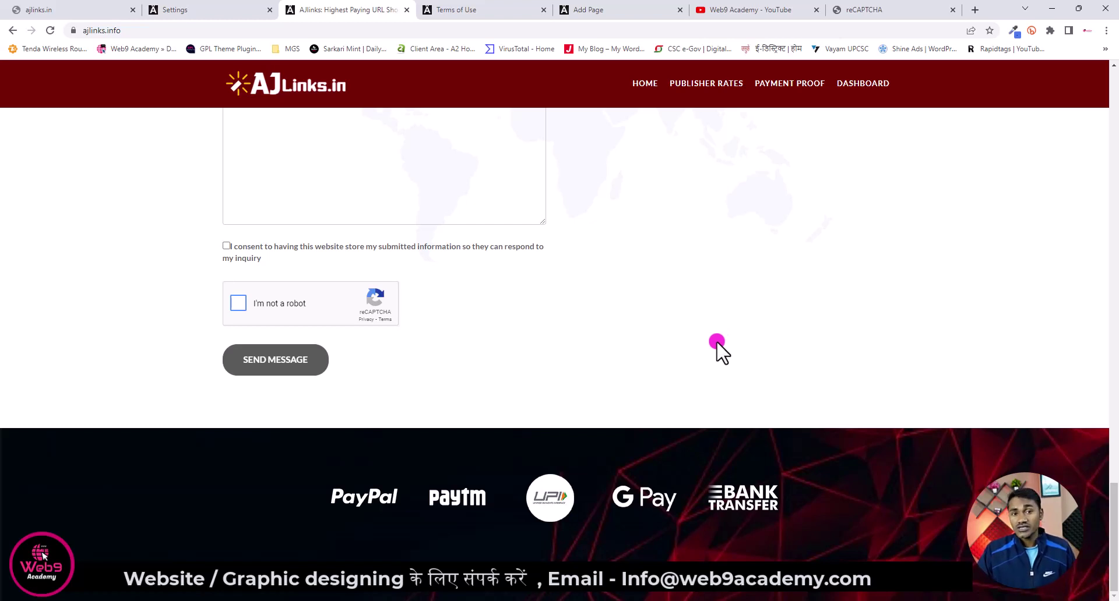
Look back over the live home page and switch to the Web9 Academy YouTube channel page.
{"action": "scroll", "coordinate": [700, 345], "scroll_direction": "up", "scroll_amount": 10}
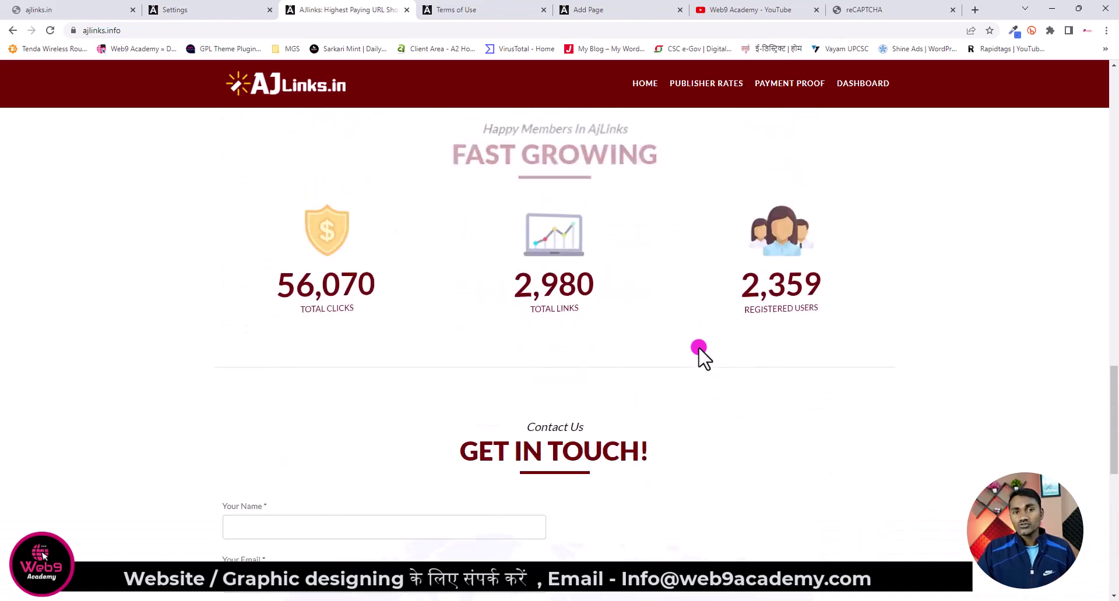
{"action": "scroll", "coordinate": [698, 347], "scroll_direction": "up", "scroll_amount": 11}
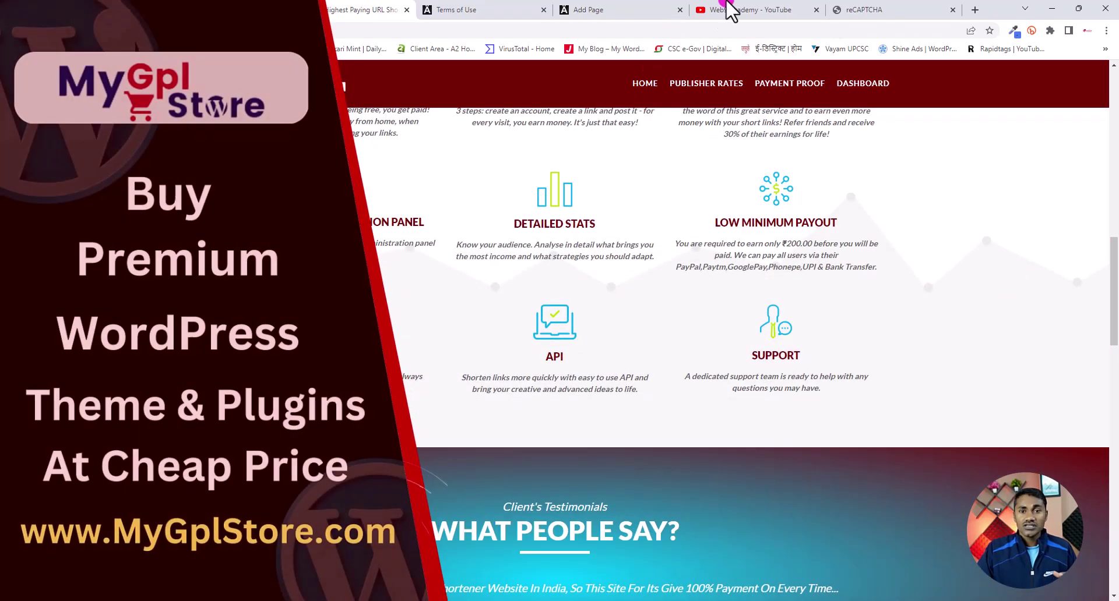
{"action": "left_click", "coordinate": [729, 9]}
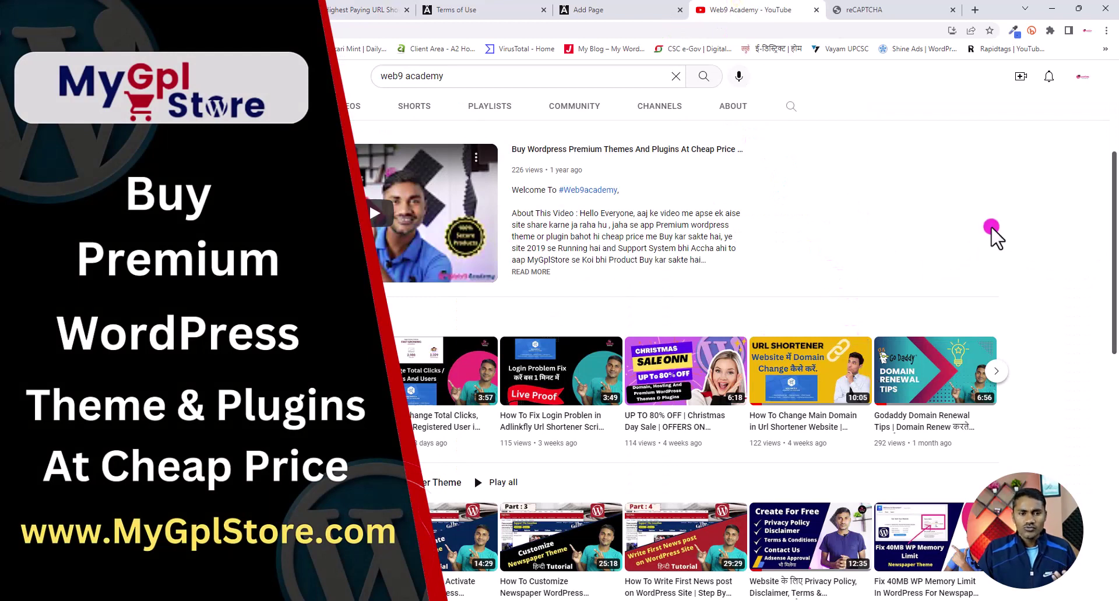